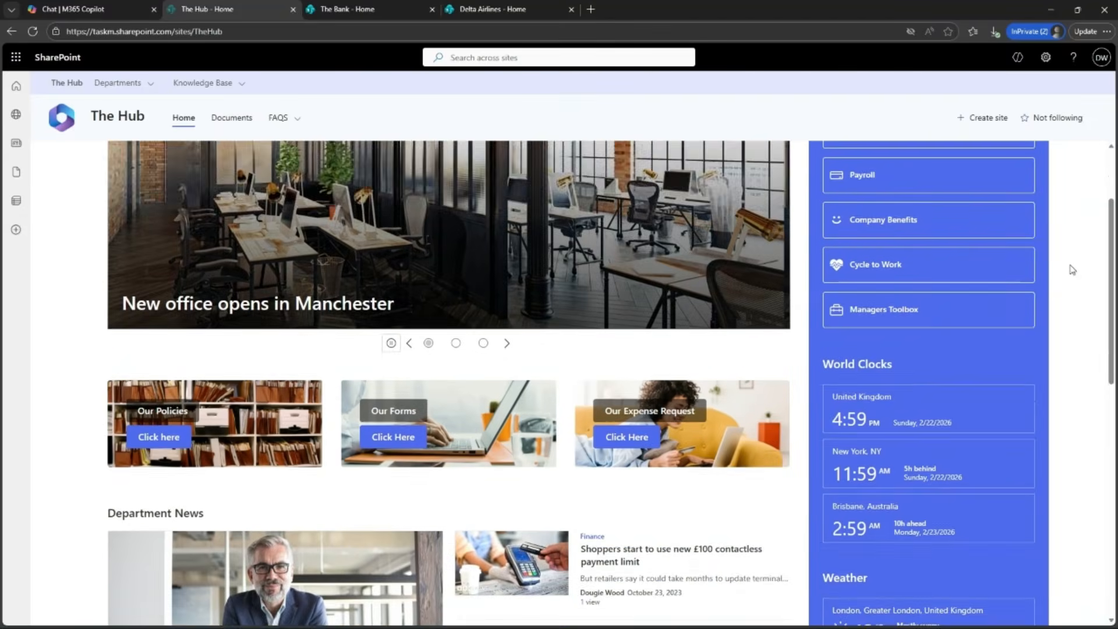
Step: Skim the home pages of The Hub and The Bank intranet sites as layout examples
scroll(1072, 270, down, 3)
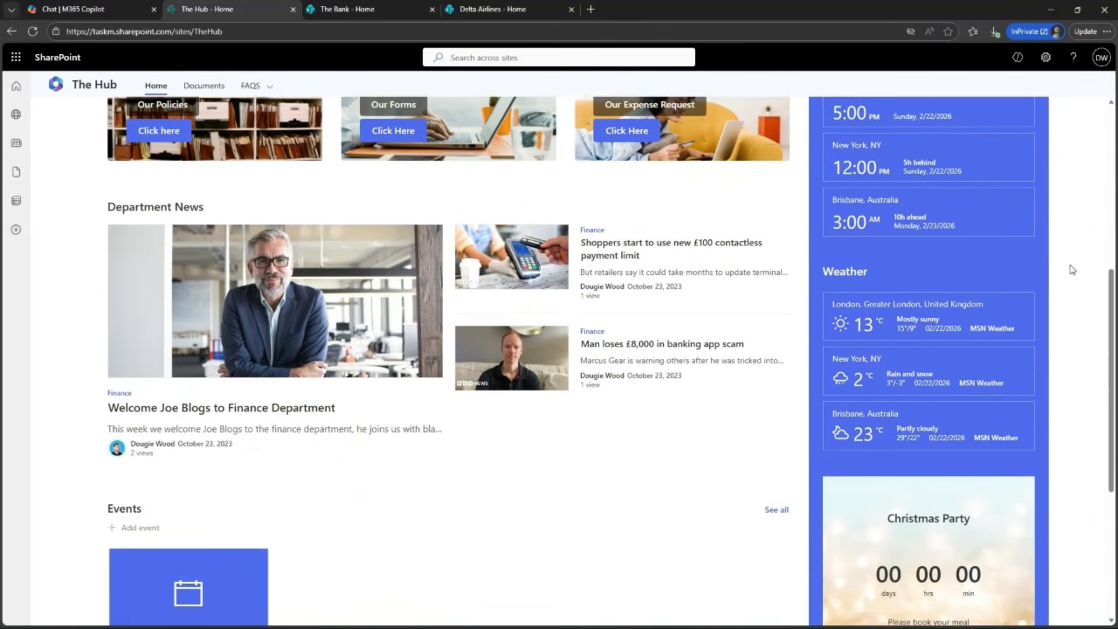
key(ctrl+Tab)
scroll(1077, 280, down, 3)
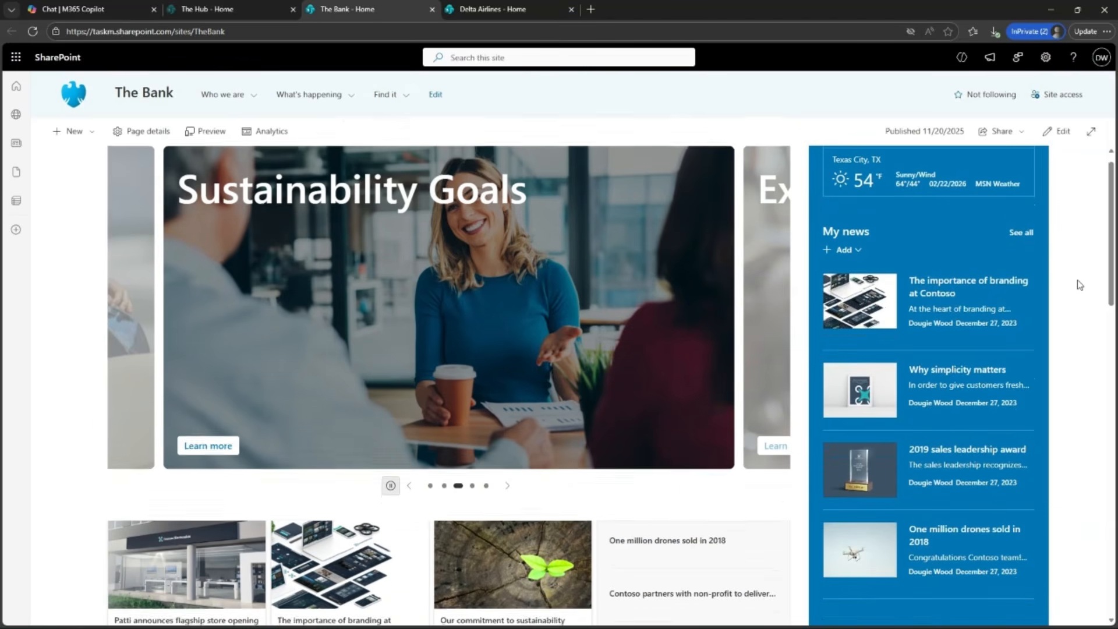
scroll(1068, 258, down, 3)
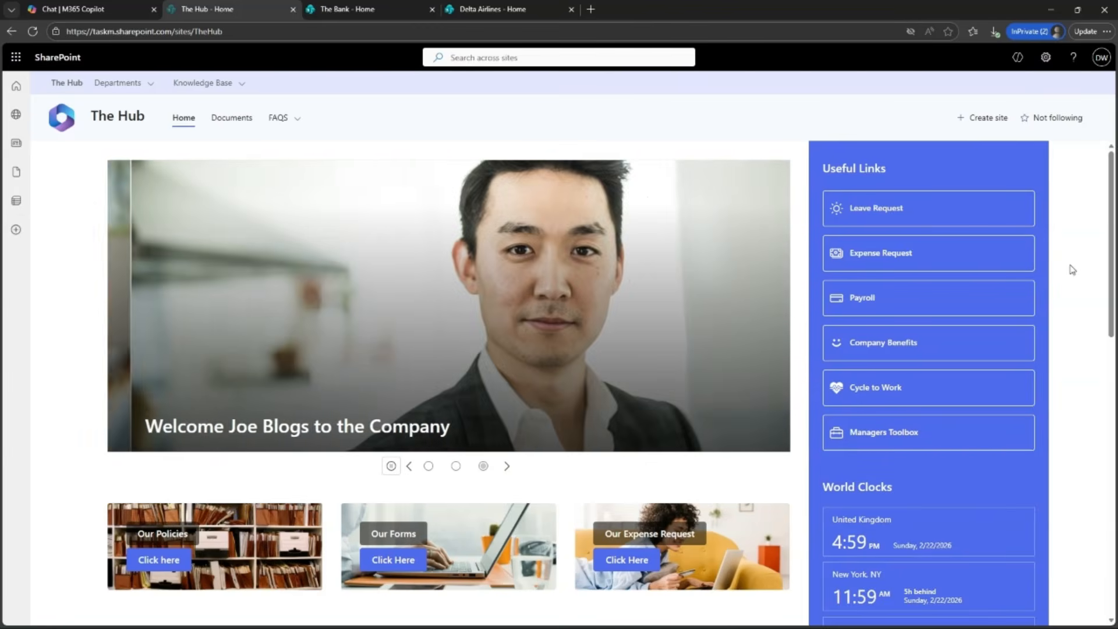
Step: Examine The Hub home page from the news banner and useful links through department news, weather and events
scroll(1072, 270, down, 2)
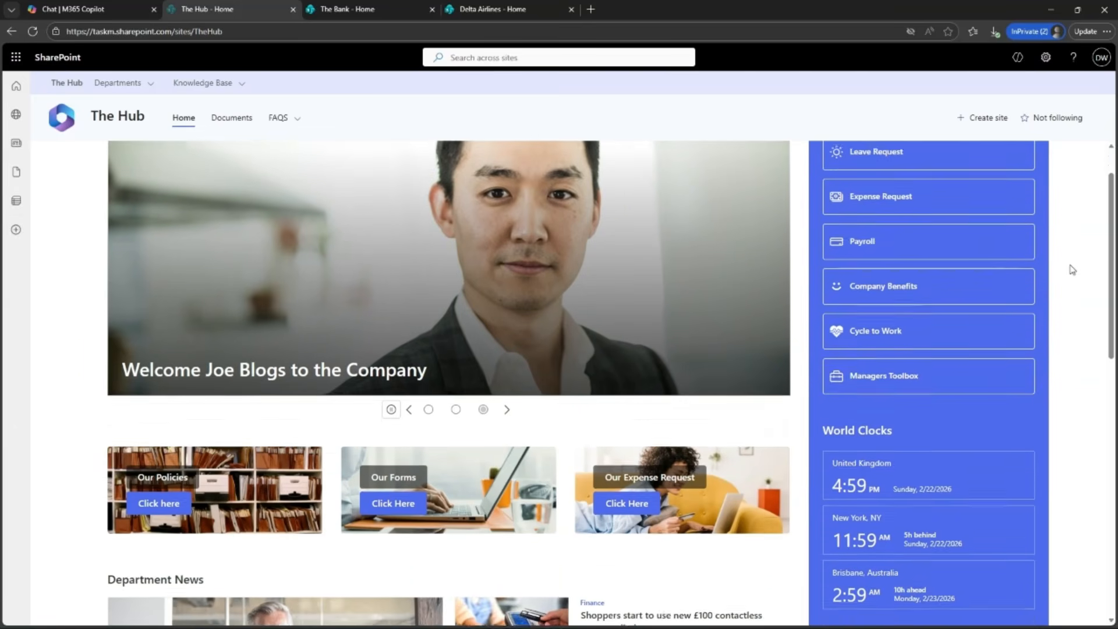
scroll(1072, 270, down, 2)
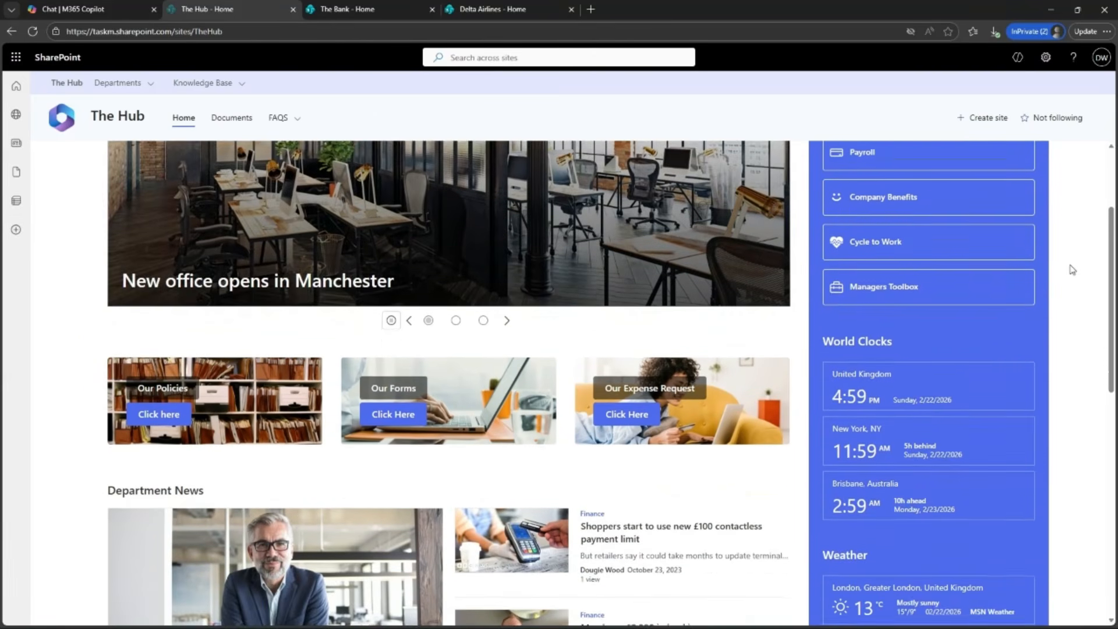
scroll(1072, 270, down, 2)
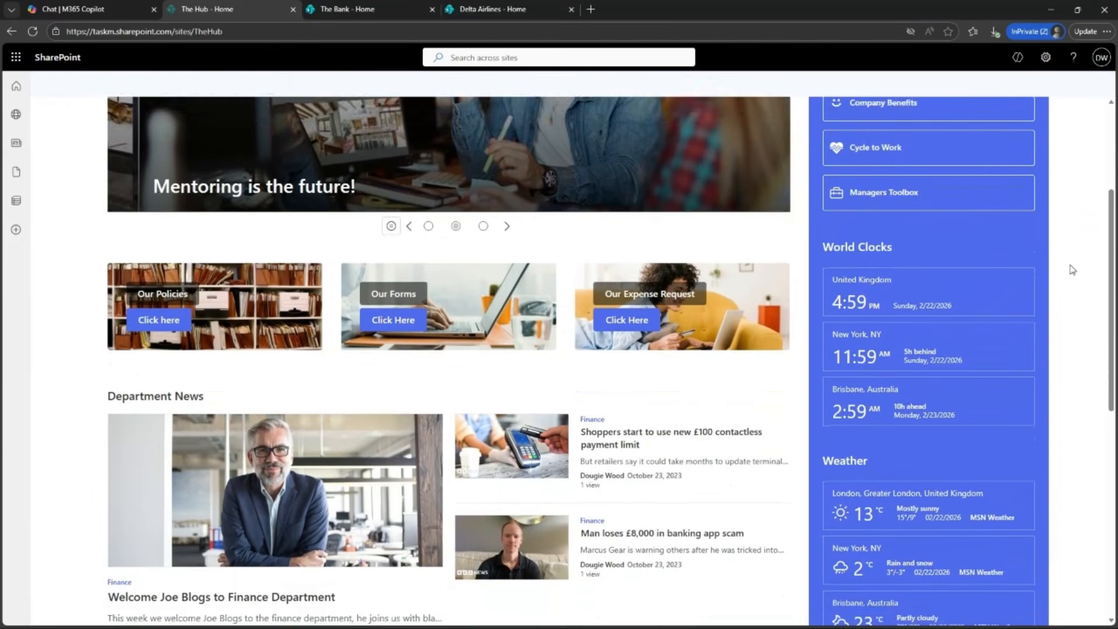
scroll(1072, 270, down, 3)
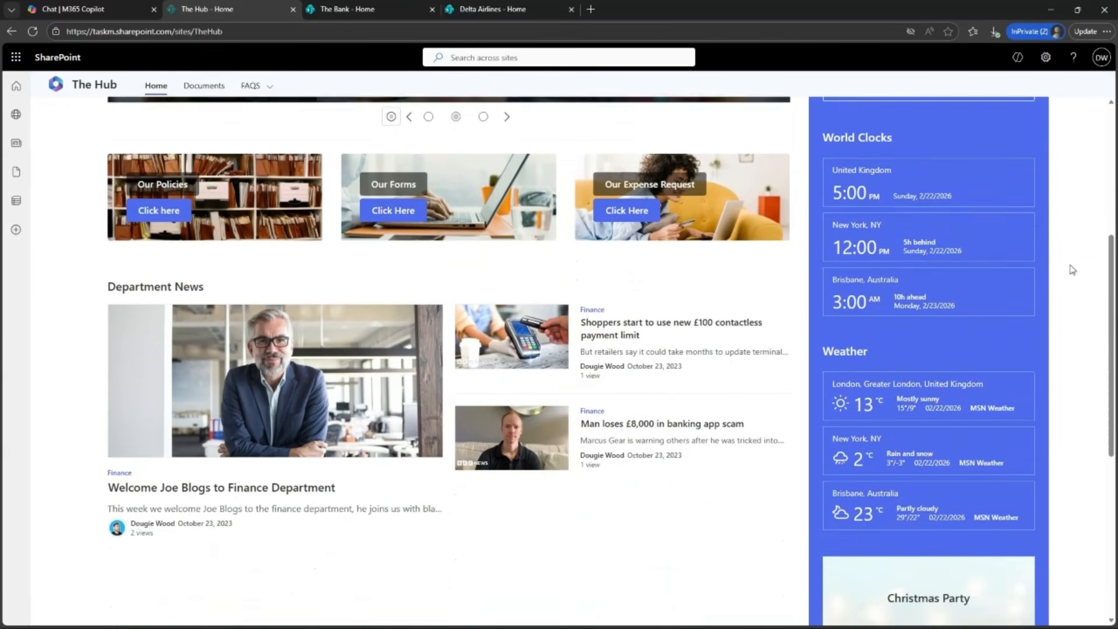
scroll(1071, 269, down, 2)
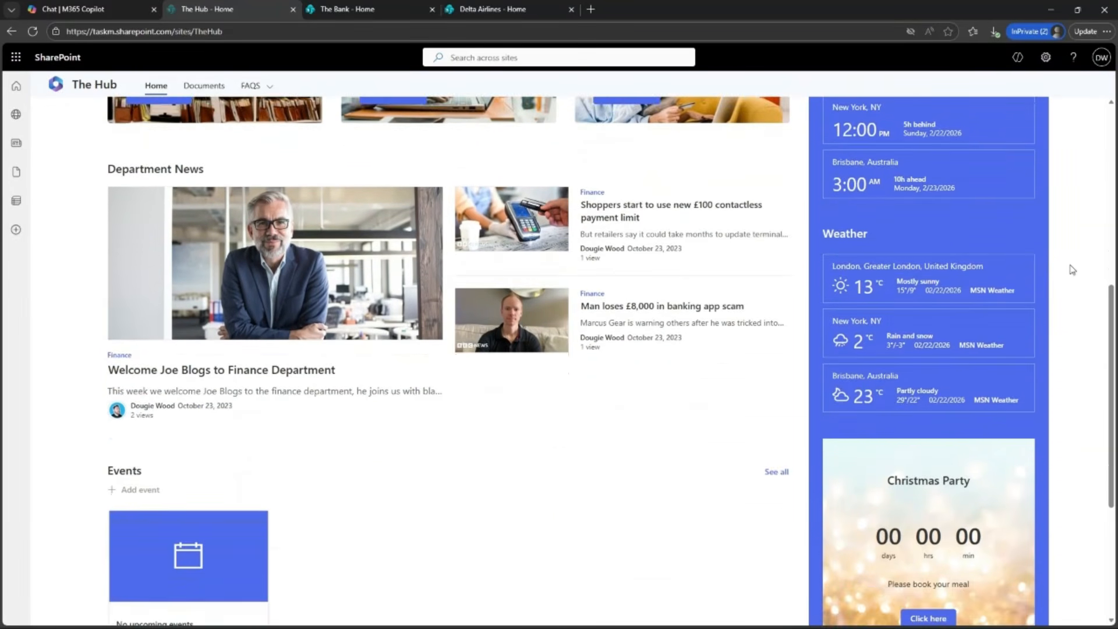
Step: Open The Bank site and examine its home page layout, from the banner carousel and news to recent sites and company events
click(370, 8)
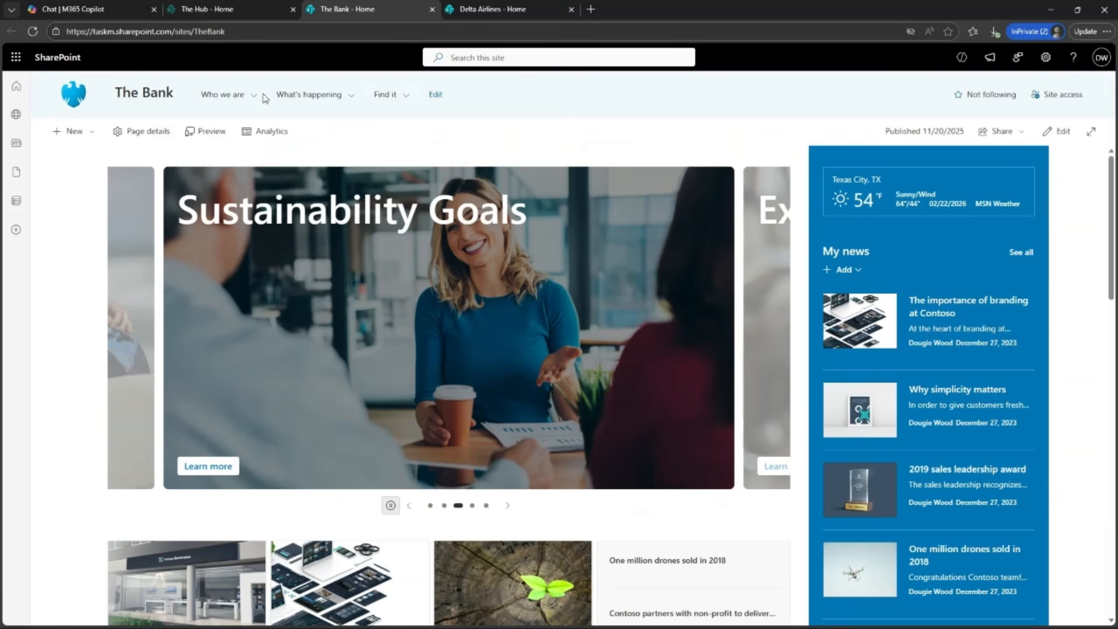
scroll(1080, 284, down, 1)
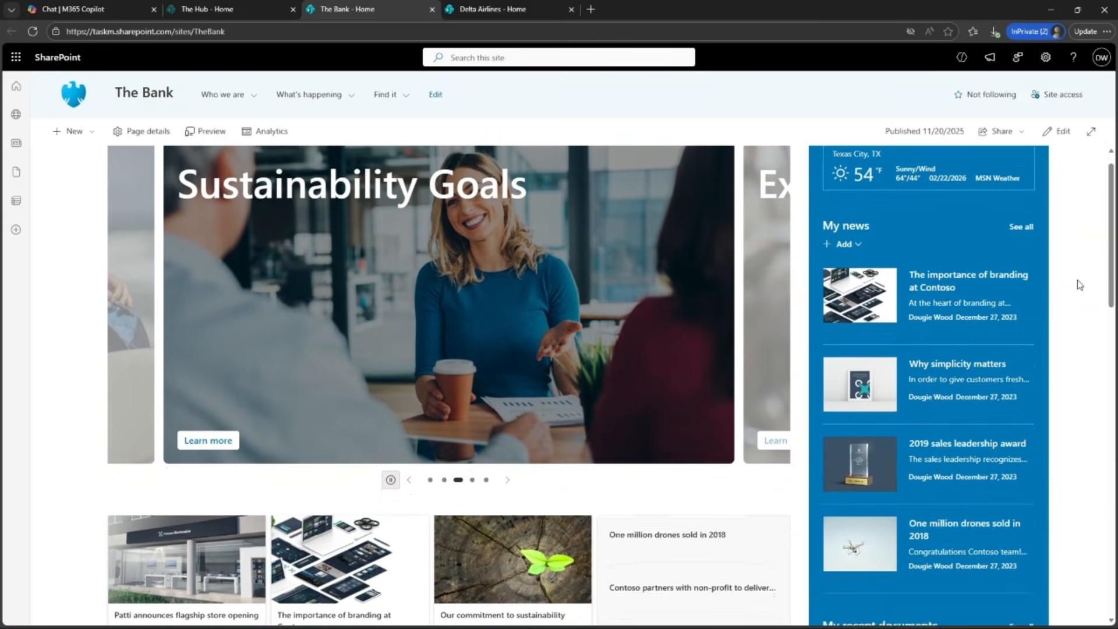
scroll(1068, 259, down, 3)
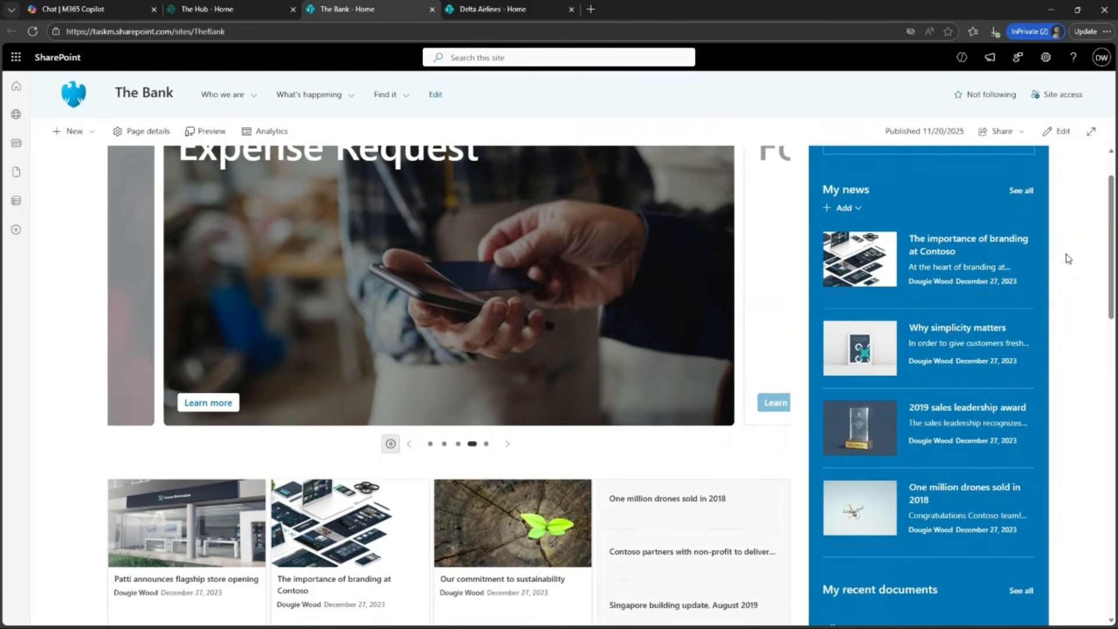
scroll(1068, 258, down, 2)
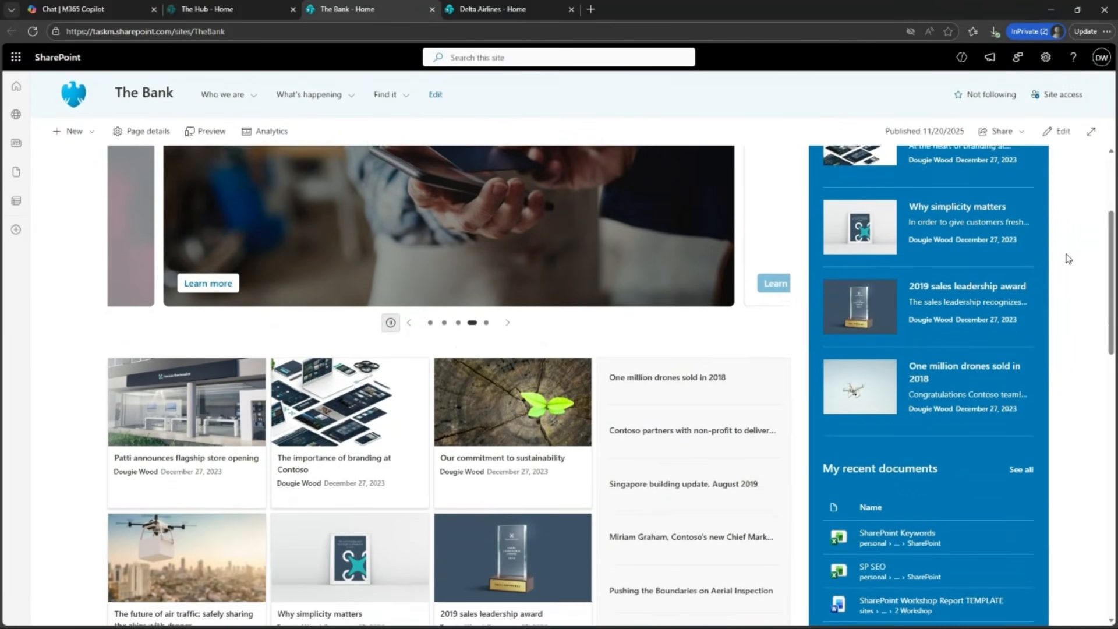
scroll(1067, 258, down, 2)
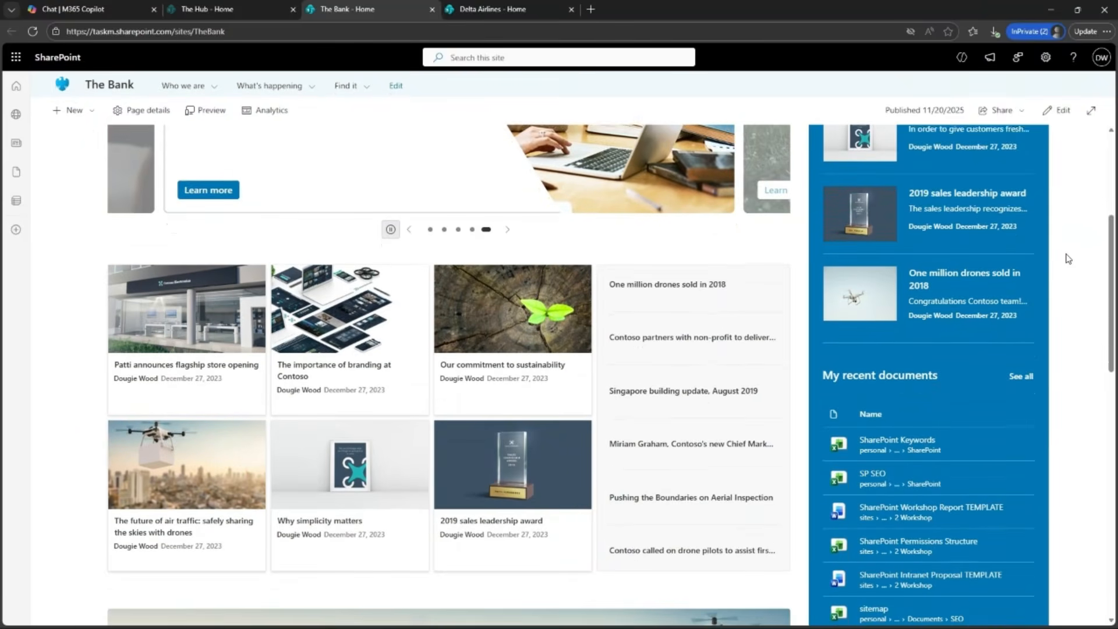
scroll(1068, 258, down, 3)
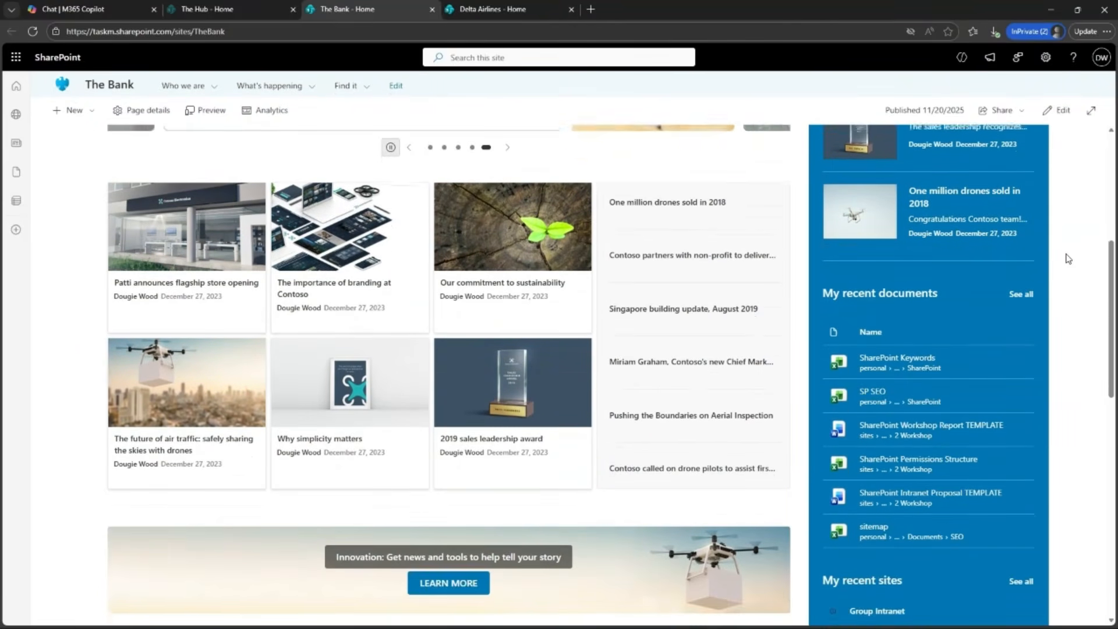
scroll(1067, 258, down, 2)
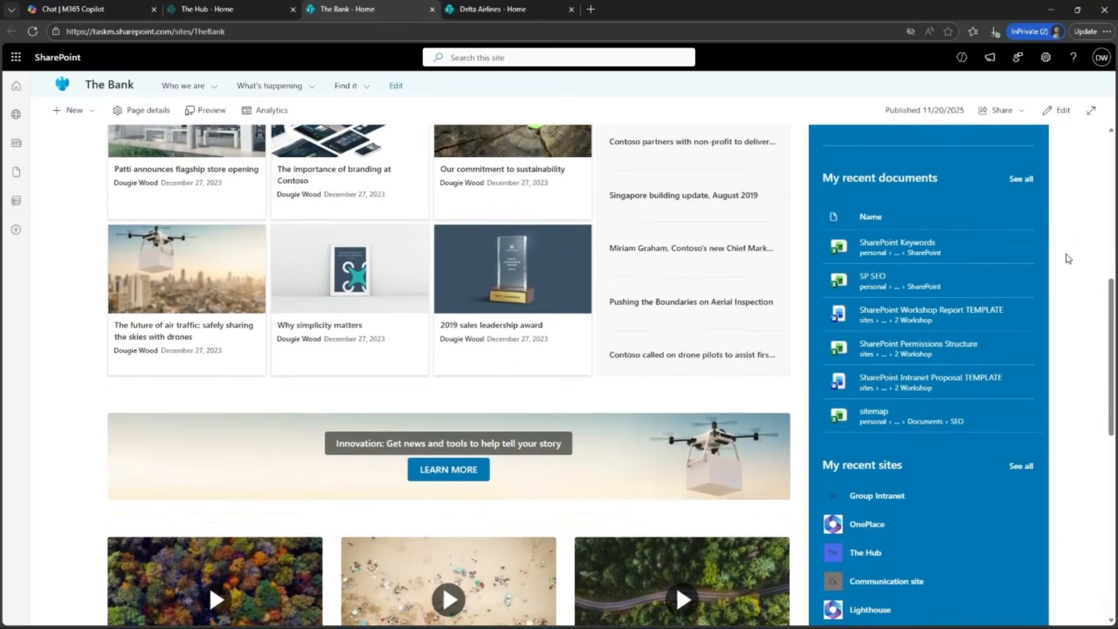
scroll(1067, 259, down, 3)
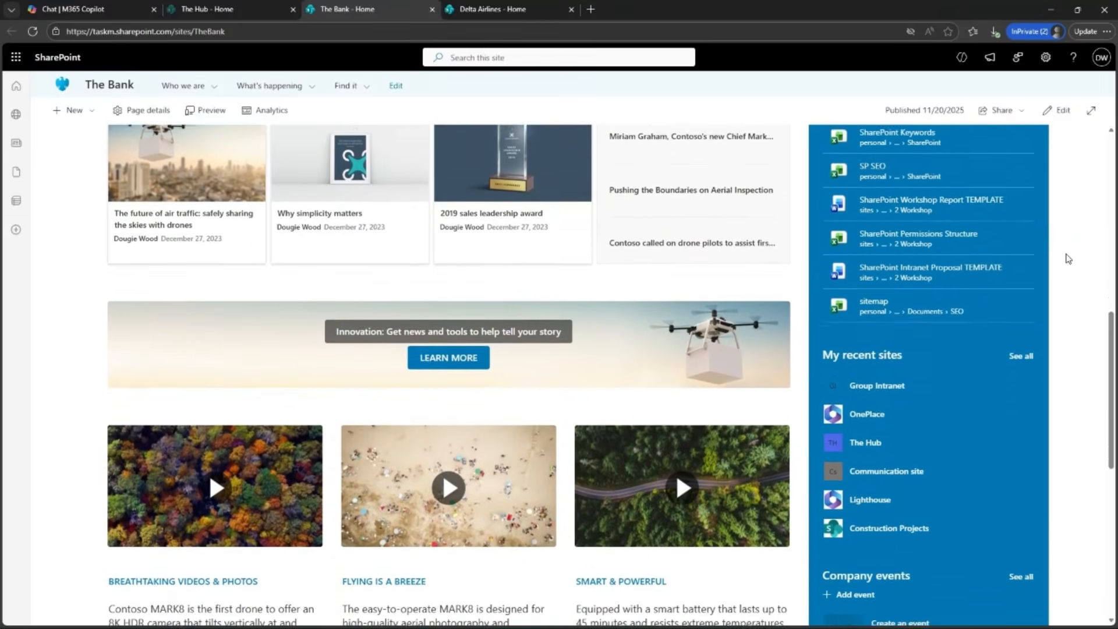
scroll(1068, 259, down, 2)
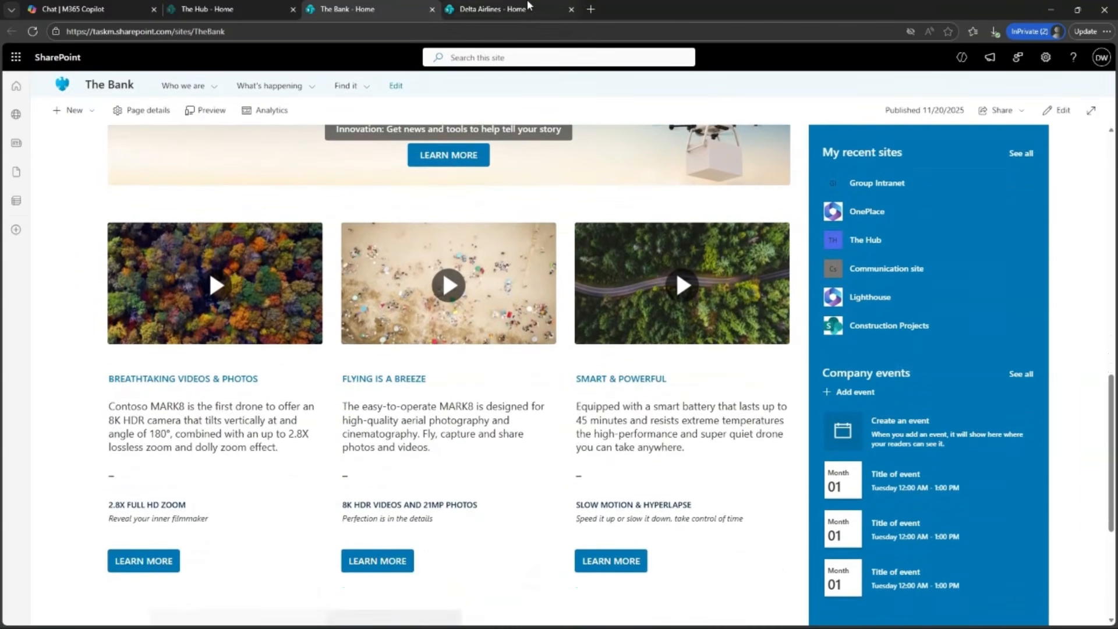
Step: Open the Delta Airlines site and examine its home page, from the welcome banner to the useful links and upcoming events
click(492, 9)
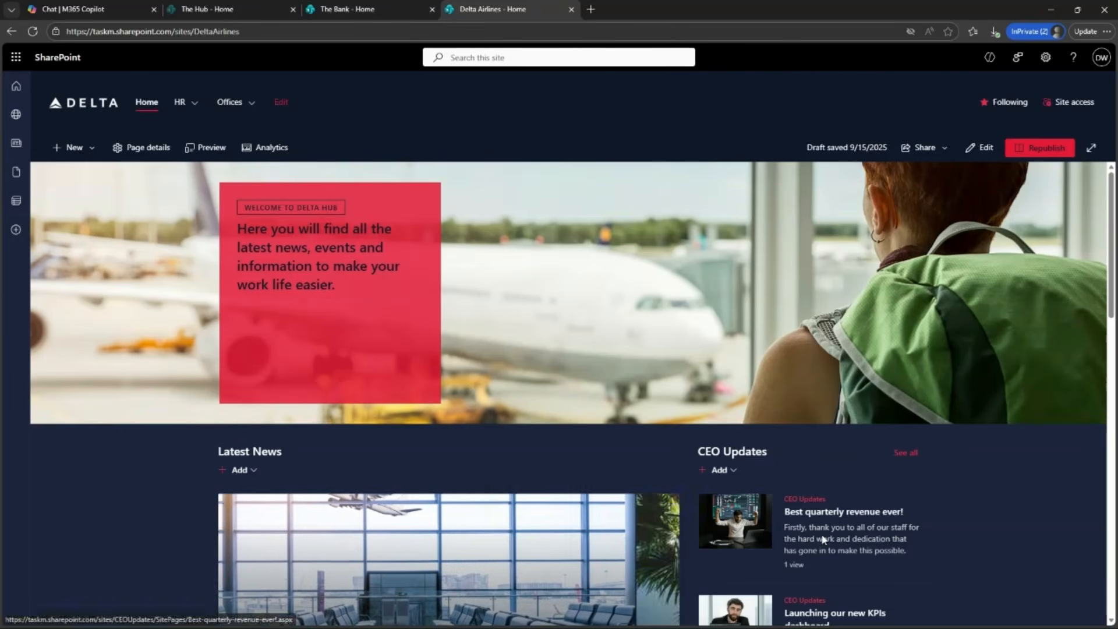
scroll(1010, 499, down, 1)
scroll(1010, 499, down, 2)
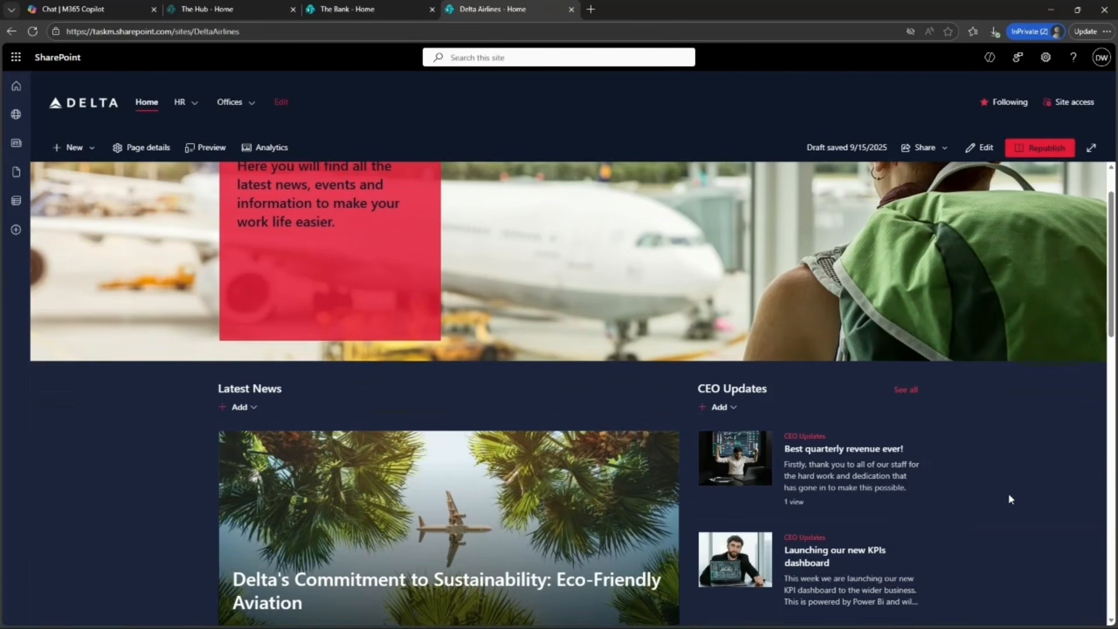
scroll(1010, 498, down, 2)
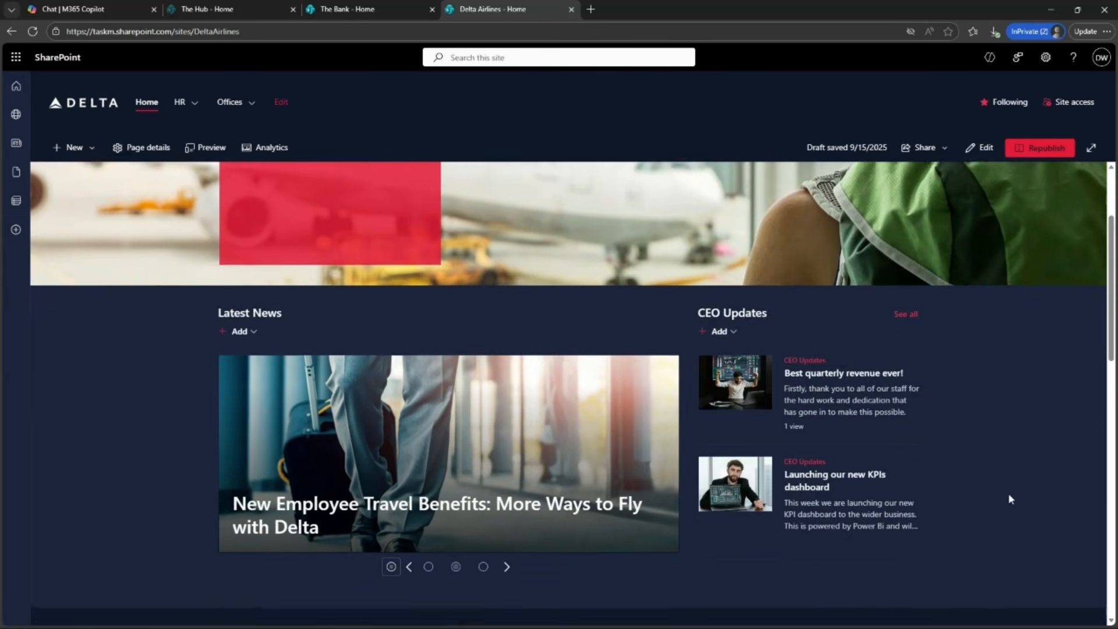
scroll(1010, 499, down, 2)
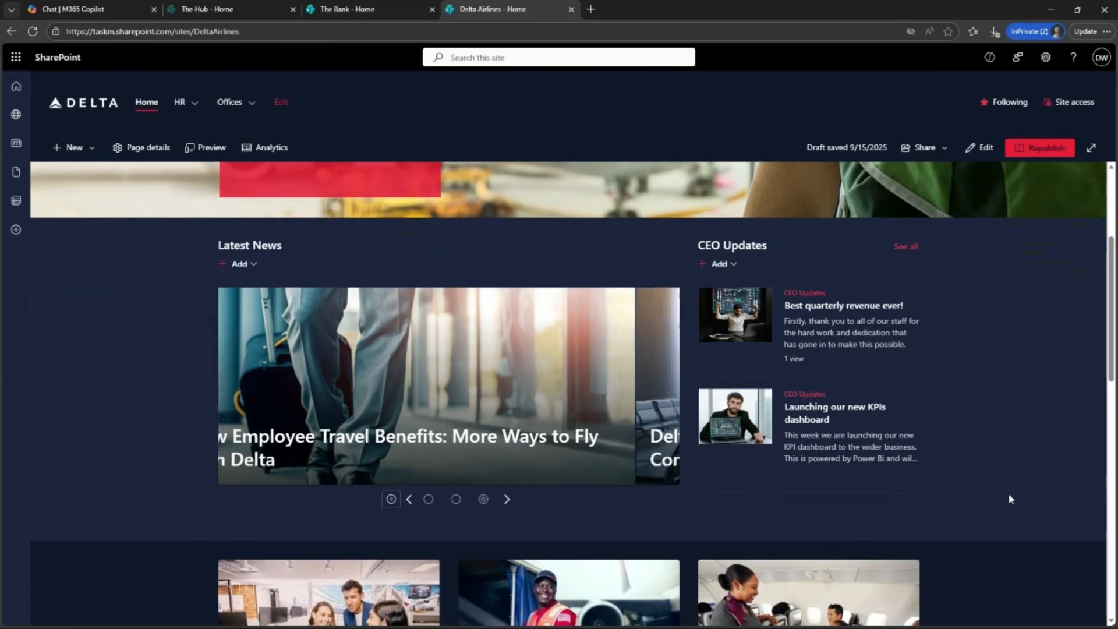
scroll(1009, 499, down, 2)
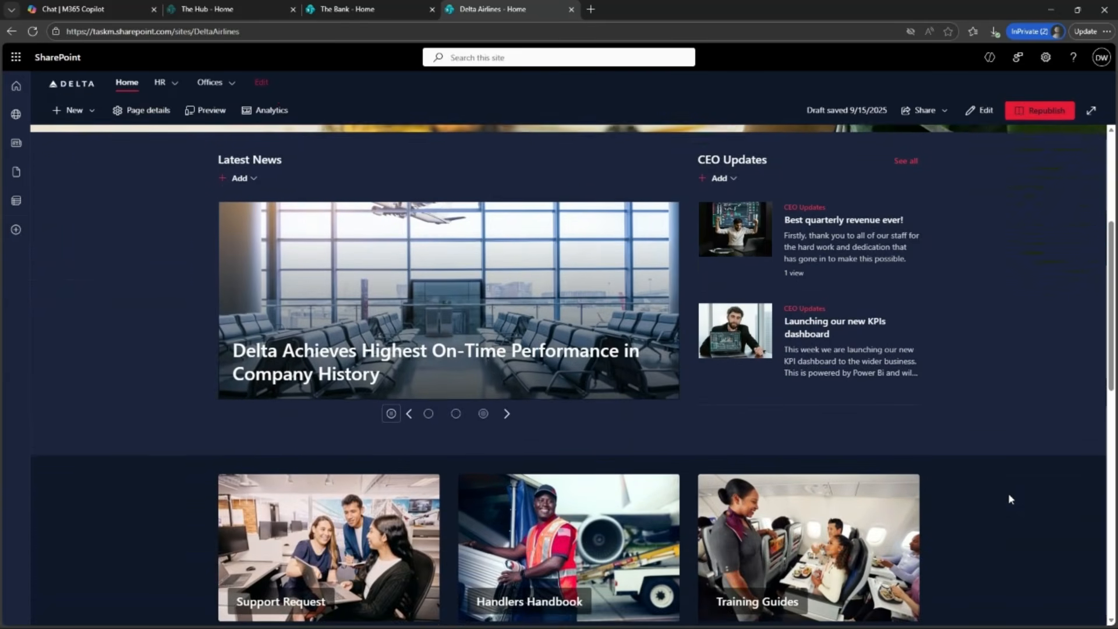
scroll(1010, 499, down, 2)
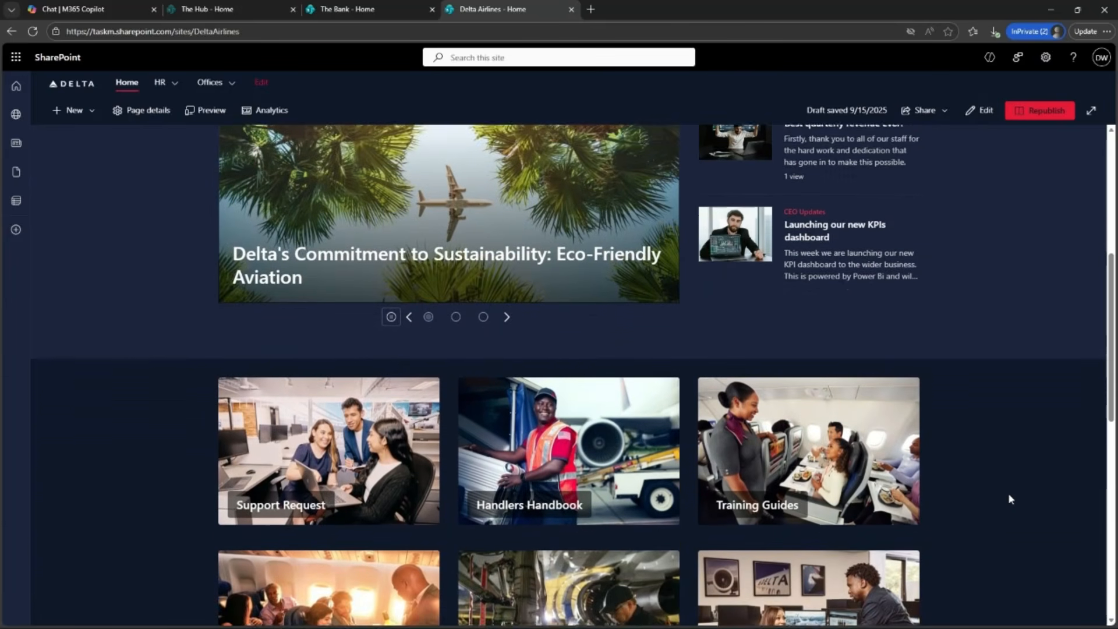
scroll(1010, 499, down, 2)
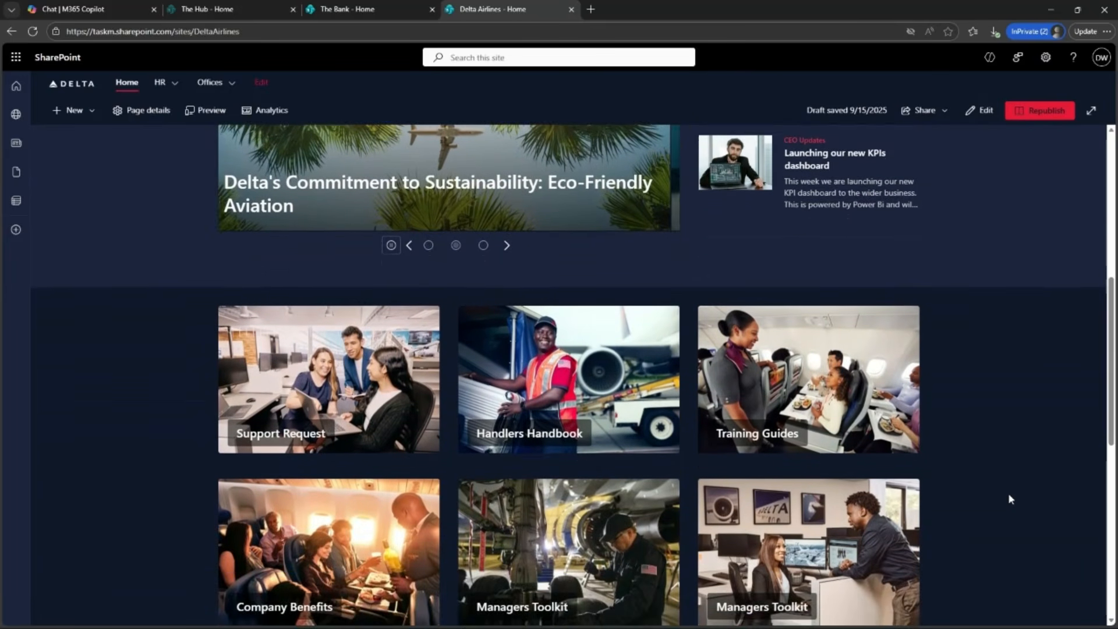
scroll(1010, 499, down, 2)
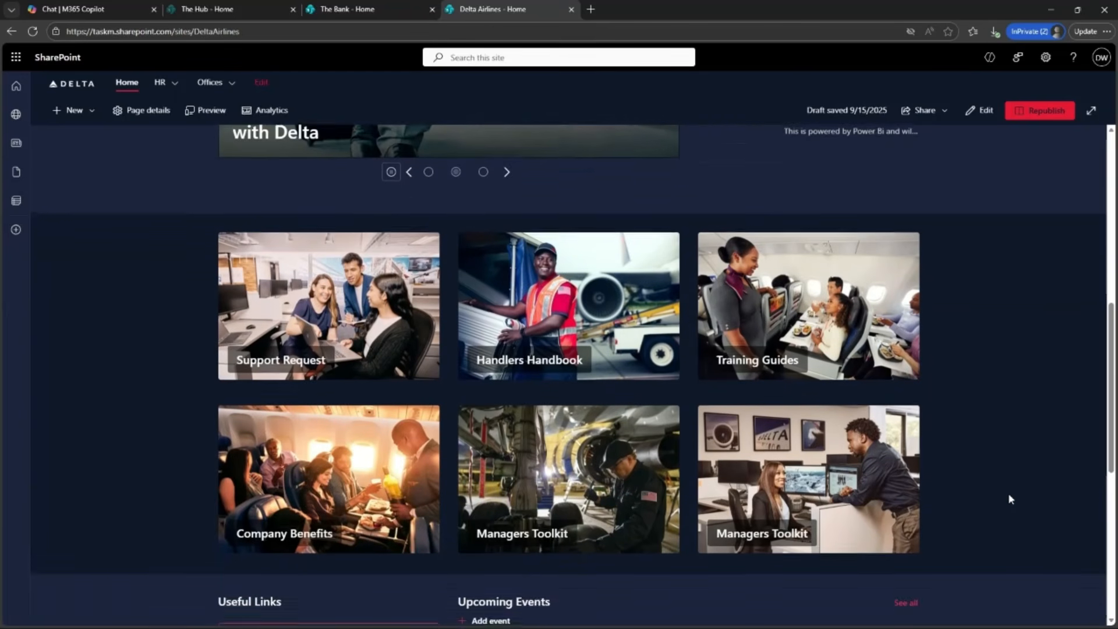
scroll(1009, 495, down, 2)
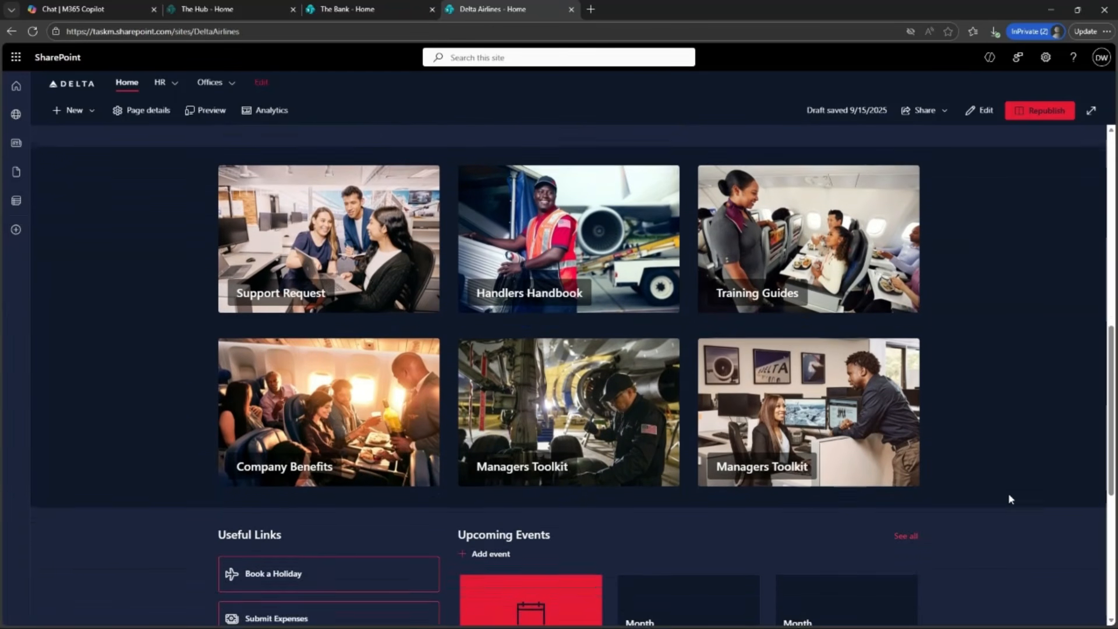
scroll(1010, 499, down, 2)
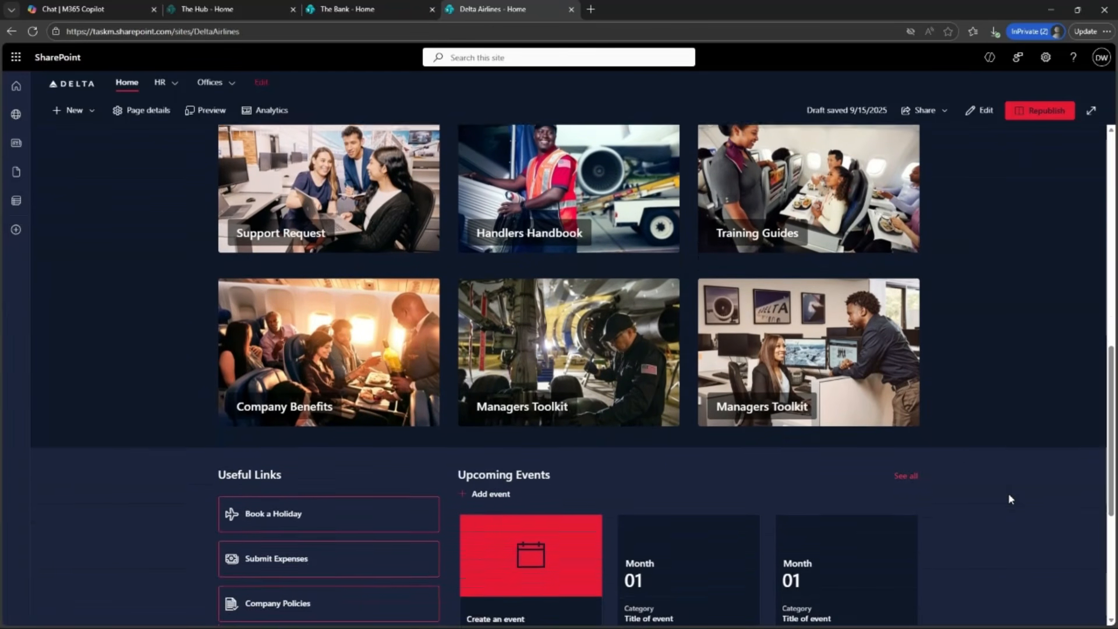
scroll(1010, 499, down, 2)
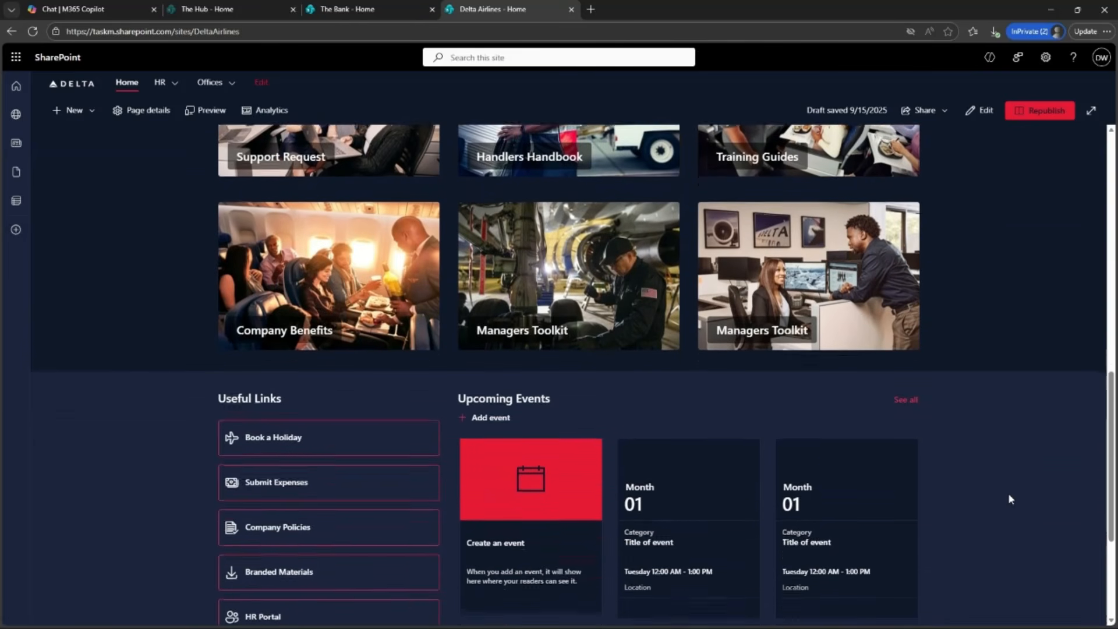
scroll(1010, 499, down, 1)
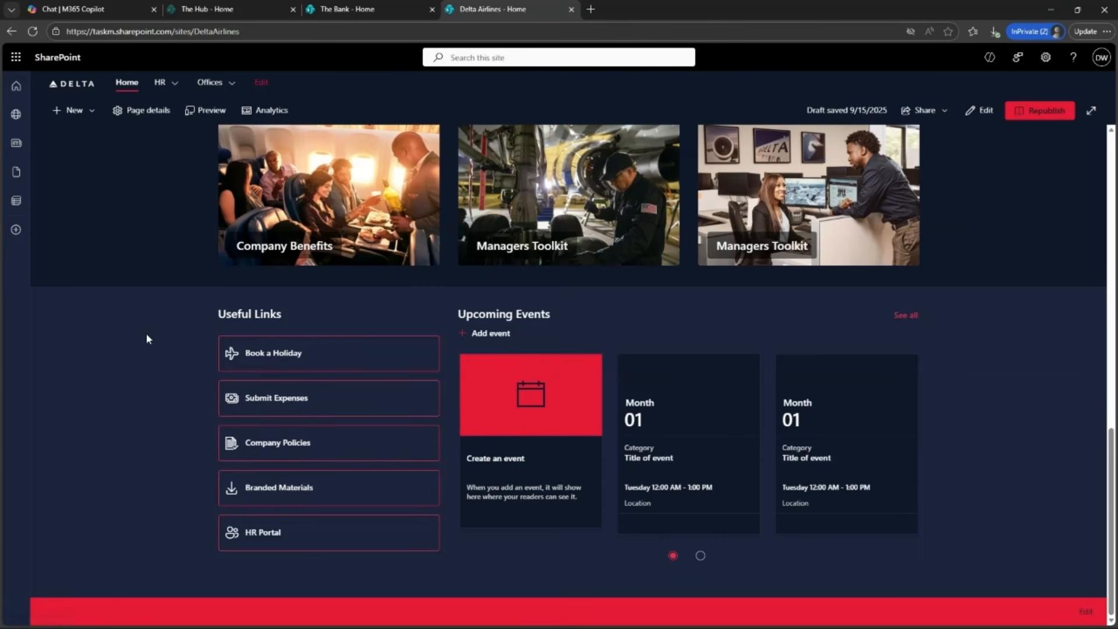
Step: Switch to Microsoft 365 Copilot and open SharePoint from its list of apps
click(99, 9)
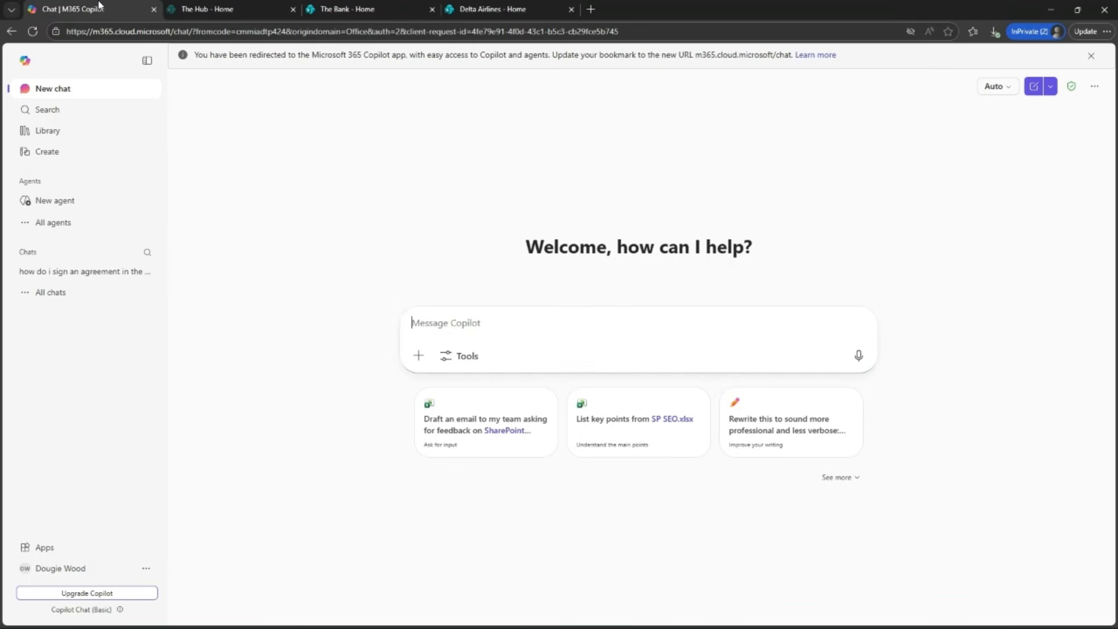
click(60, 554)
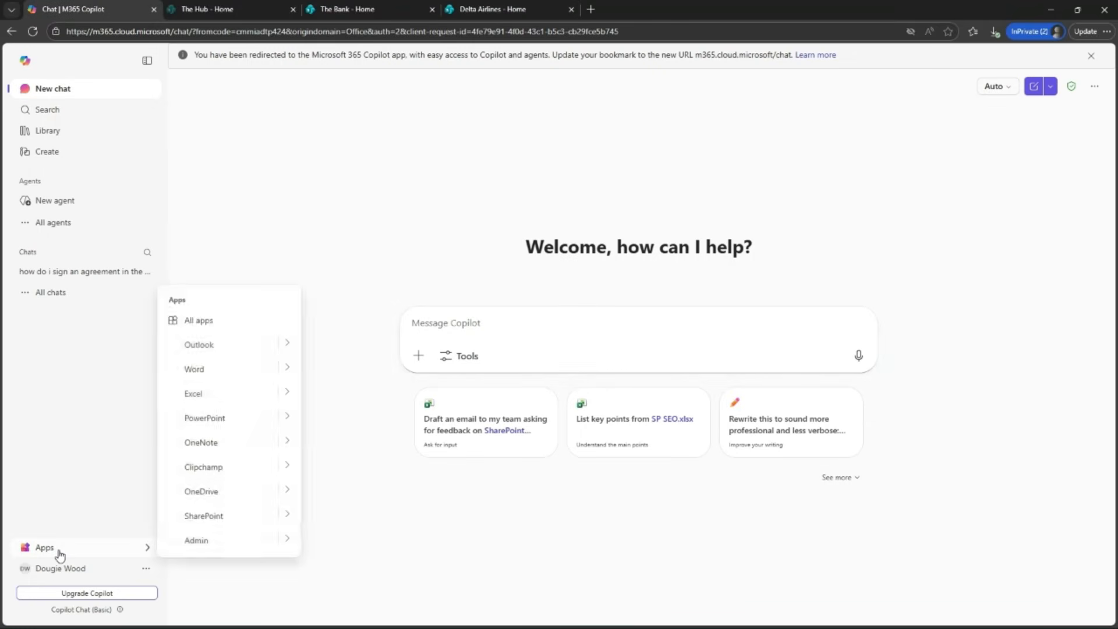
click(214, 519)
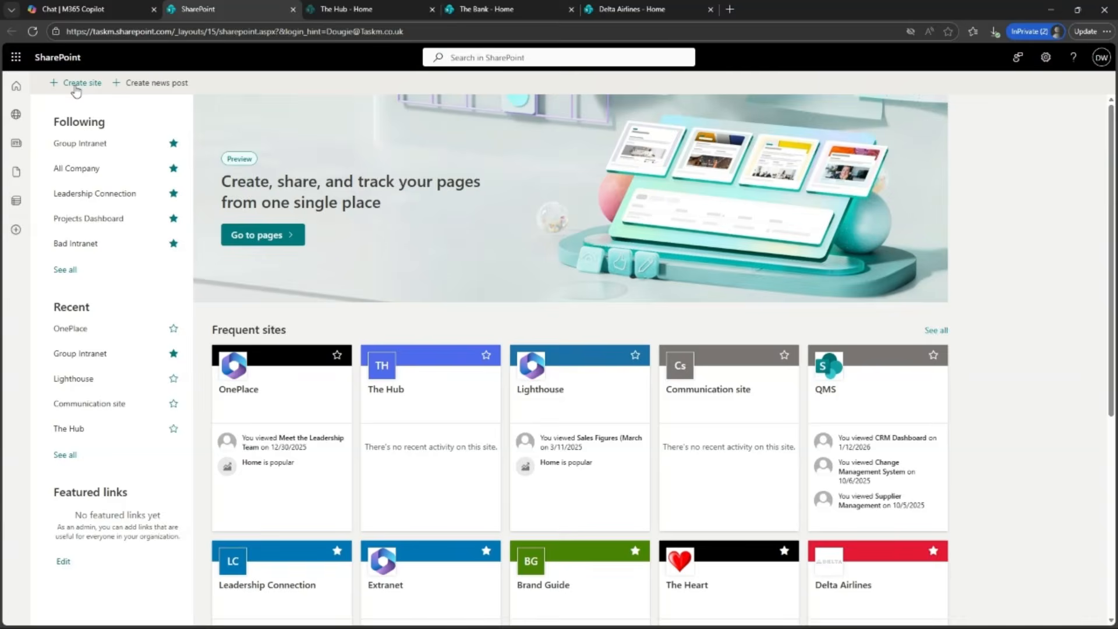
Step: Start creating a new site and choose the communication site type
click(76, 85)
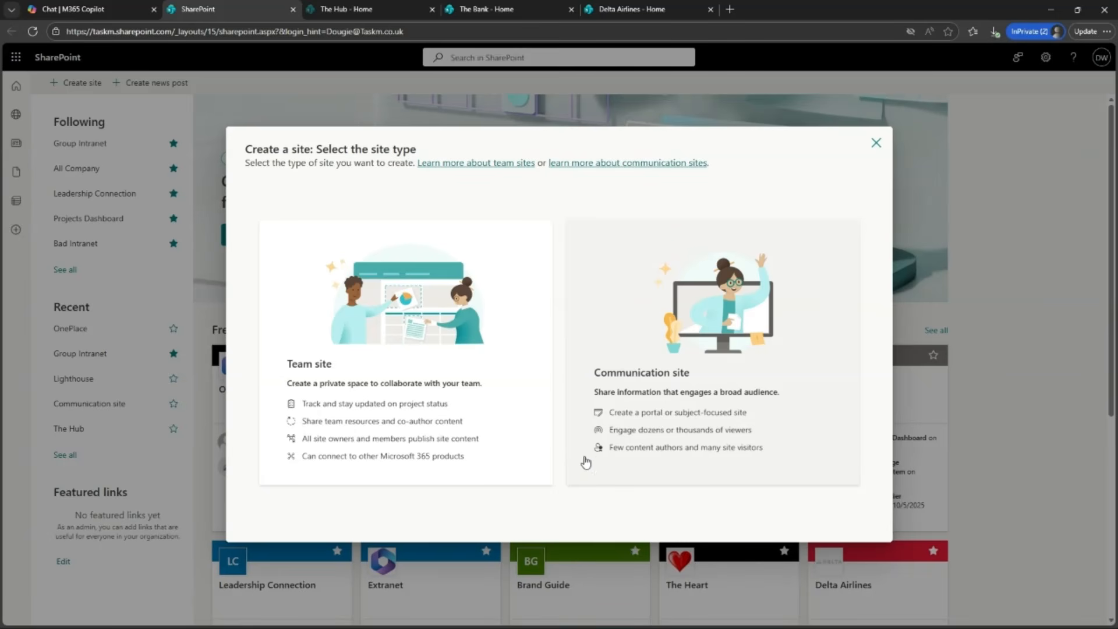
click(573, 403)
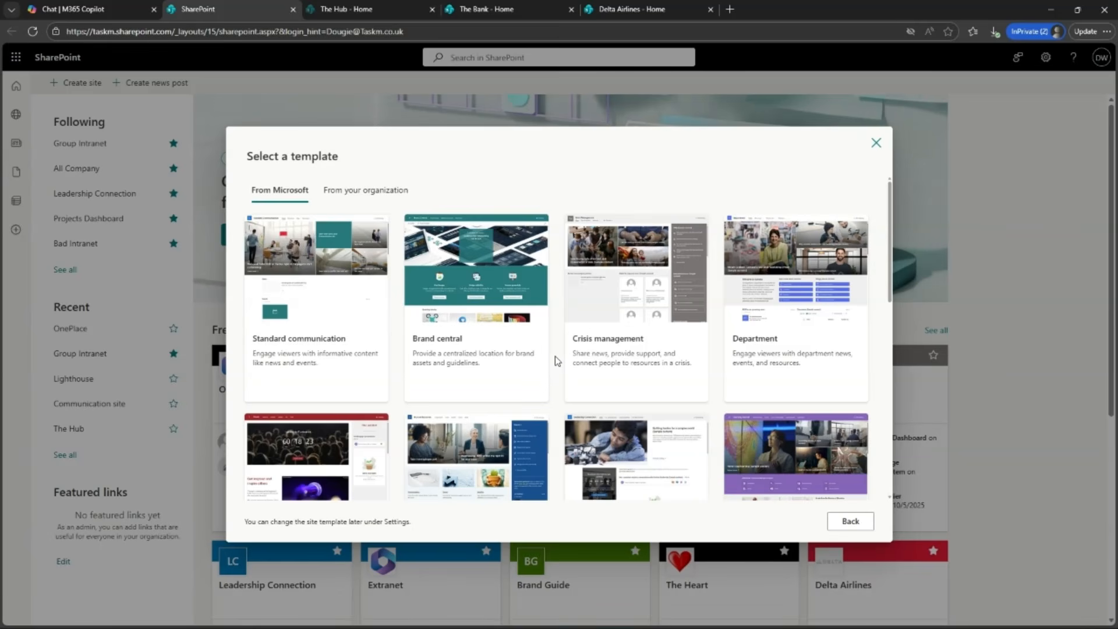
Step: Examine the Microsoft templates offered for communication sites, from Standard communication through to Blank
scroll(554, 356, down, 1)
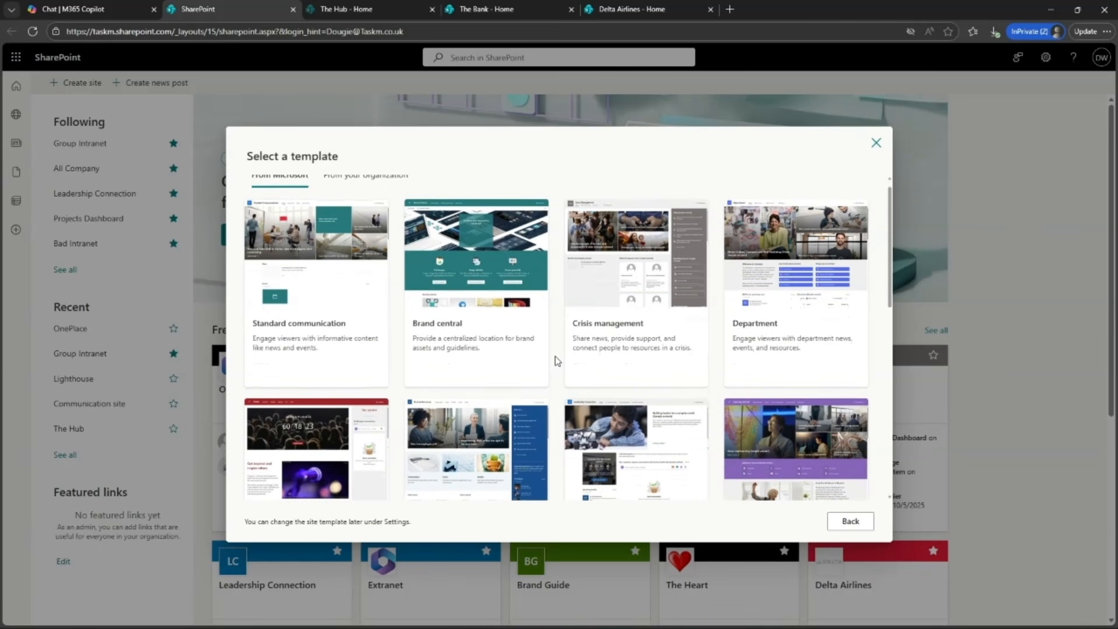
scroll(556, 361, down, 1)
scroll(556, 361, down, 2)
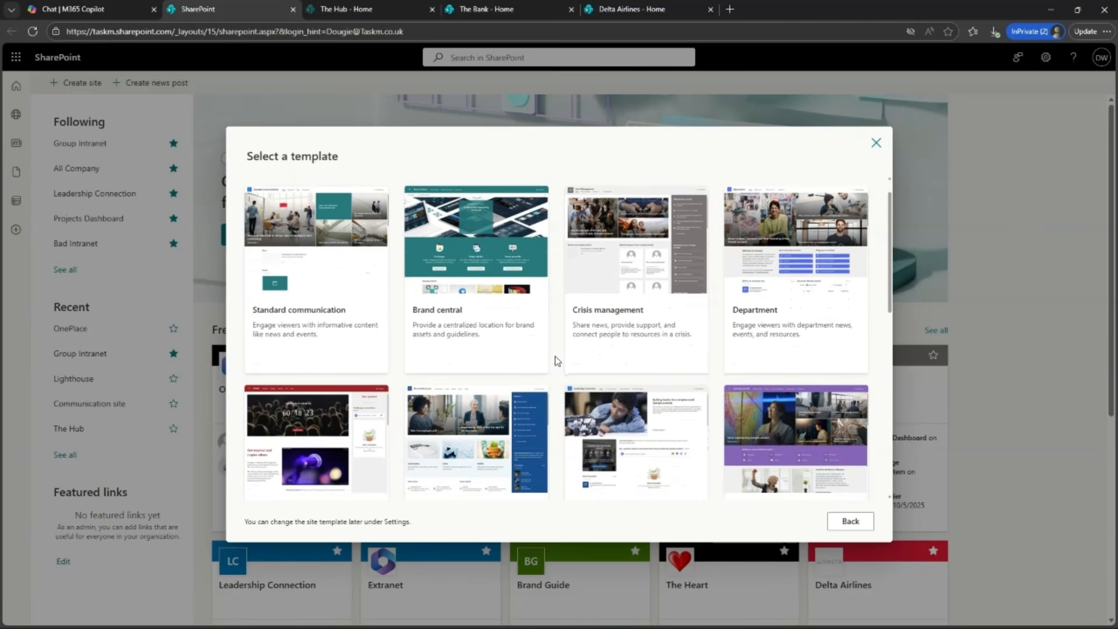
scroll(556, 360, down, 1)
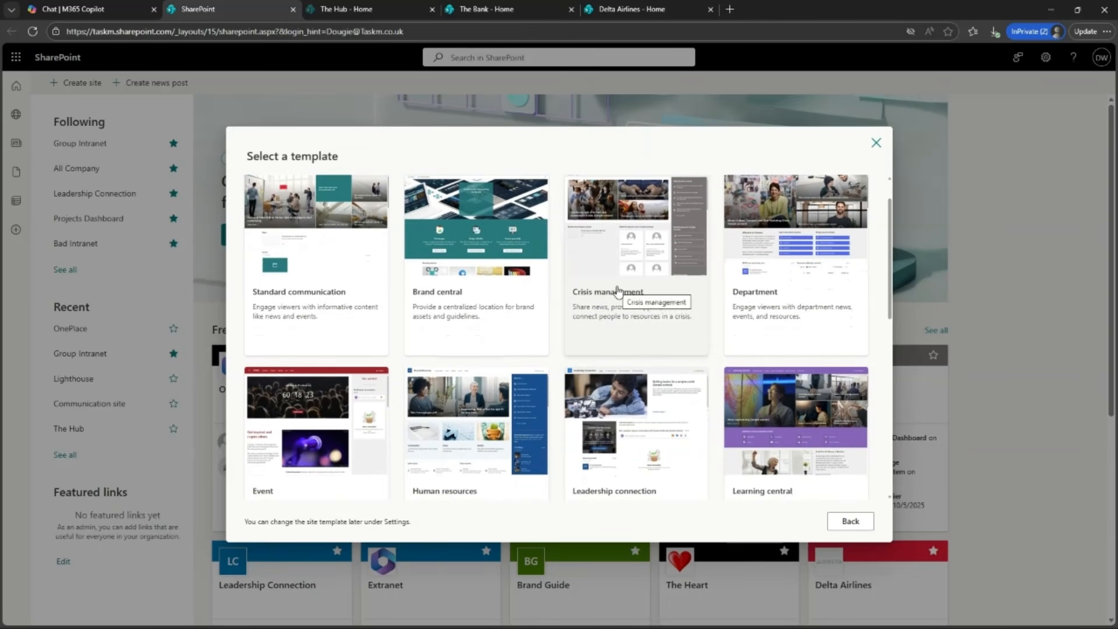
scroll(554, 351, down, 3)
scroll(554, 350, down, 2)
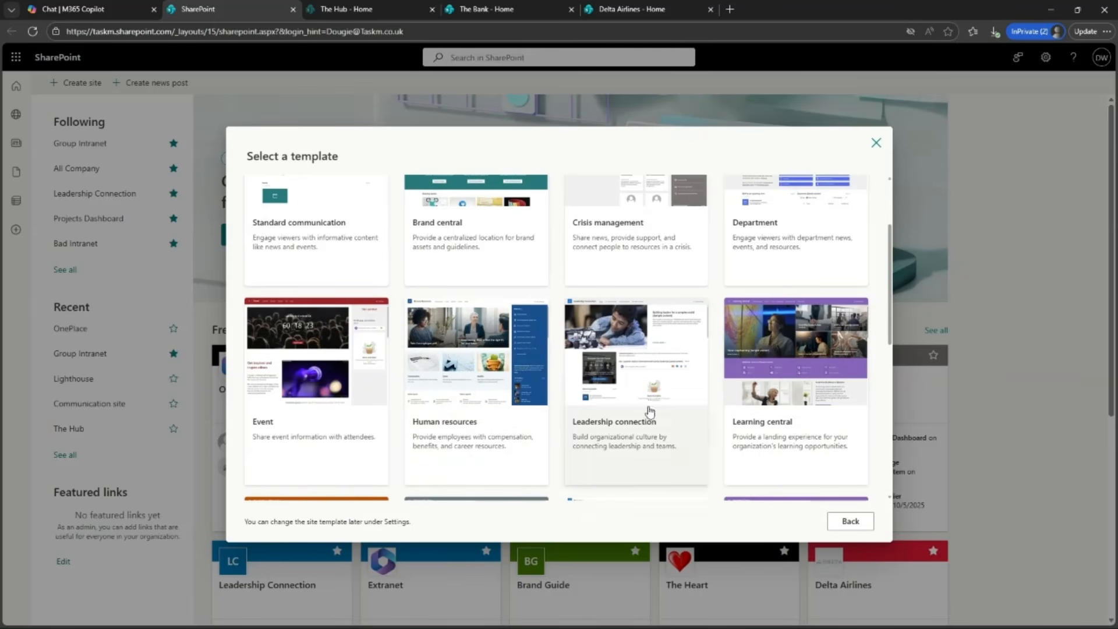
scroll(556, 411, down, 3)
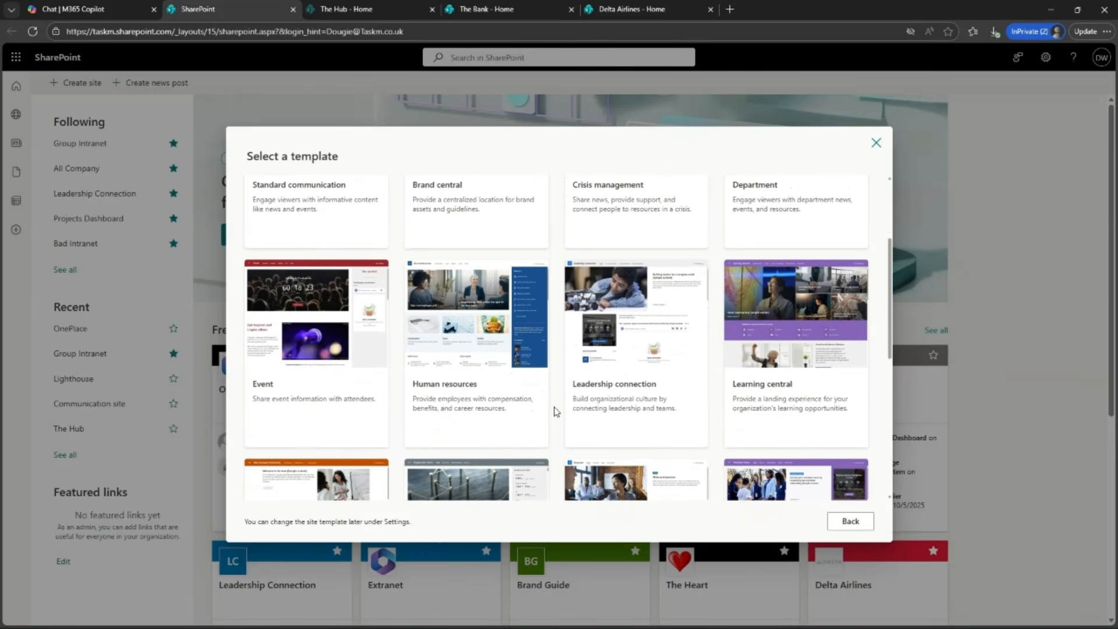
scroll(556, 411, down, 3)
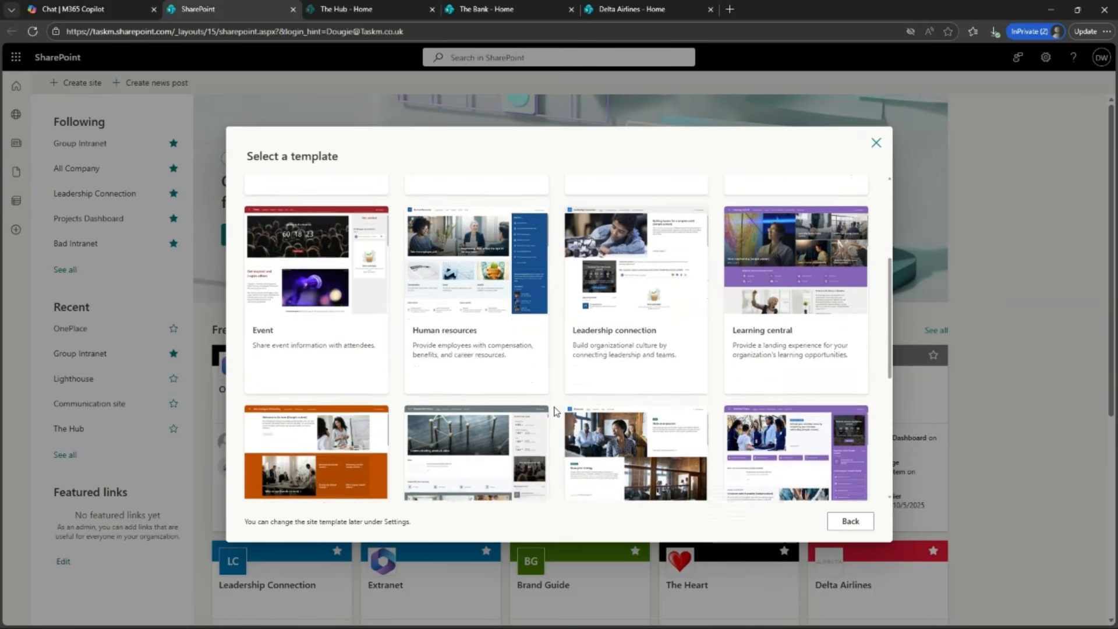
scroll(556, 411, down, 2)
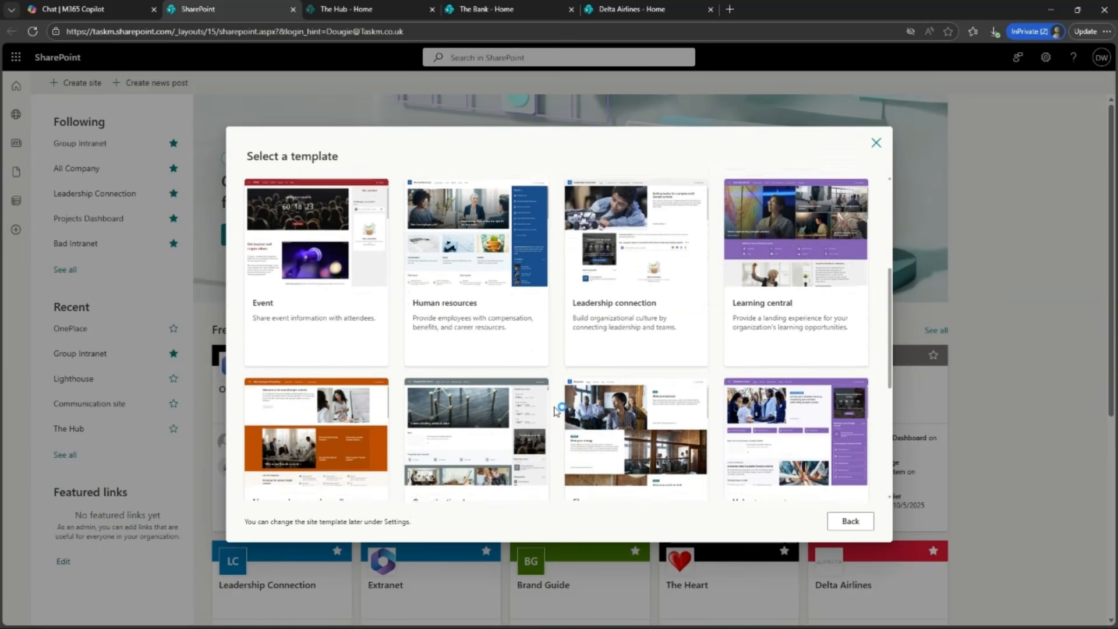
scroll(556, 411, down, 2)
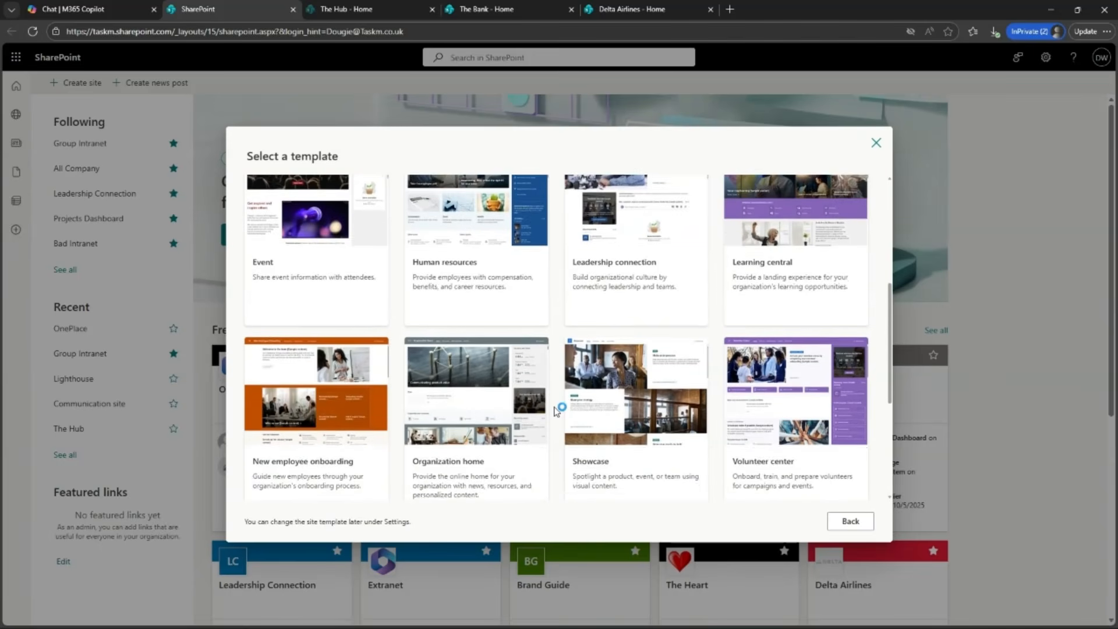
scroll(556, 411, down, 1)
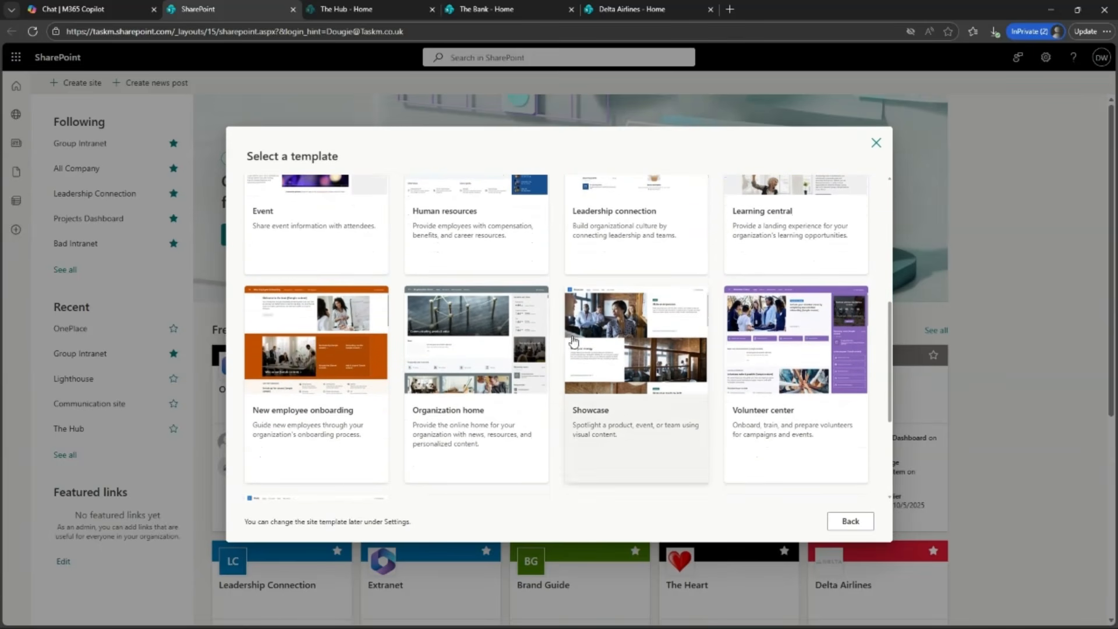
scroll(556, 356, up, 1)
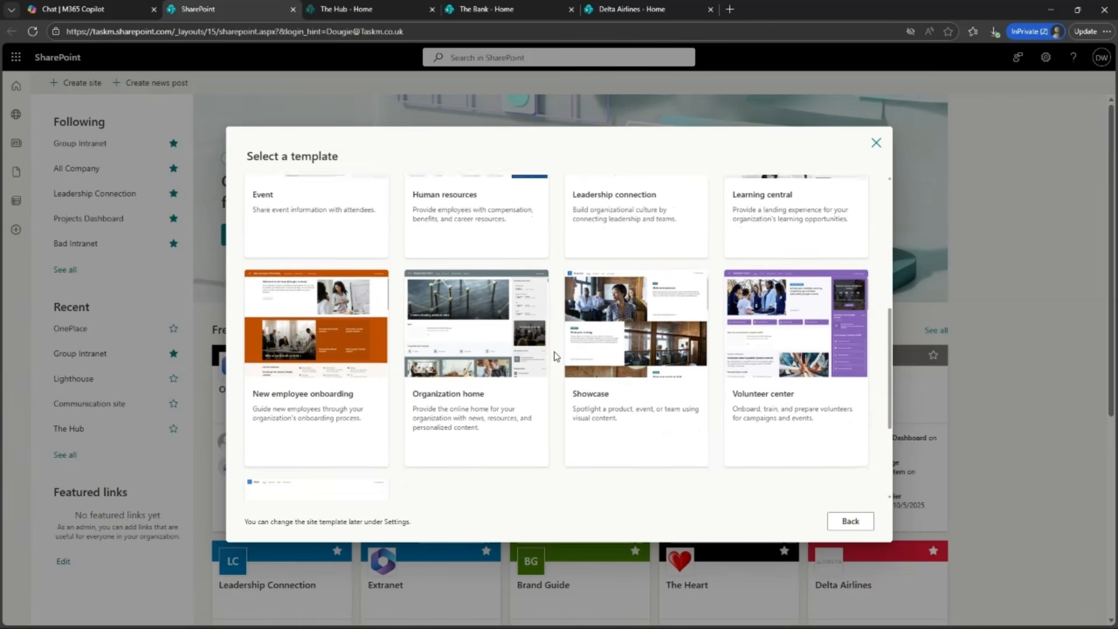
scroll(556, 357, up, 2)
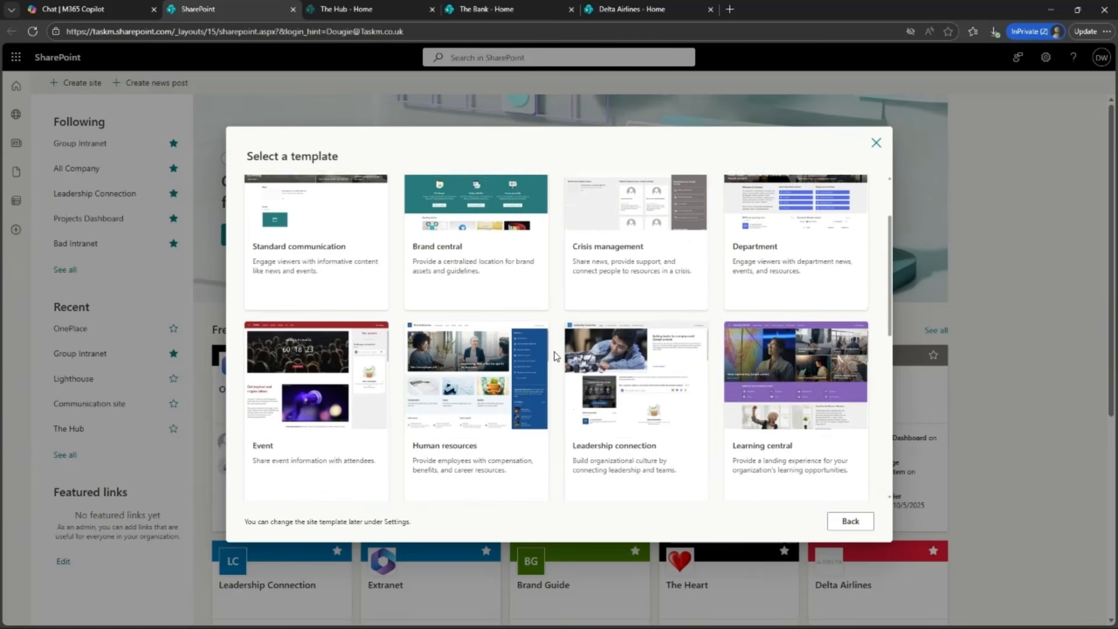
scroll(556, 356, up, 2)
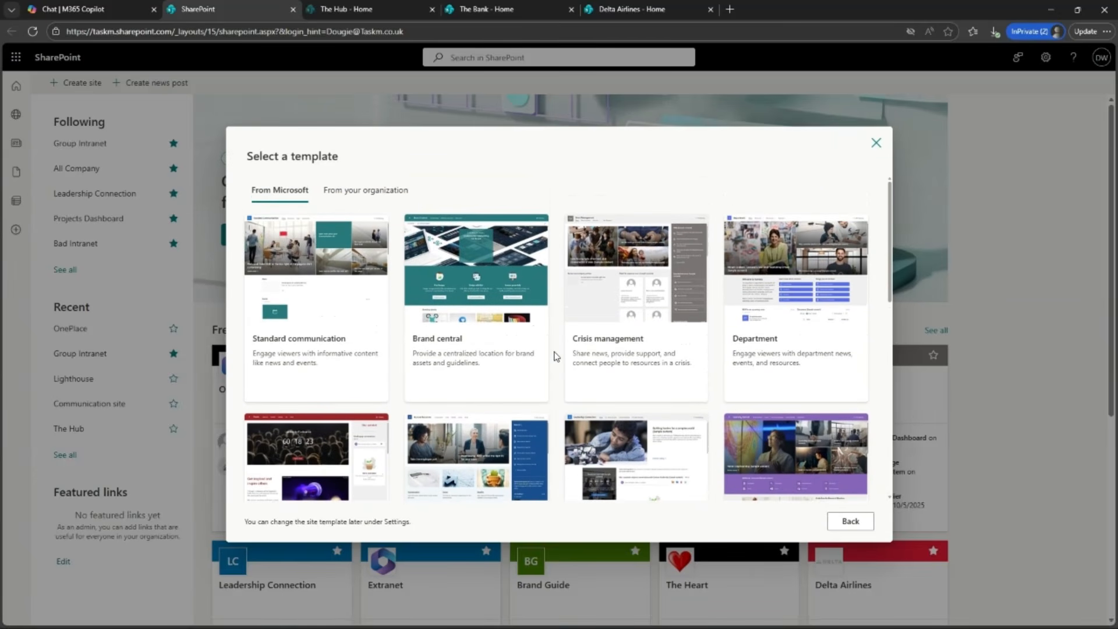
scroll(556, 356, down, 5)
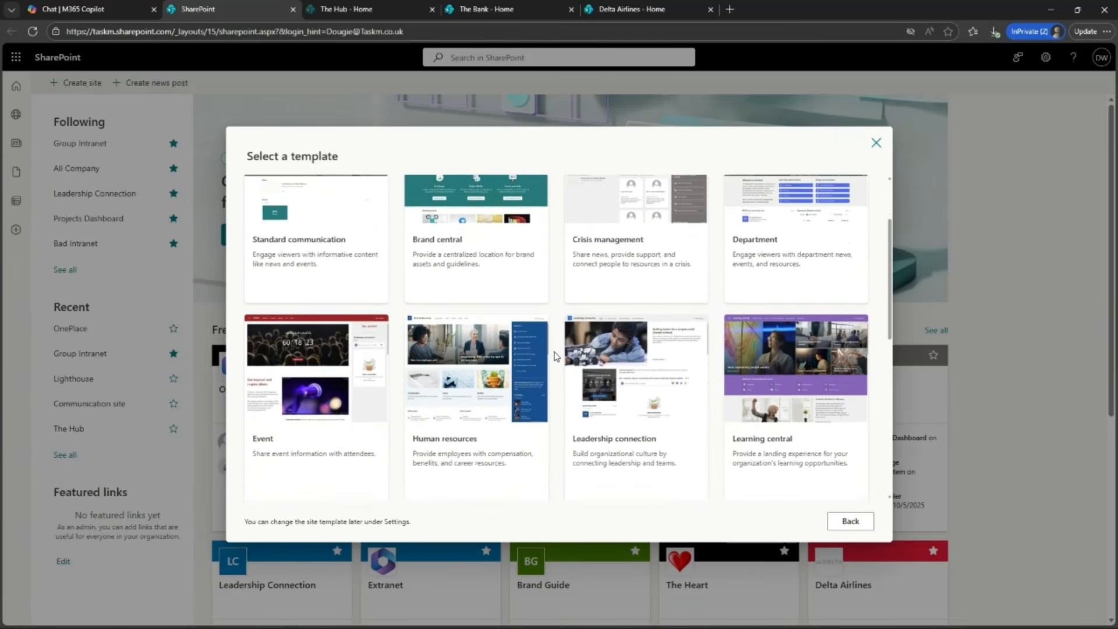
scroll(556, 356, down, 4)
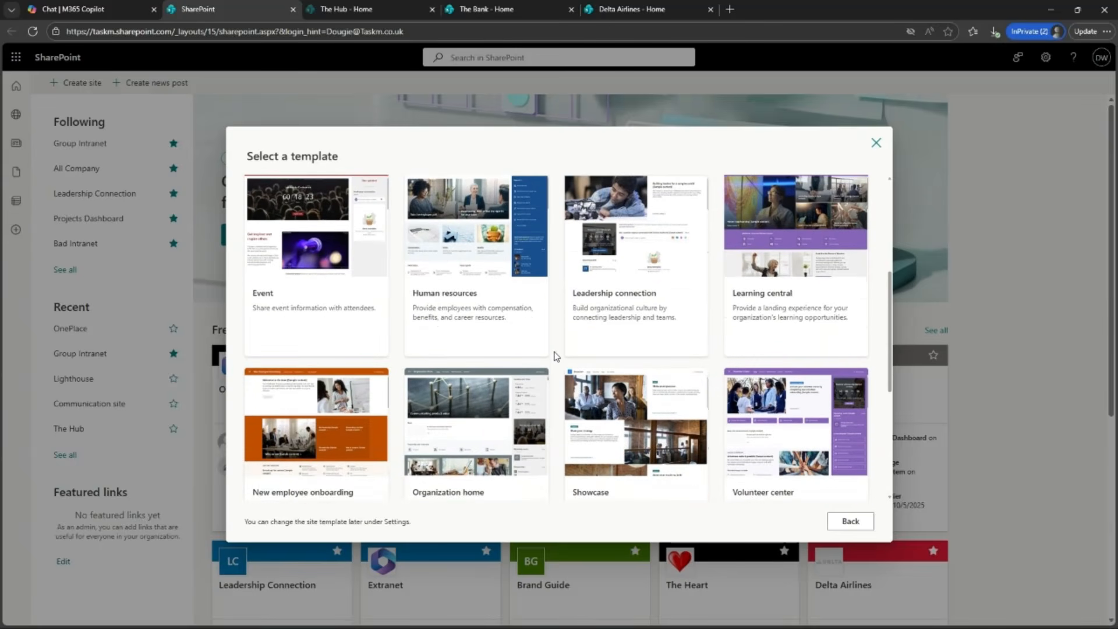
scroll(556, 356, down, 5)
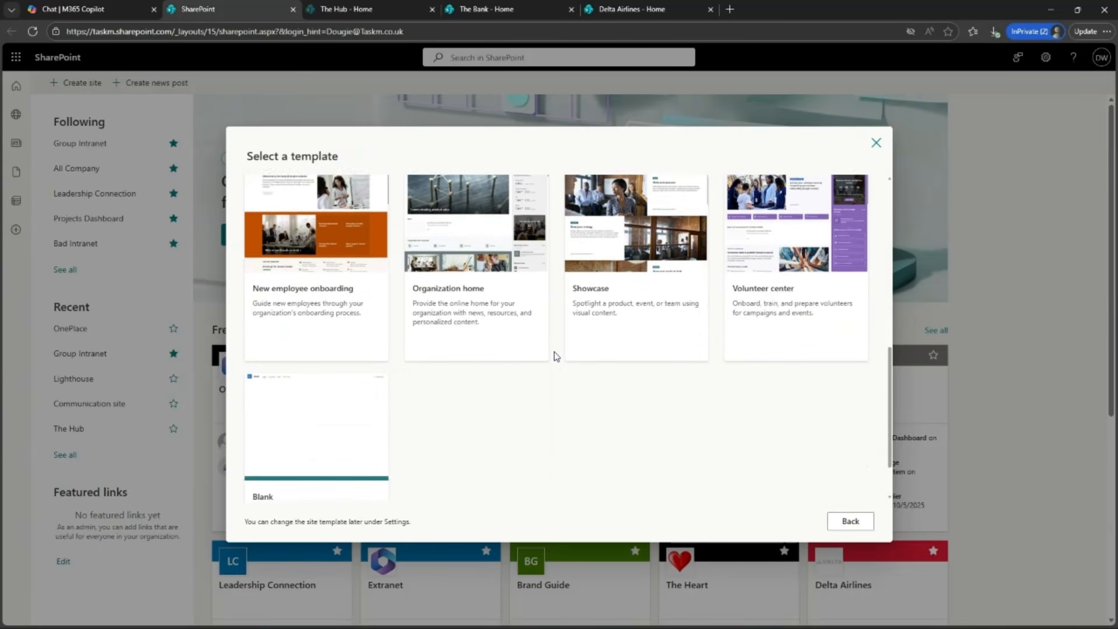
Step: Apply the Blank template and create the communication site with the name Intranet 1
click(304, 400)
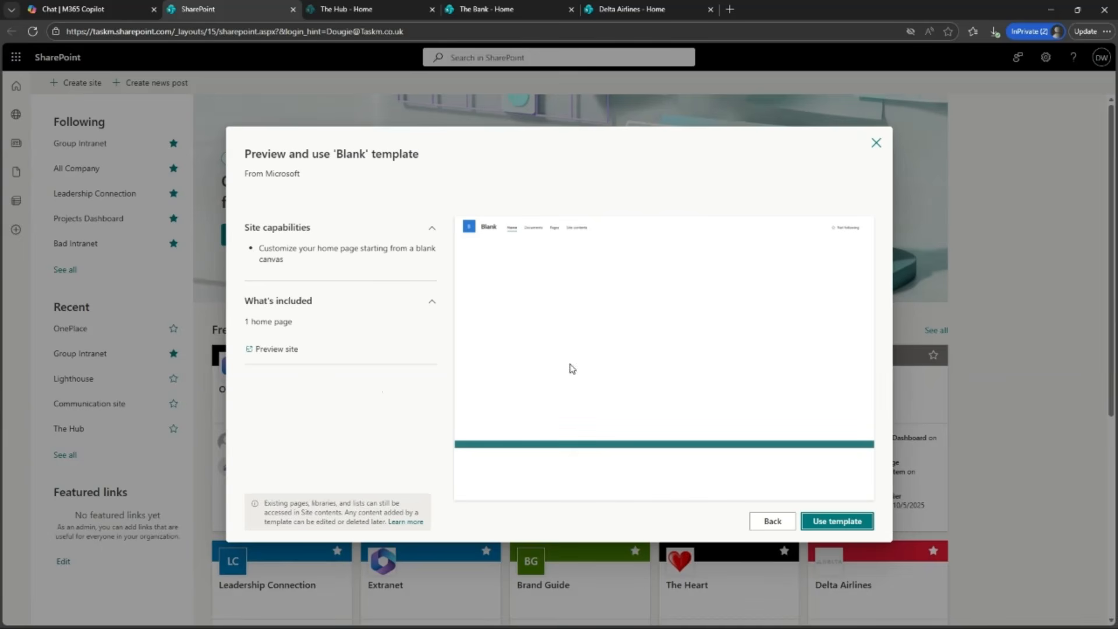
click(839, 523)
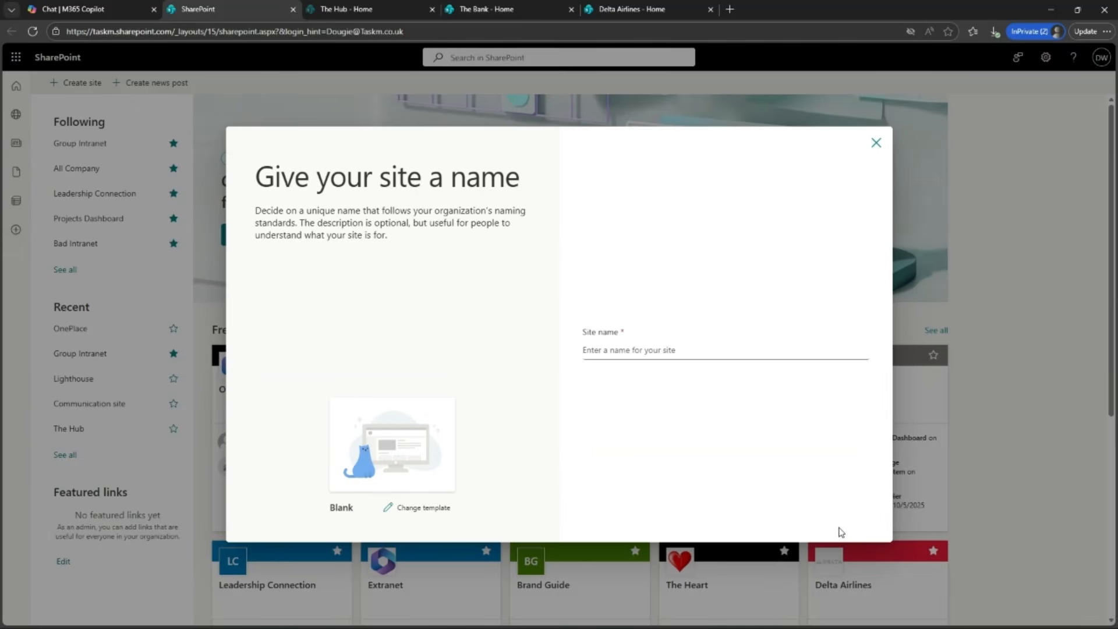
click(629, 345)
text(Int)
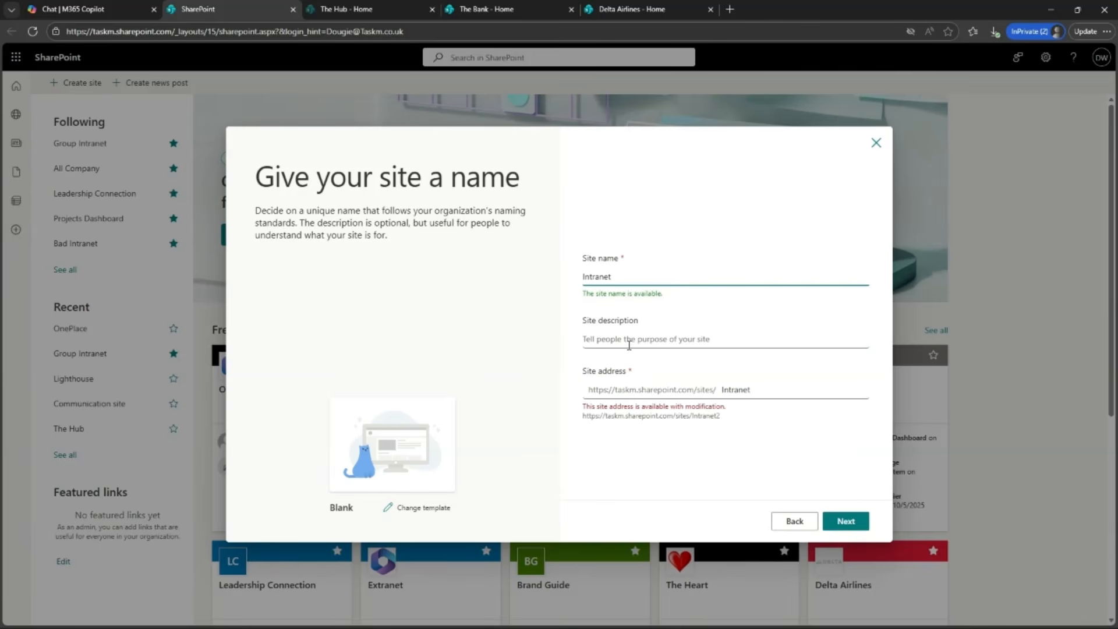
text(ranet)
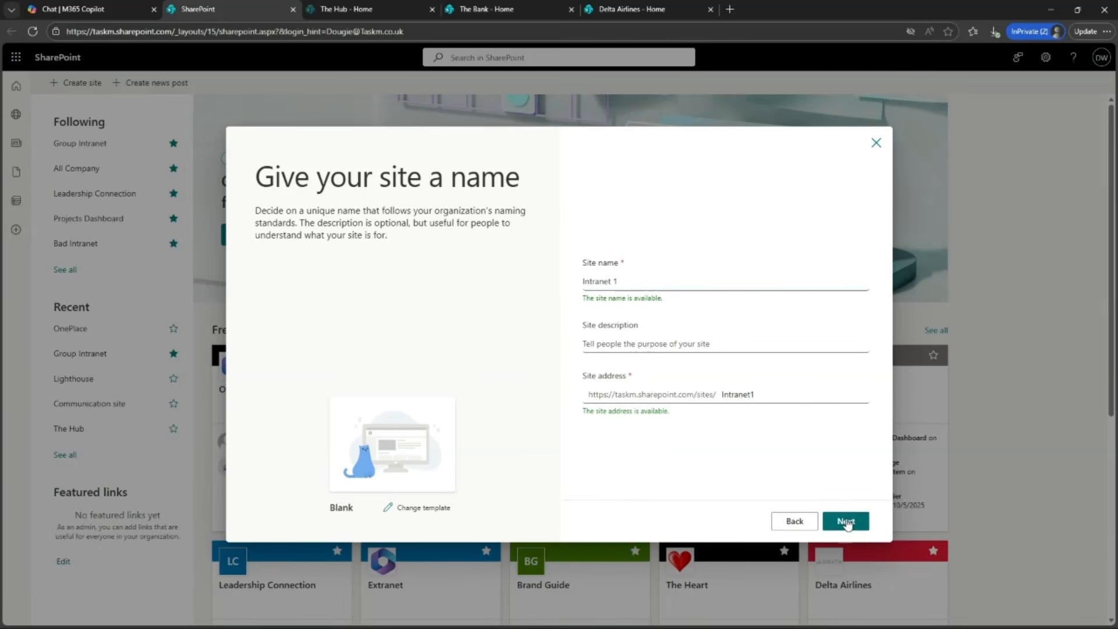
click(838, 520)
click(855, 525)
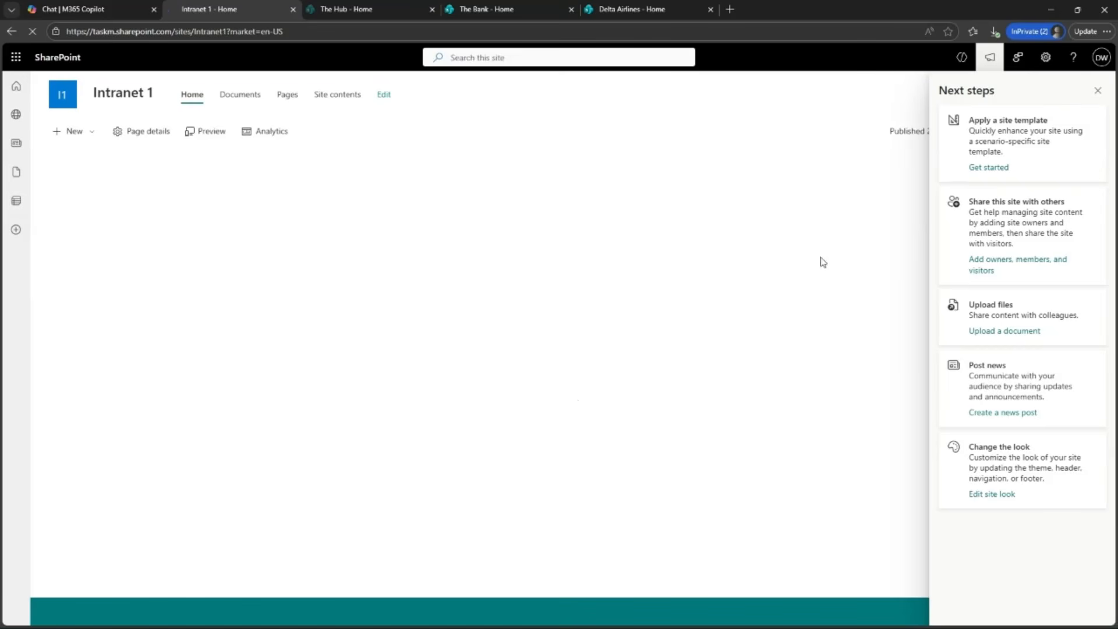
Step: Dismiss the suggested next steps and open the new site's home page for editing
click(1097, 90)
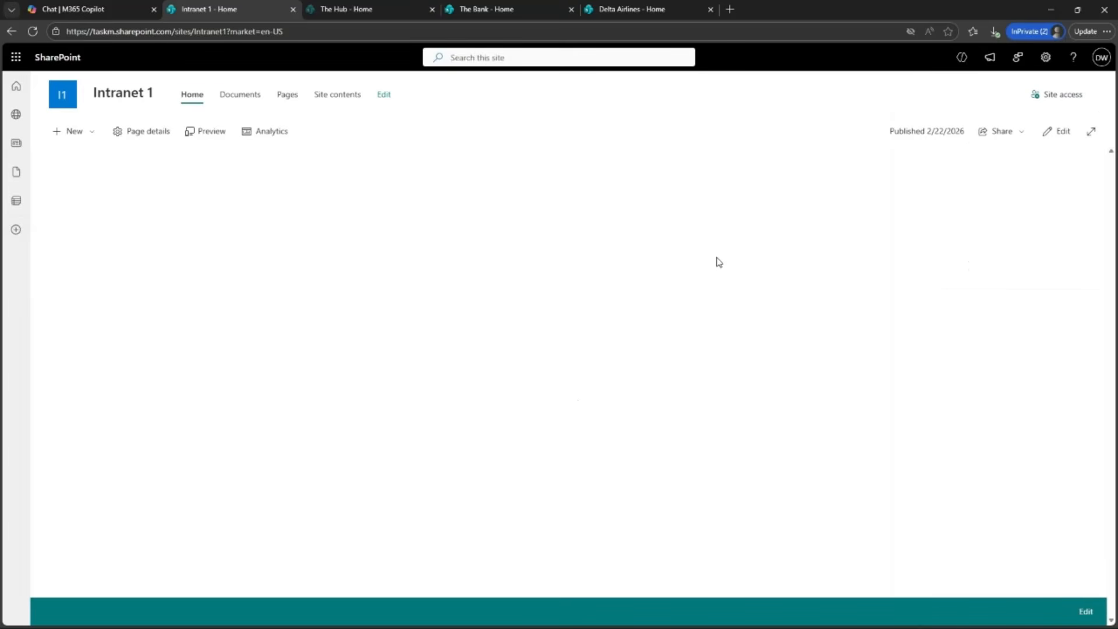
click(1060, 132)
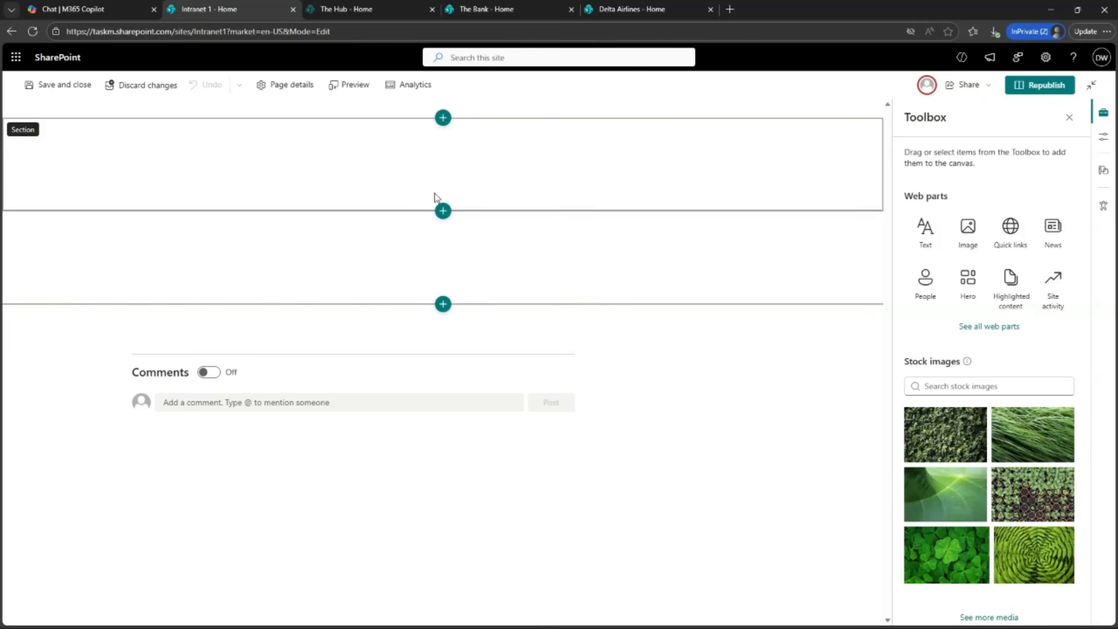
Step: Add a two-column section, a one-third left section and a one-third right section to the home page, and show the layout choices again
click(442, 211)
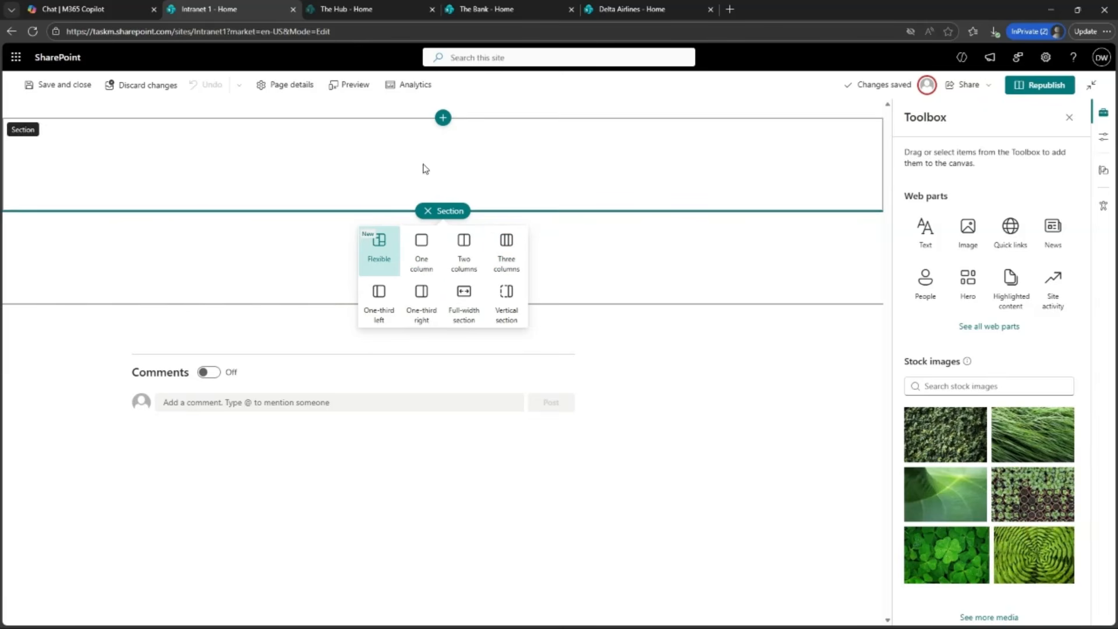
click(465, 264)
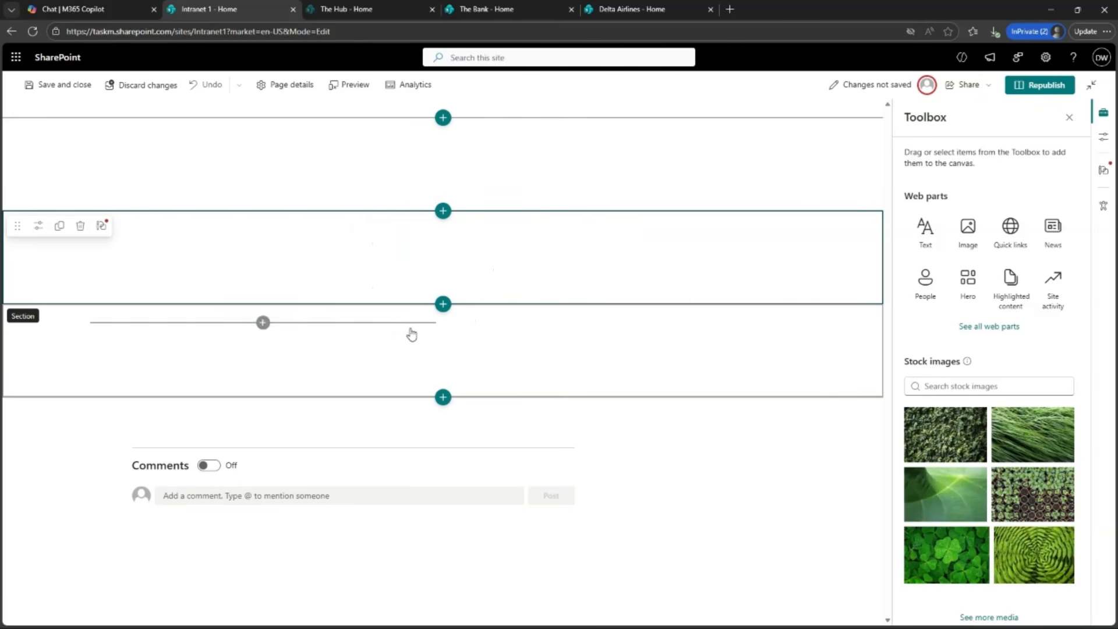
click(452, 399)
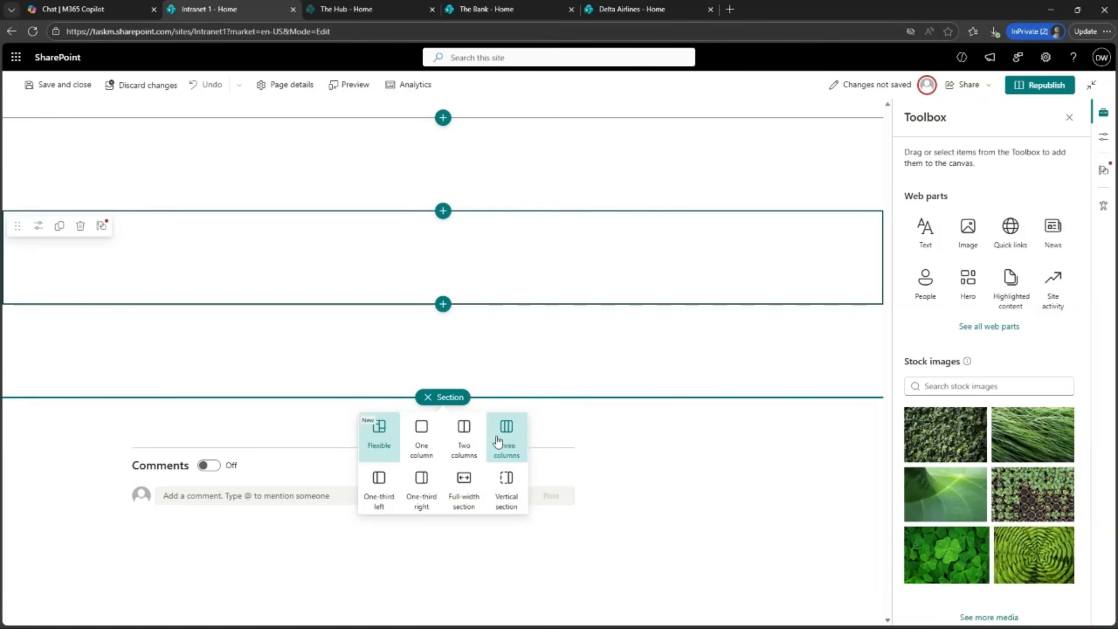
click(379, 486)
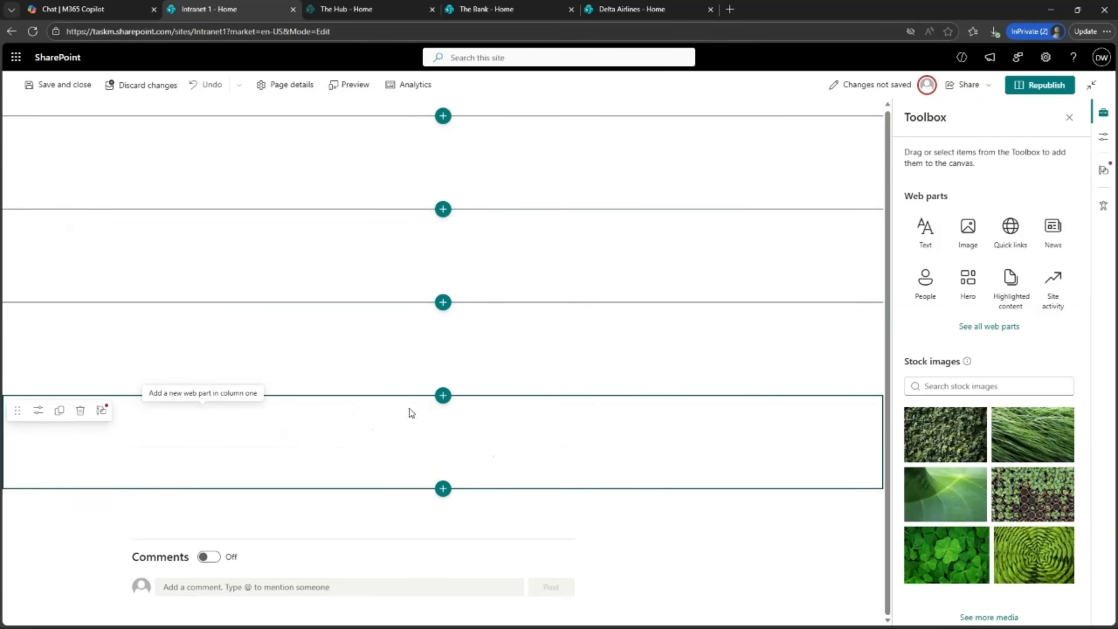
click(443, 489)
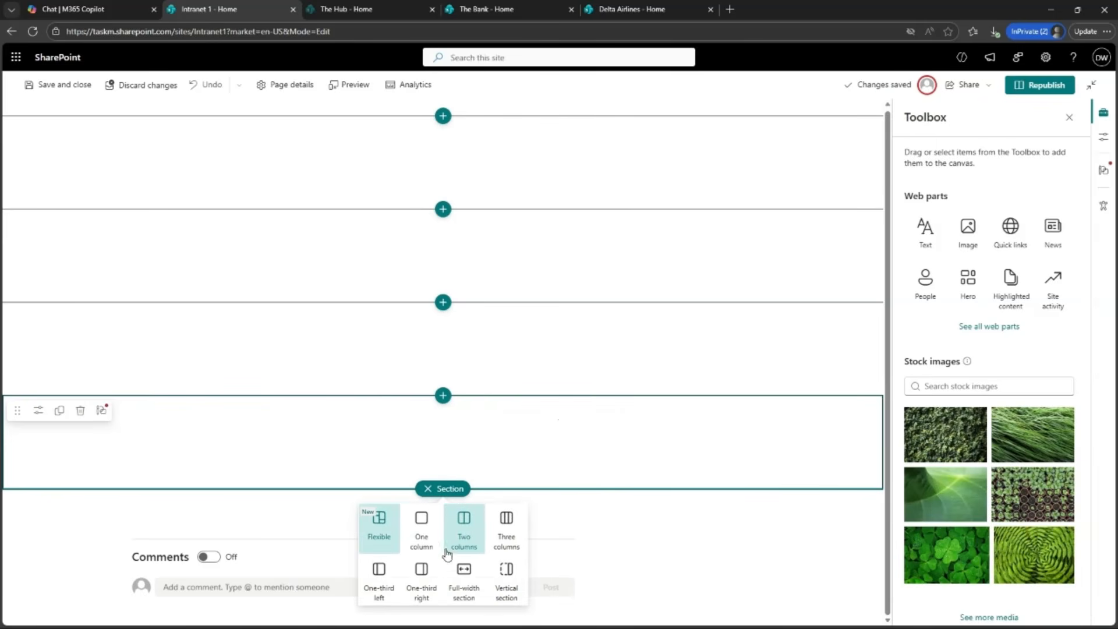
click(428, 581)
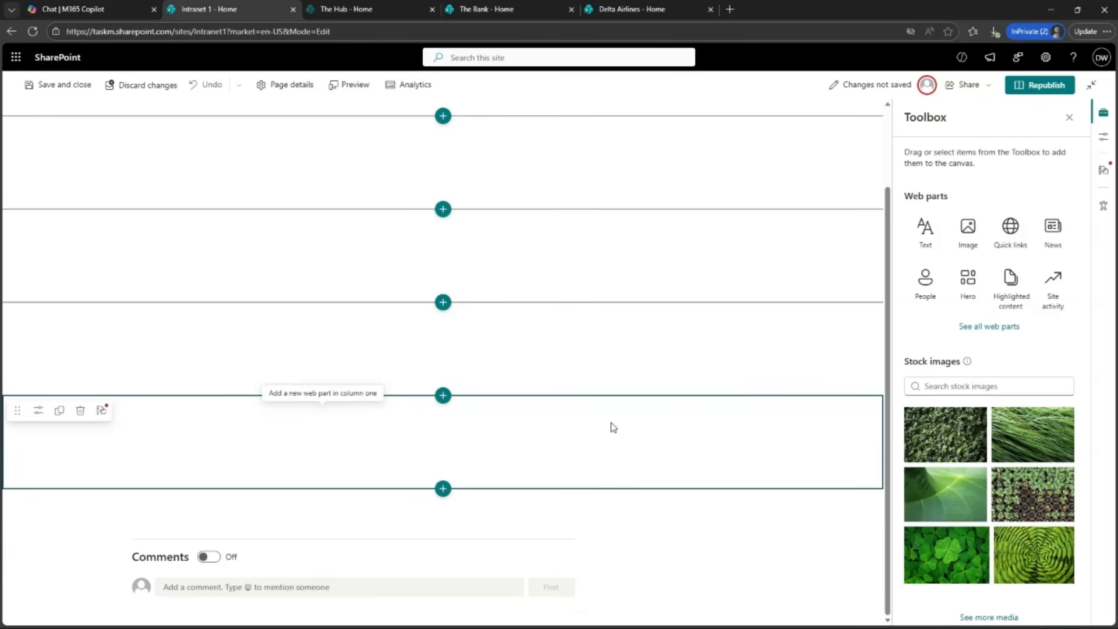
click(443, 488)
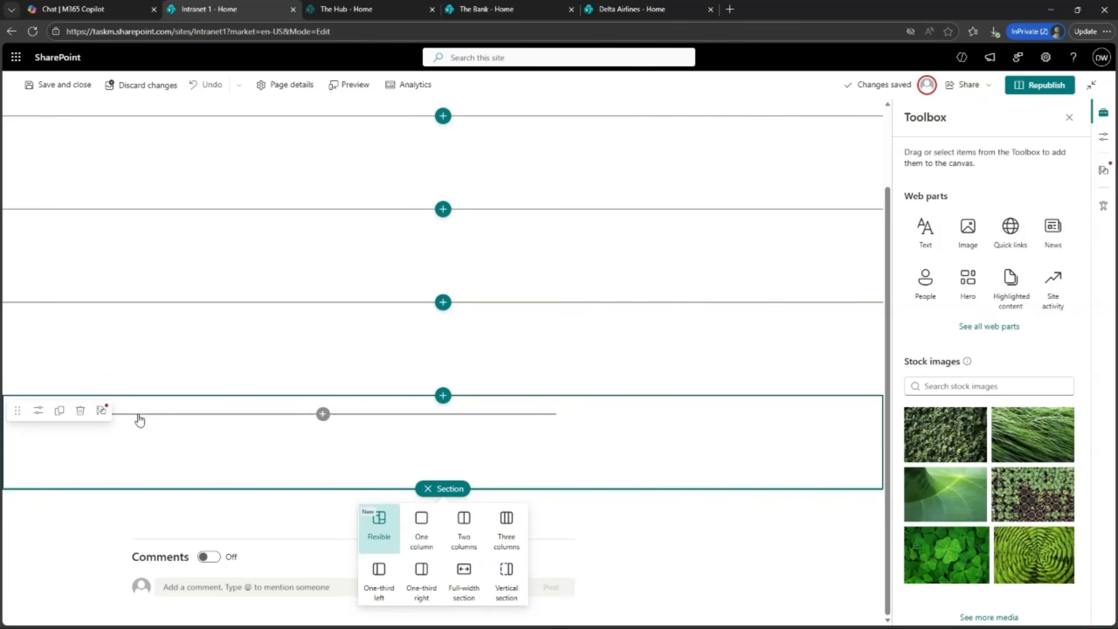
Step: Delete the extra empty sections from the home page, keeping only one
click(157, 376)
click(215, 365)
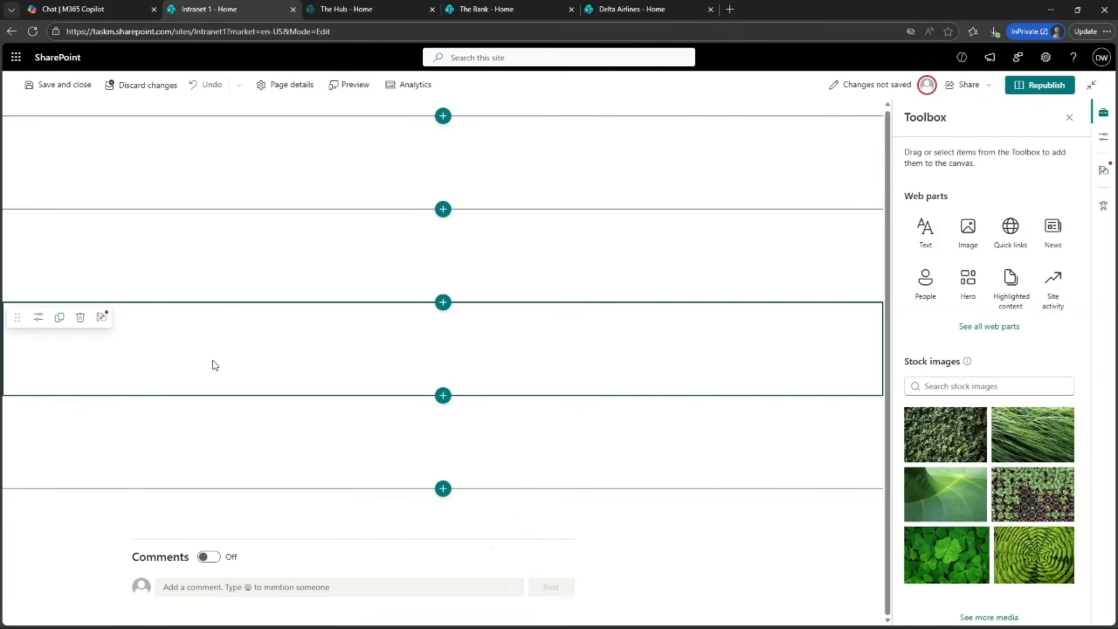
click(76, 318)
click(93, 236)
click(80, 226)
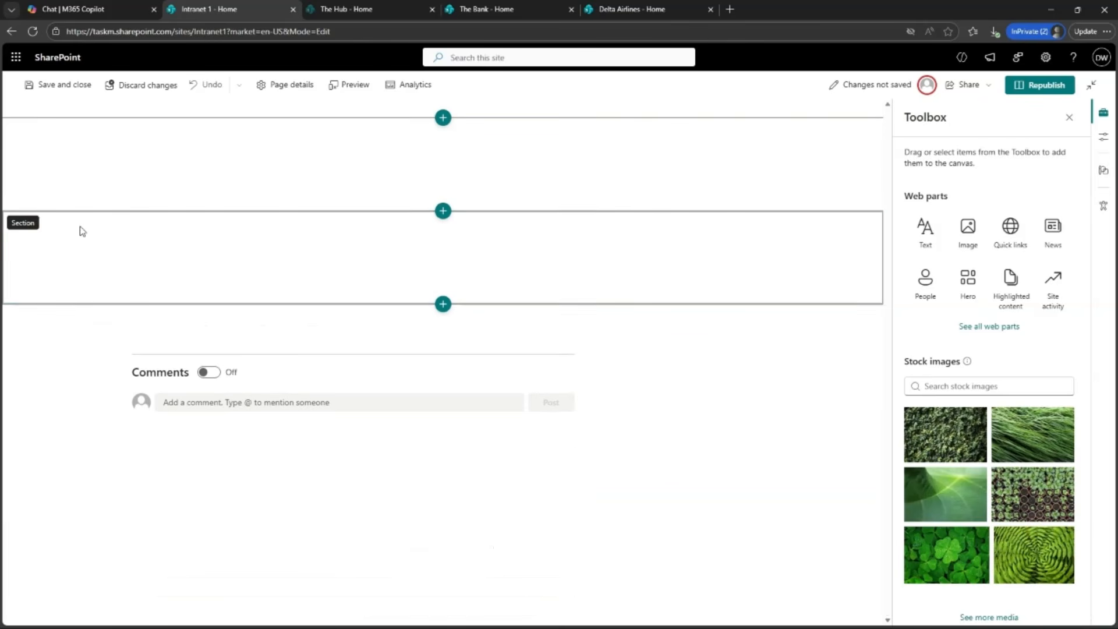
click(82, 228)
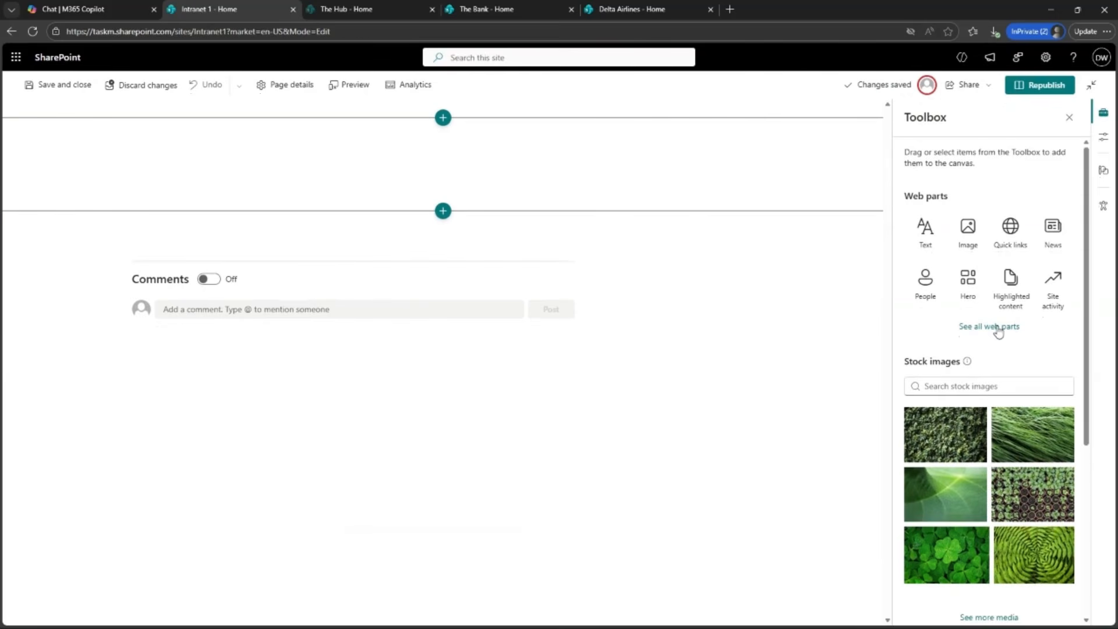
Step: Search the toolbox stock images for orange, and replace that search with office
scroll(998, 332, down, 3)
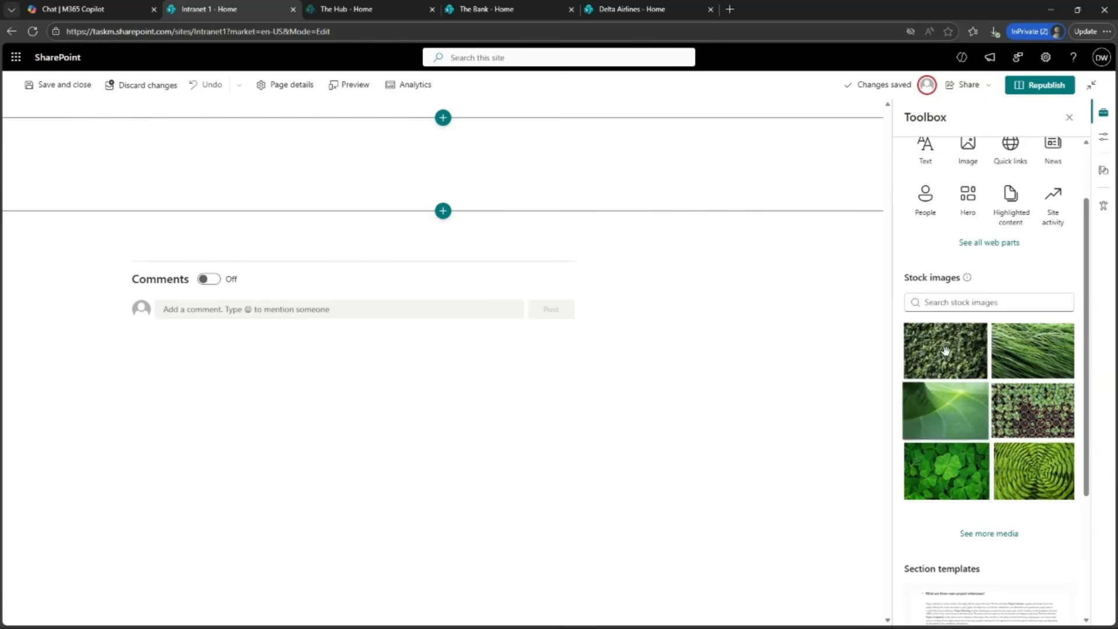
click(965, 305)
text(orang)
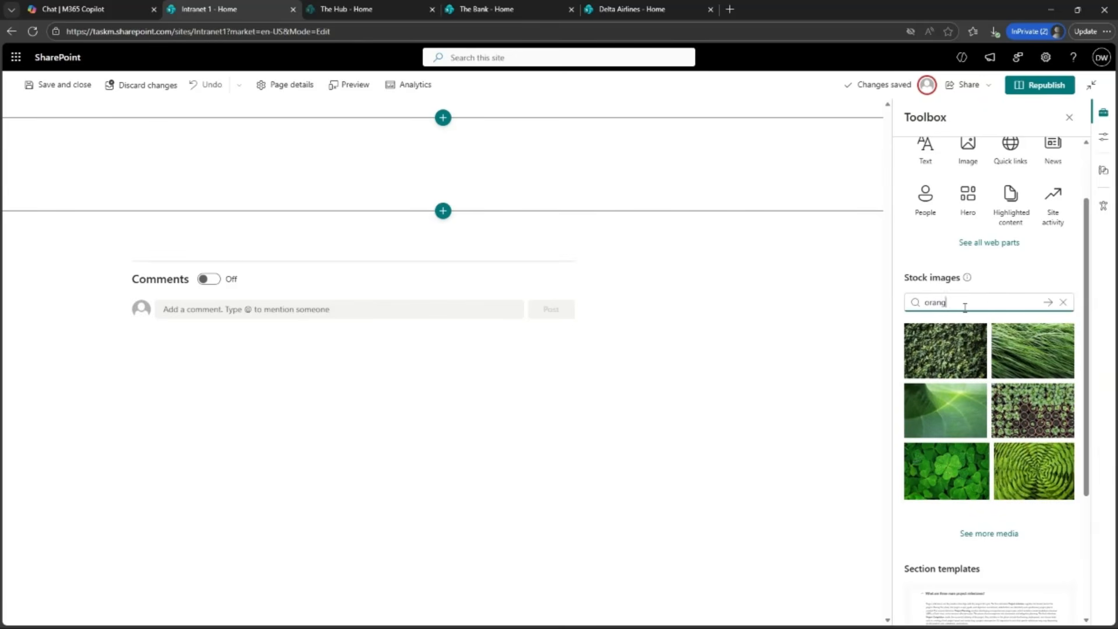
text(e)
double_click(964, 307)
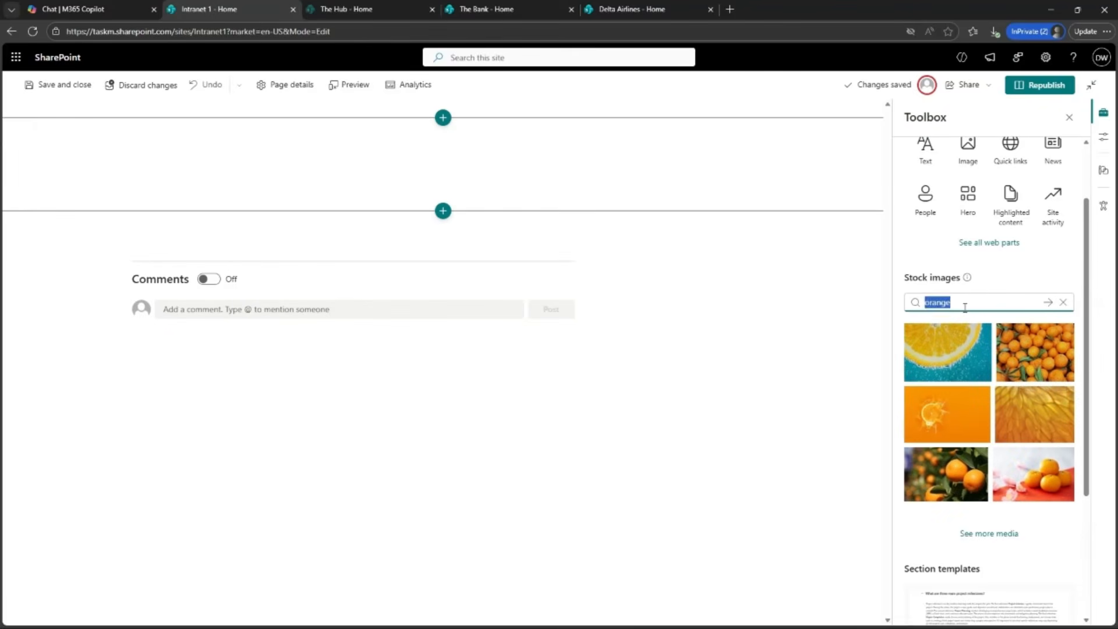
text(office)
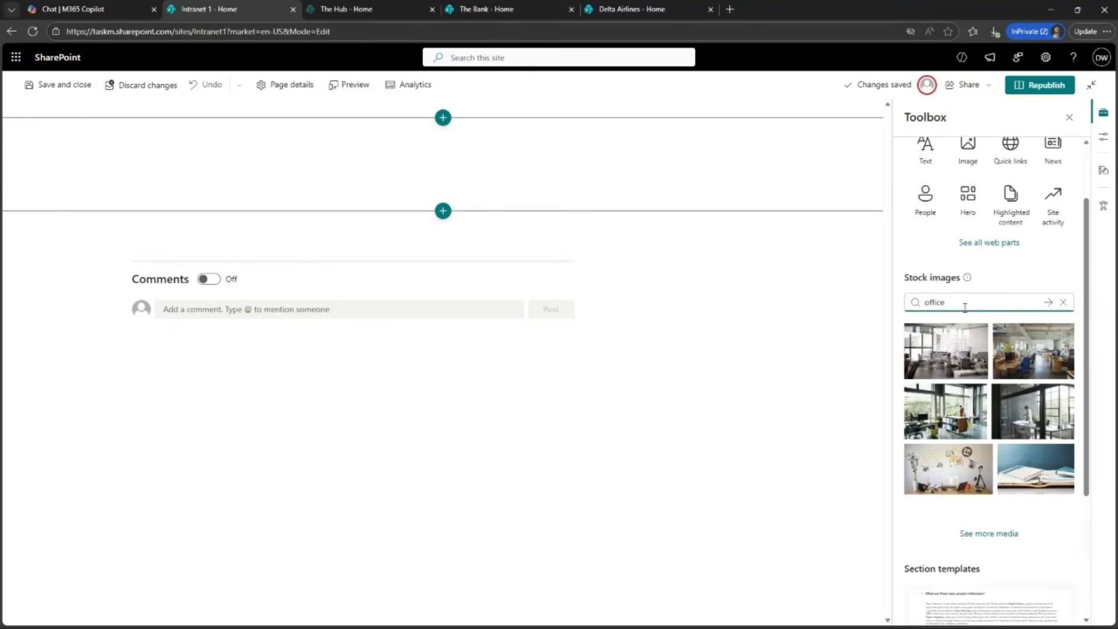
Step: Add the Elevate! section template to the home page and move its smallest upper-left portrait closer to the large blue-background portrait
scroll(965, 307, down, 3)
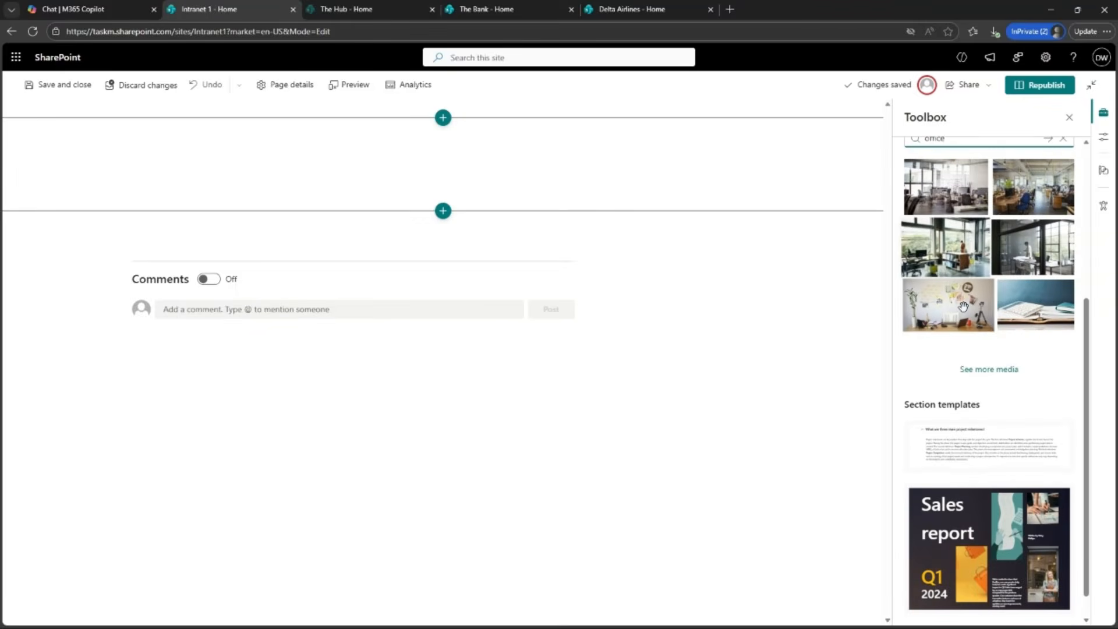
scroll(964, 306, down, 1)
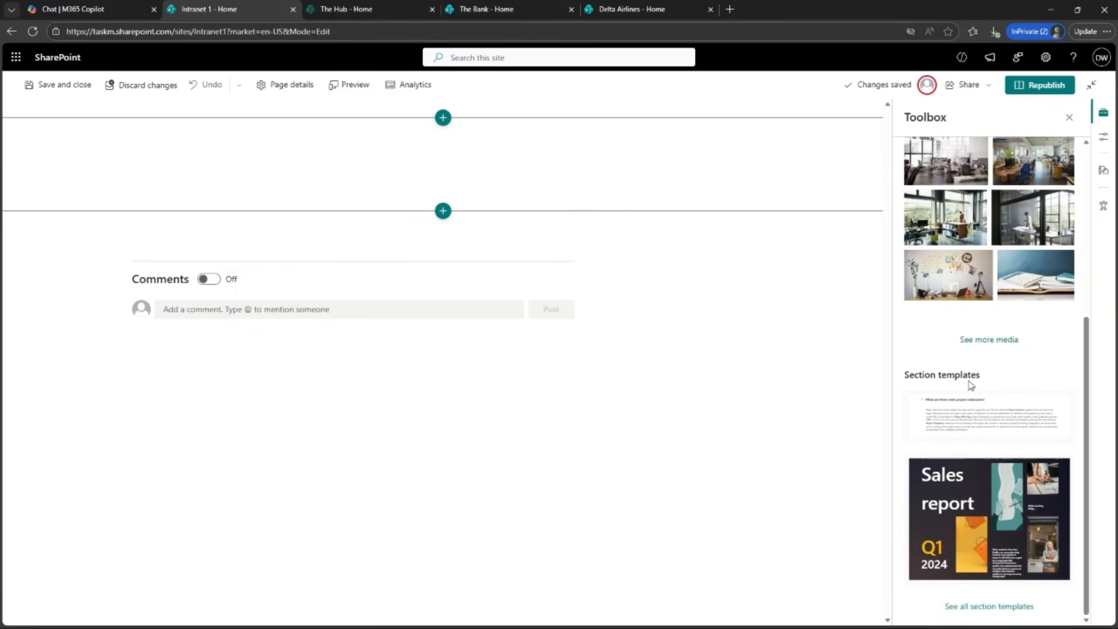
click(1006, 607)
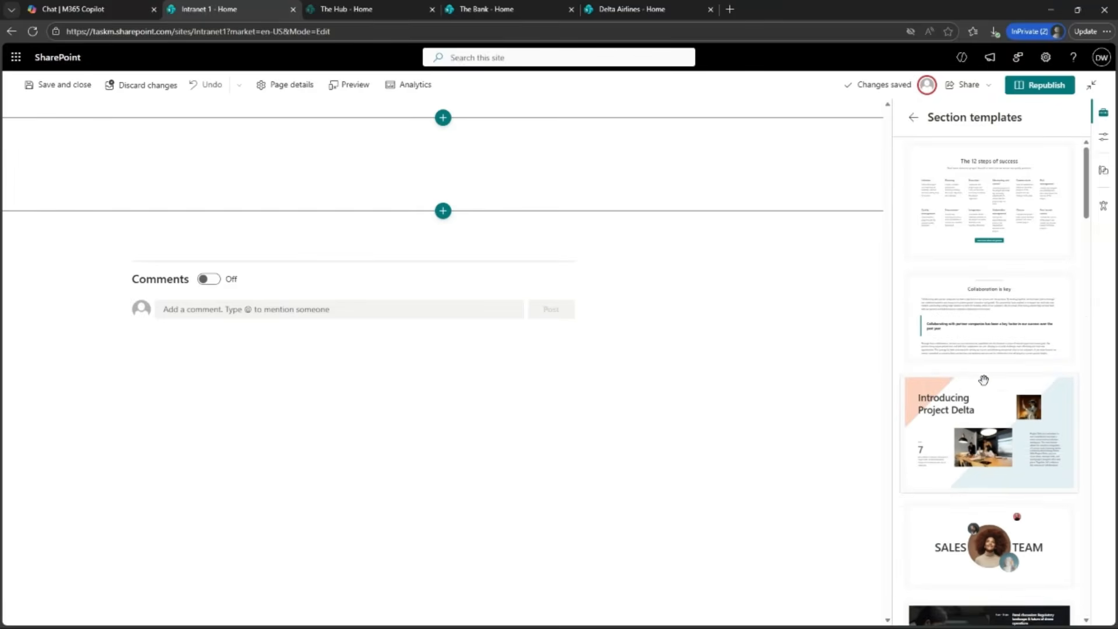
scroll(984, 379, down, 1)
scroll(983, 380, down, 5)
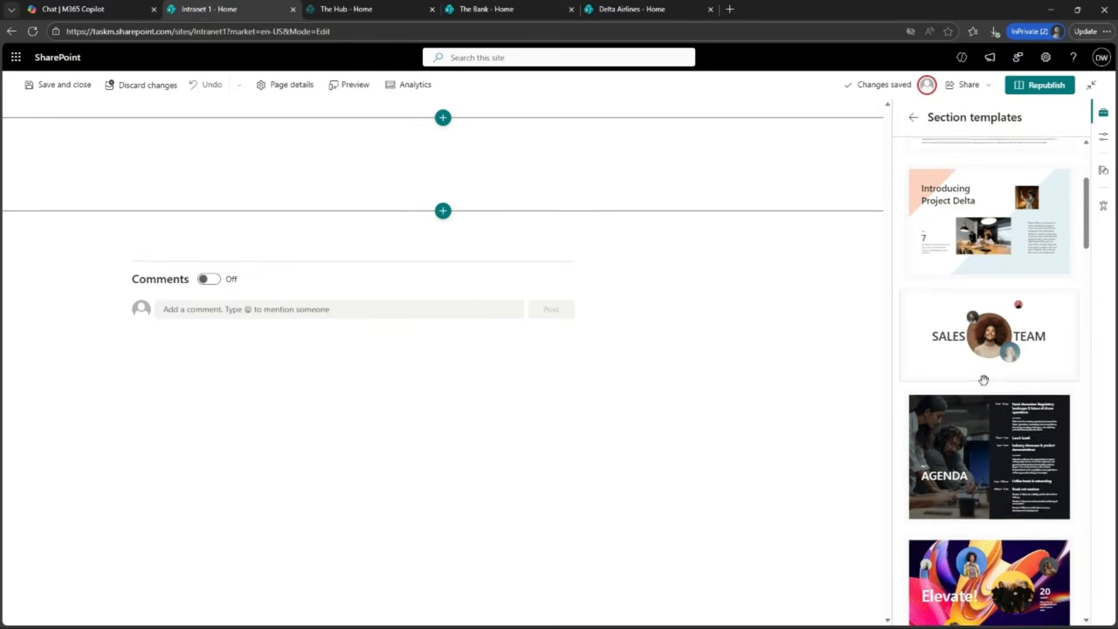
scroll(983, 380, down, 3)
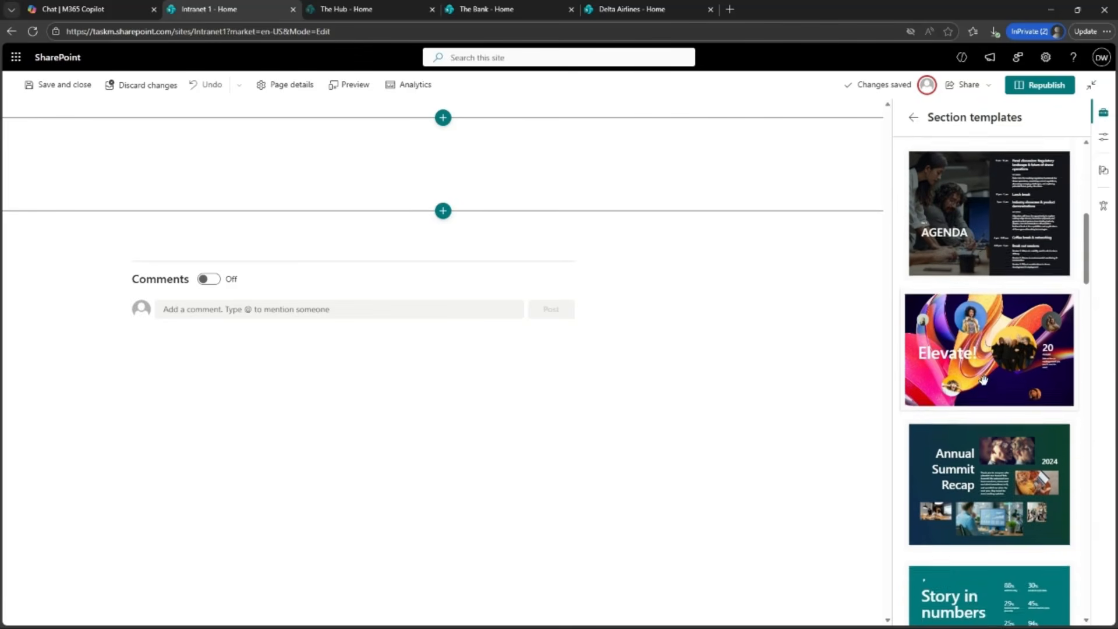
click(982, 342)
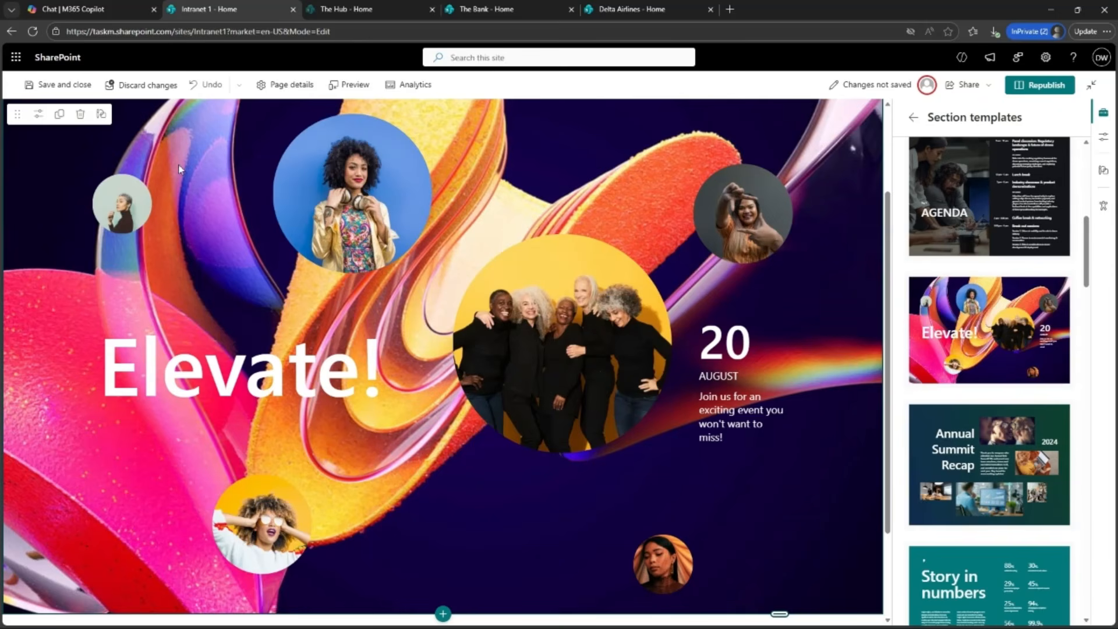
click(137, 198)
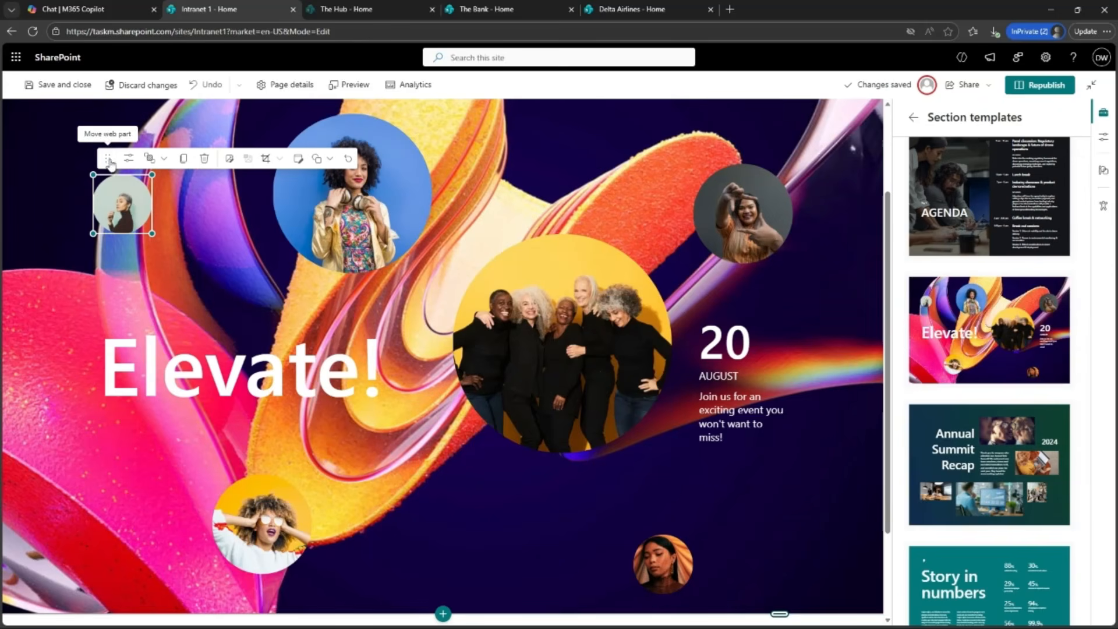
drag(110, 163, 180, 164)
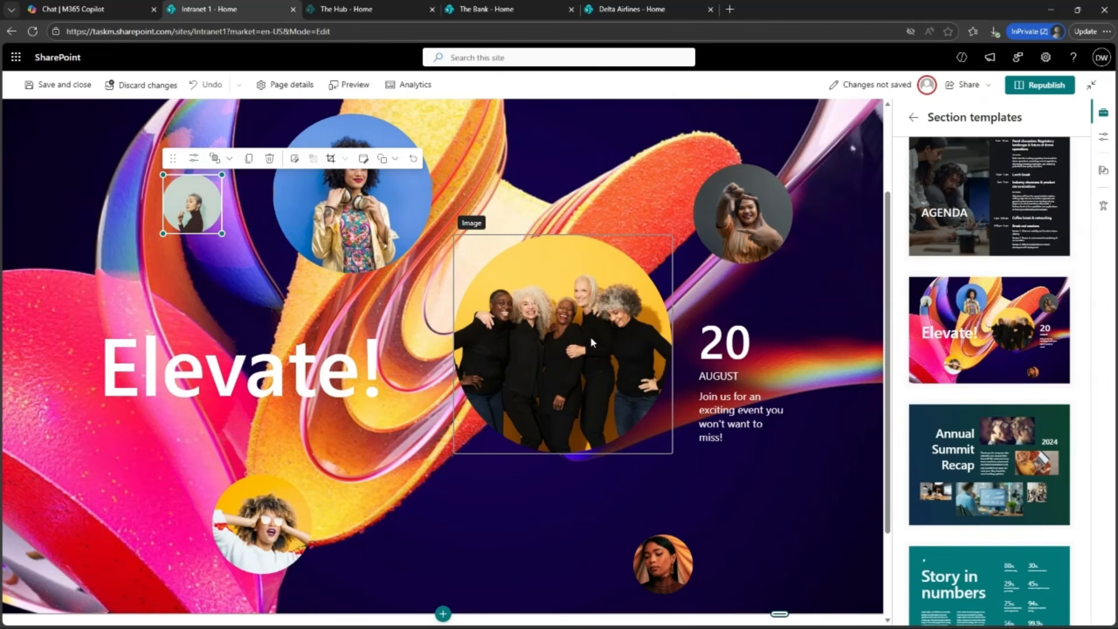
Step: Add a two-column section below the Elevate! section and insert a News web part in its first column
scroll(592, 342, down, 2)
scroll(592, 342, down, 3)
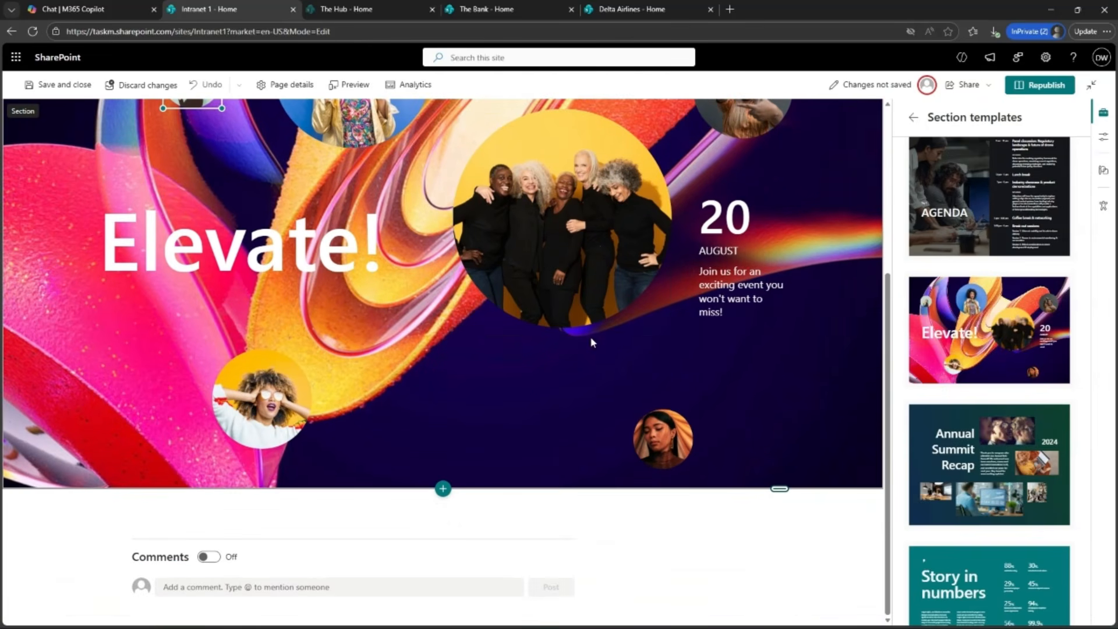
click(442, 488)
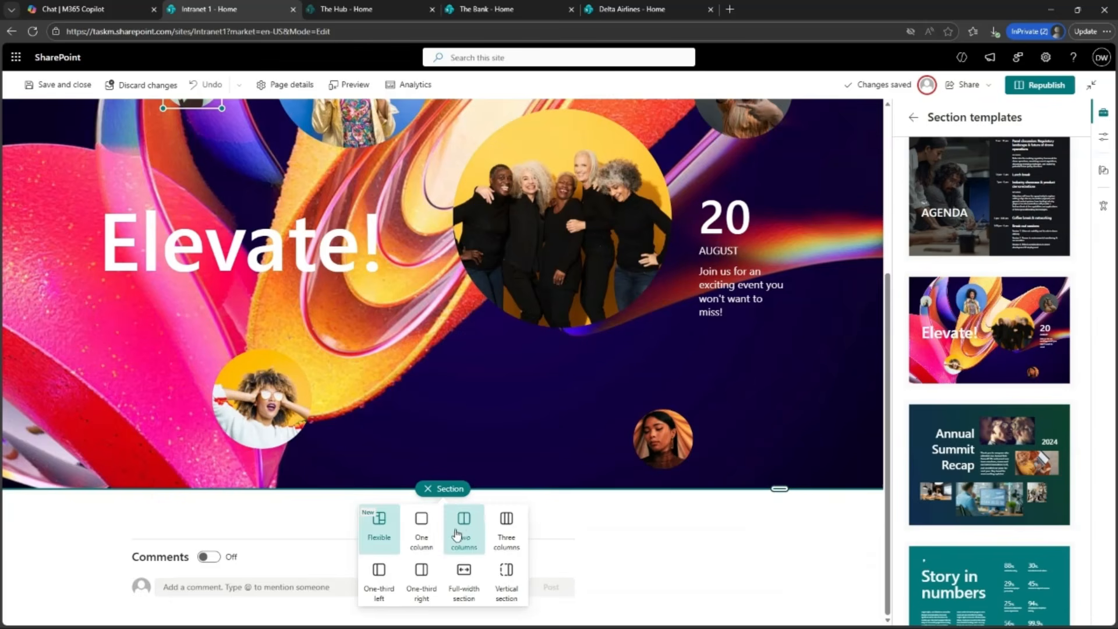
click(472, 534)
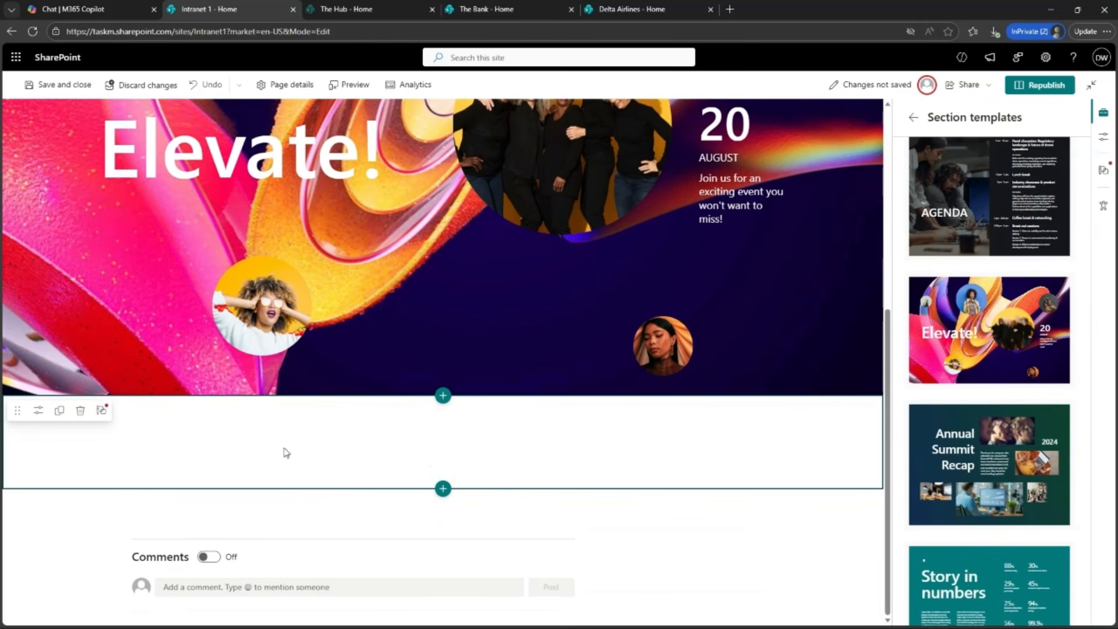
click(263, 414)
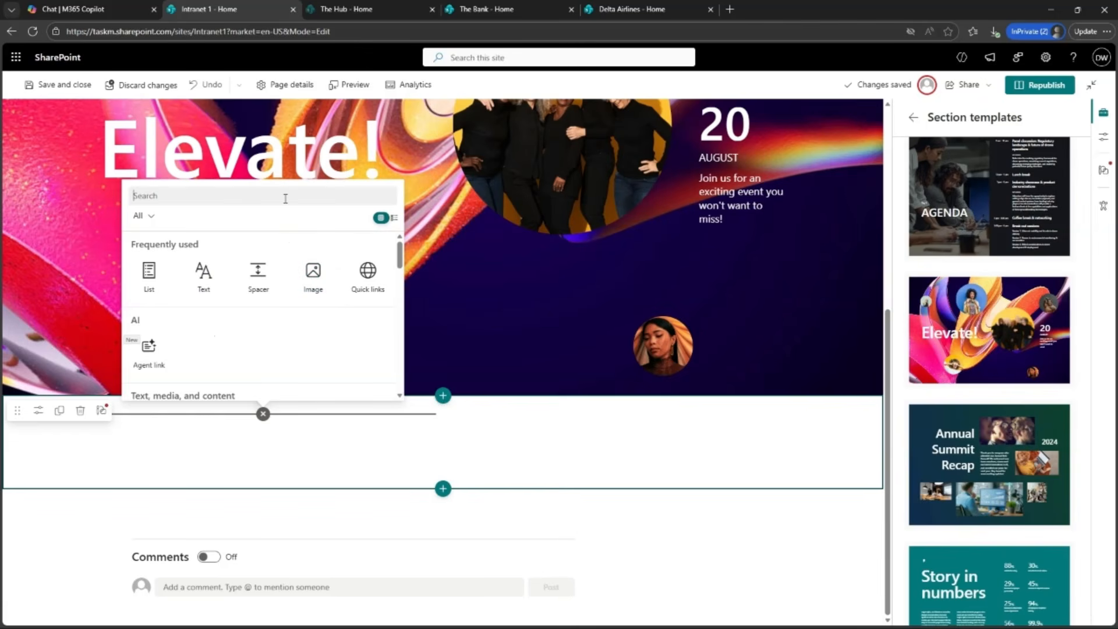
text(r)
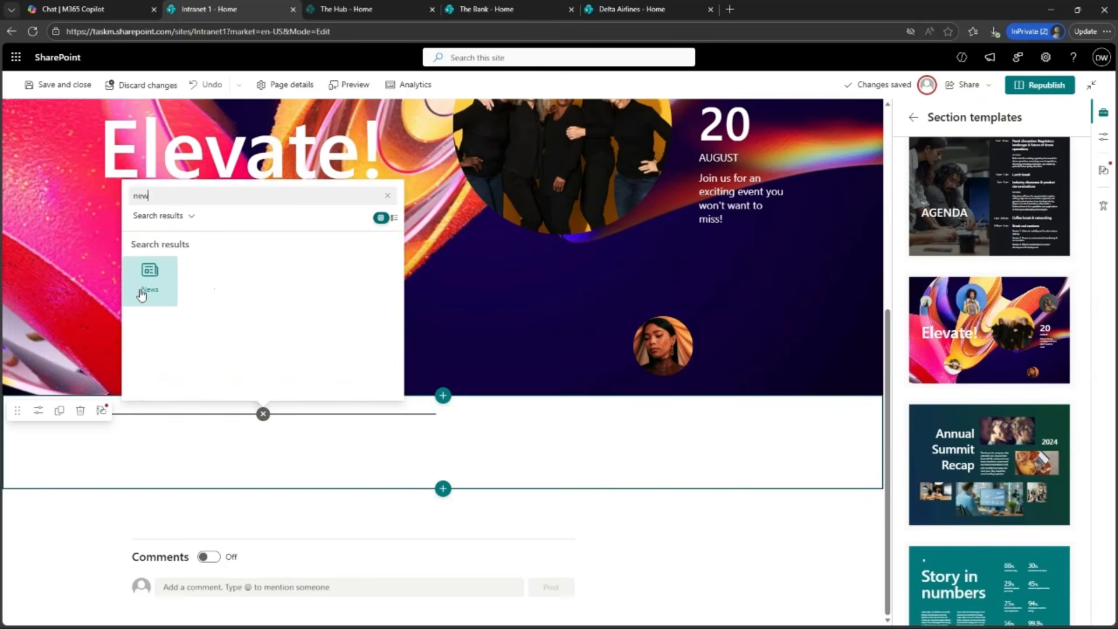
click(149, 274)
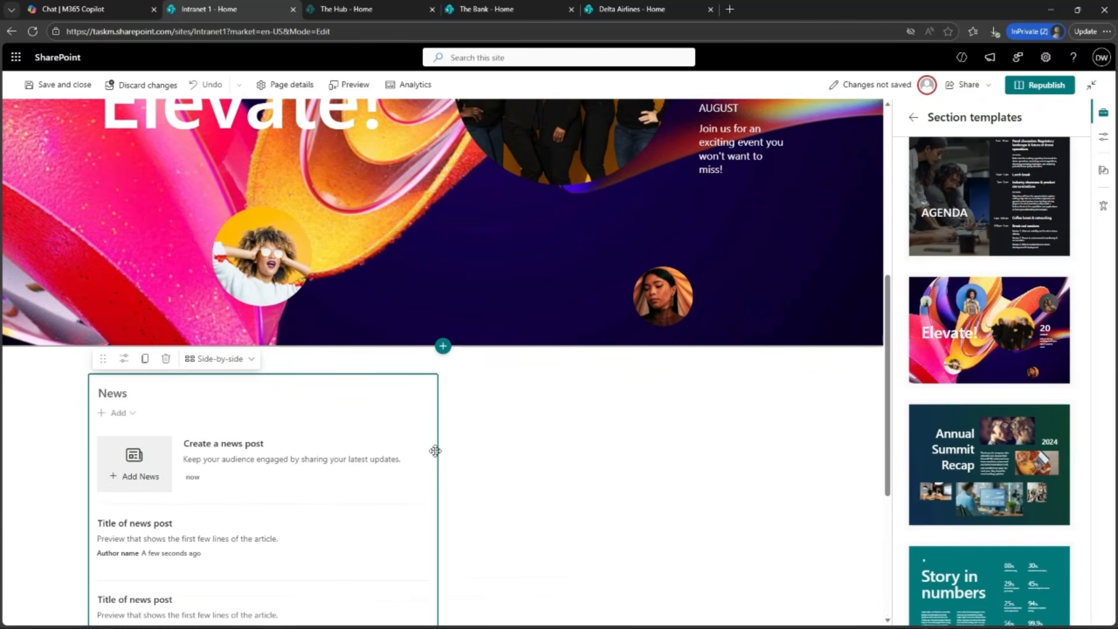
Step: Look over the News web part and delete it from the two-column section
scroll(503, 425, down, 1)
scroll(500, 417, down, 1)
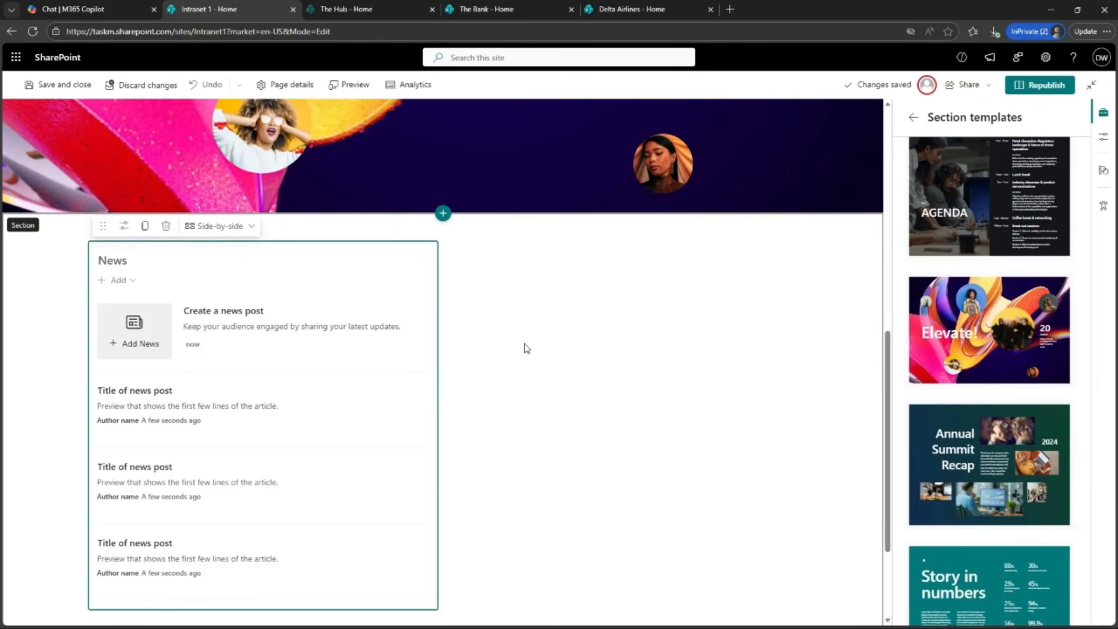
scroll(515, 336, down, 1)
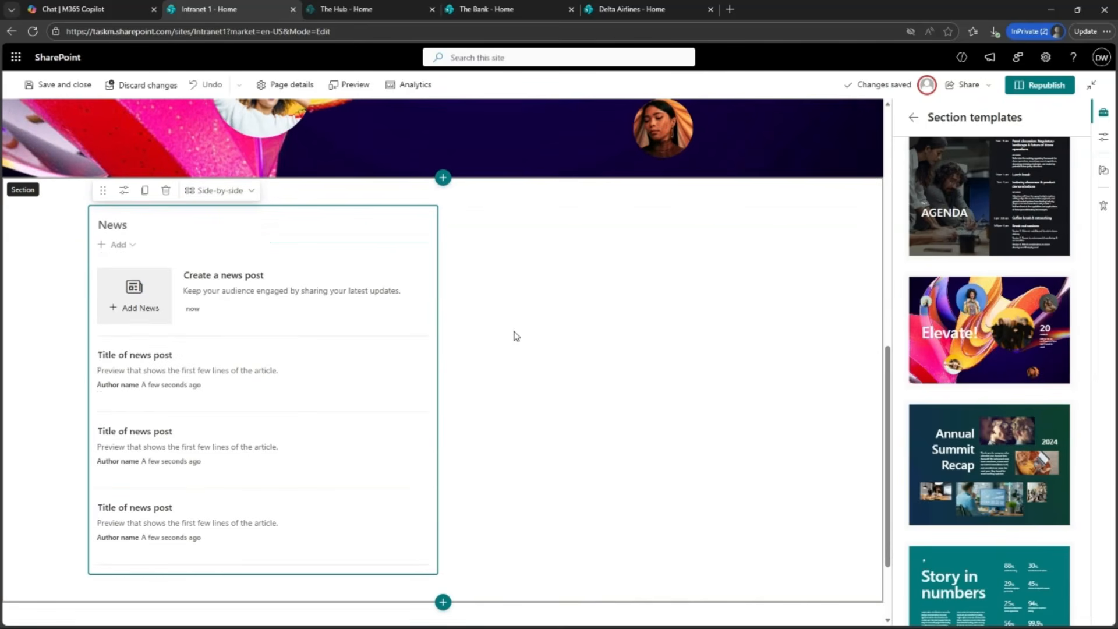
scroll(514, 336, up, 1)
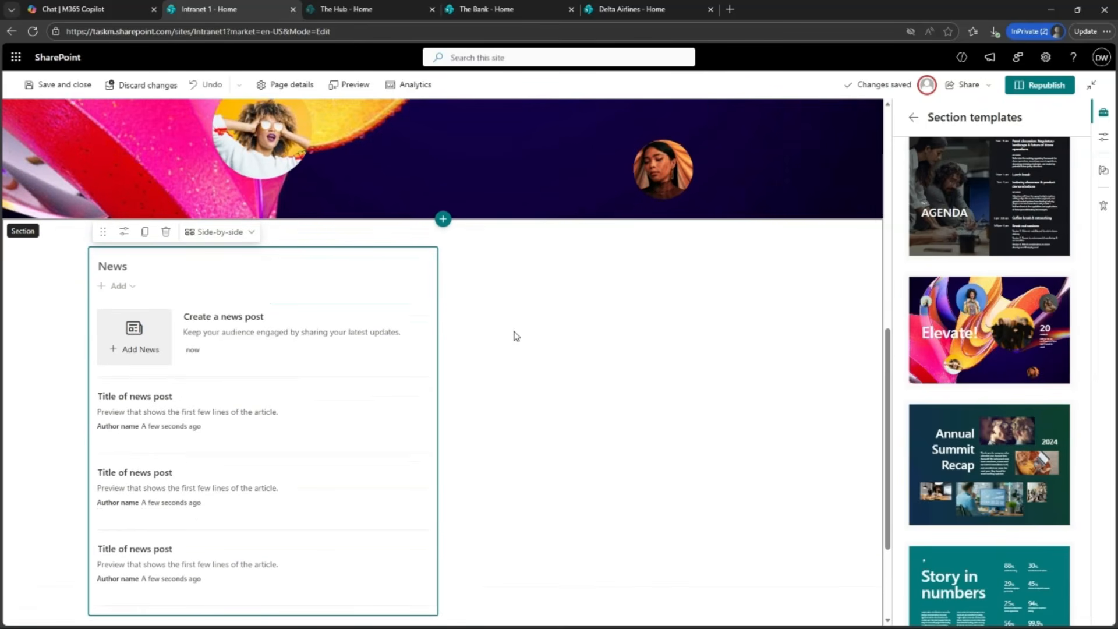
click(166, 235)
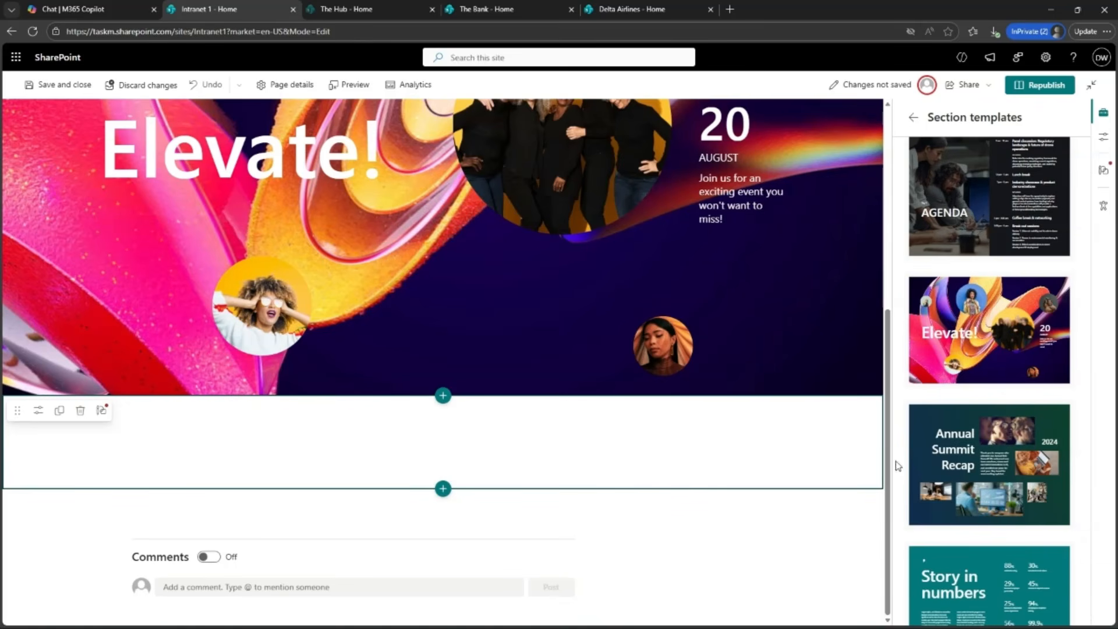
Step: Browse the section templates and add the Sales report template to the home page
scroll(1027, 412, down, 2)
scroll(1028, 411, down, 1)
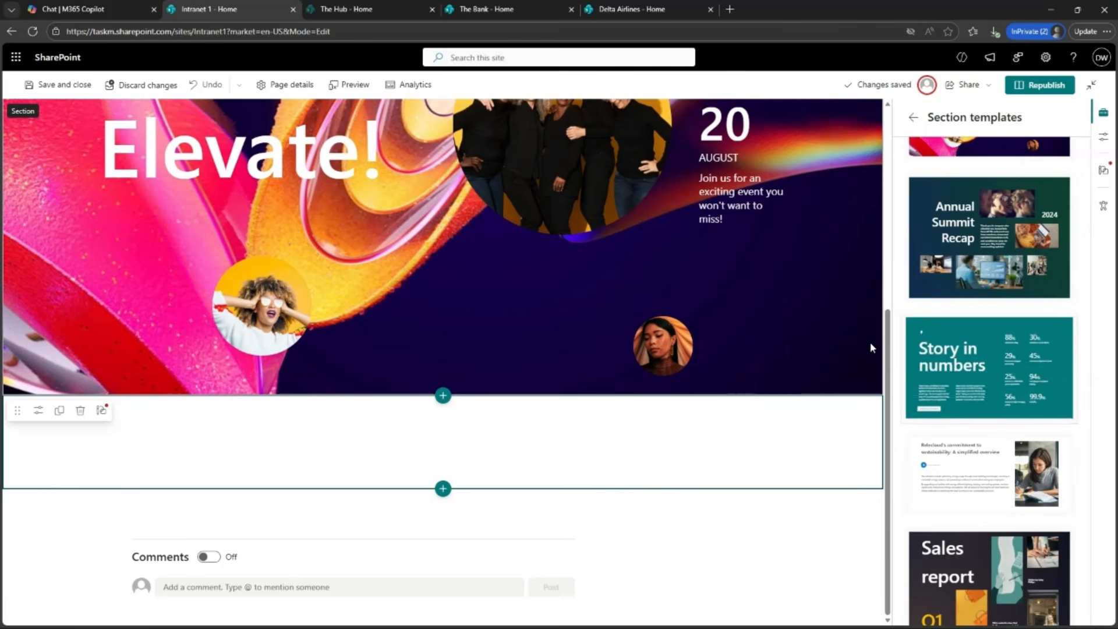
scroll(771, 227, up, 3)
scroll(771, 227, up, 3)
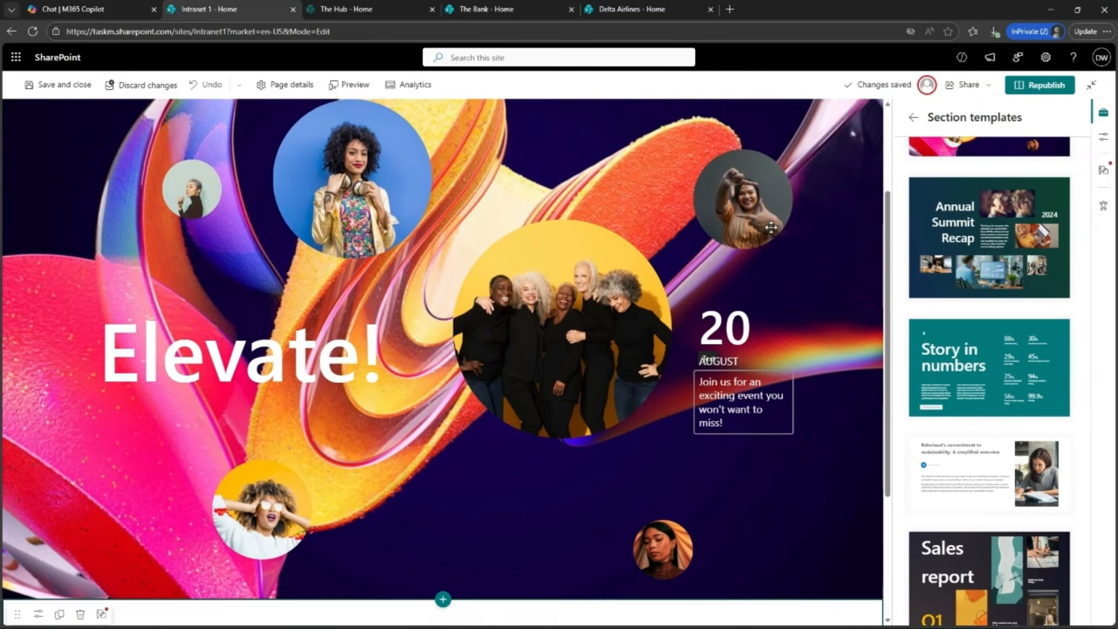
scroll(944, 294, down, 1)
scroll(944, 294, down, 3)
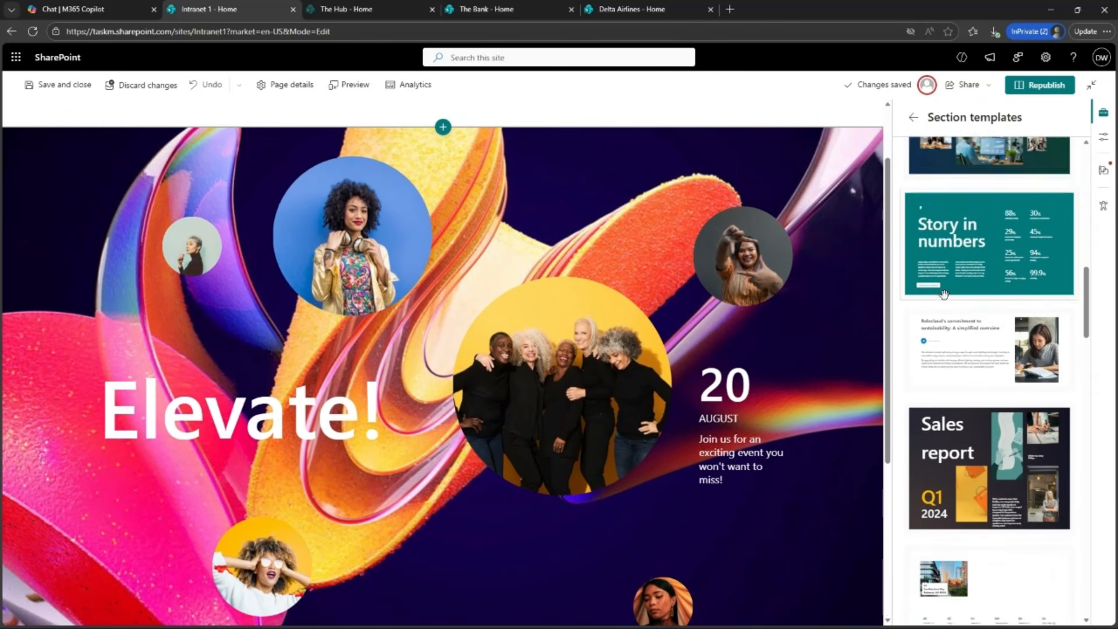
scroll(753, 369, down, 3)
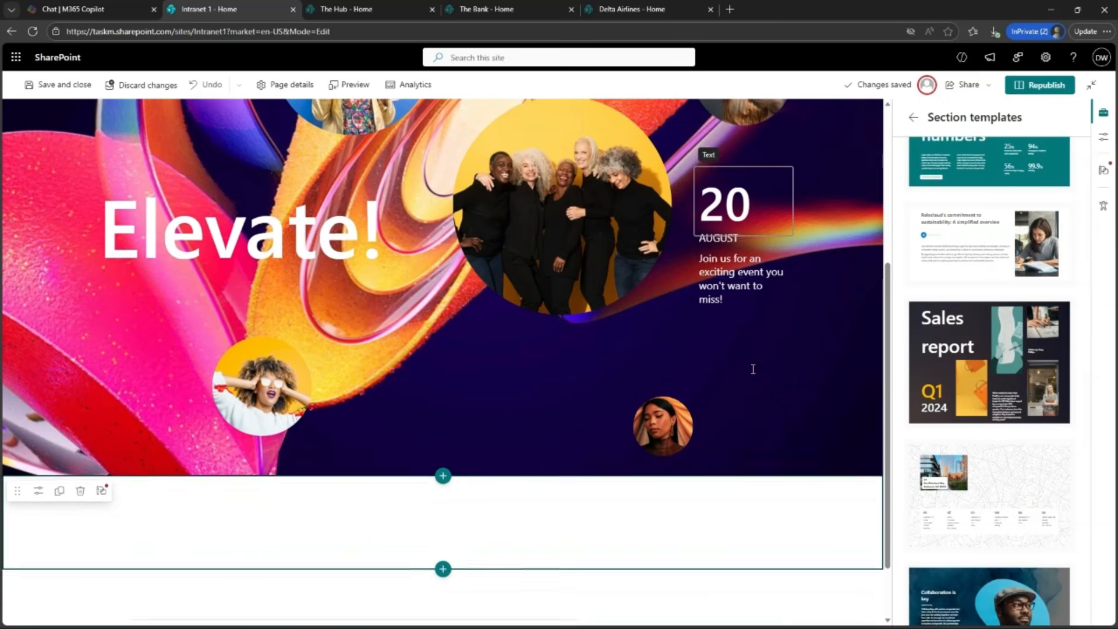
click(994, 330)
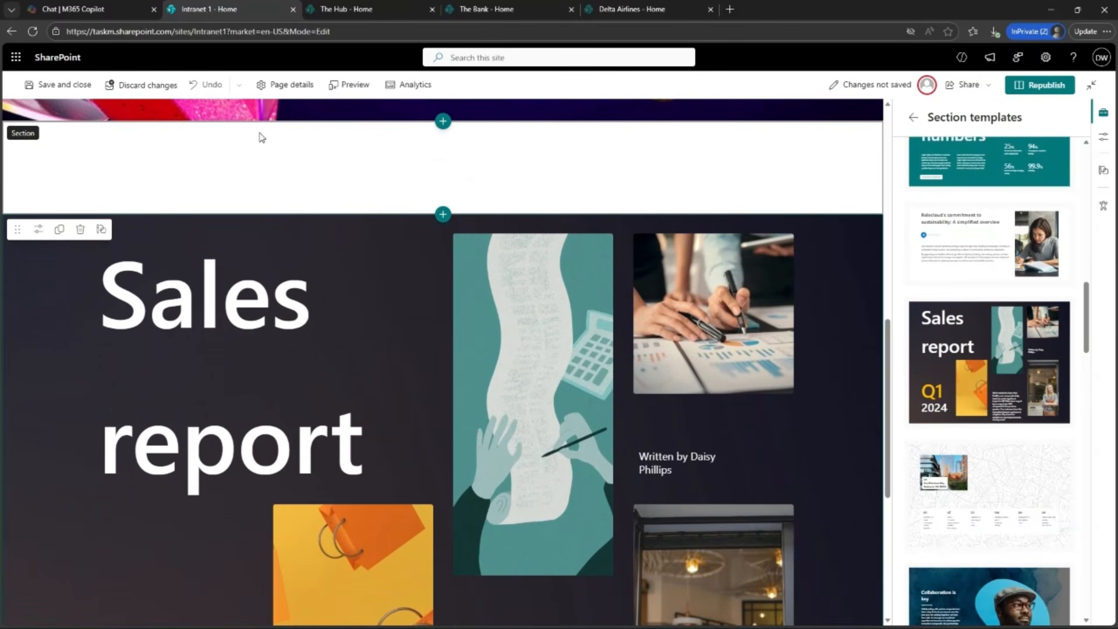
Step: Delete the empty two-column section between the Elevate! and Sales report sections
click(81, 136)
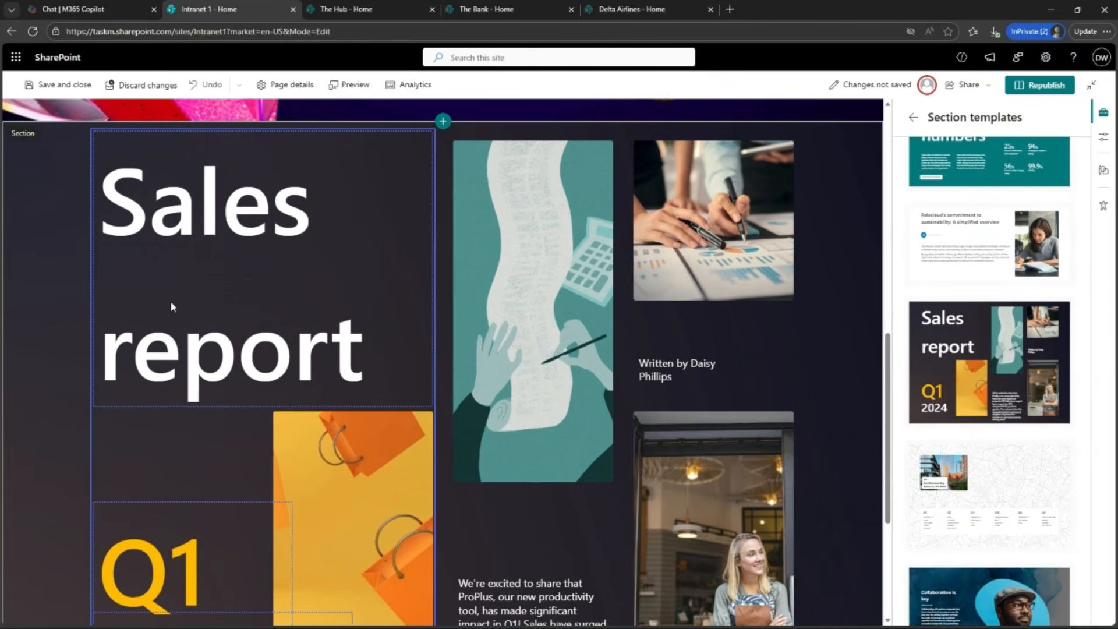
scroll(170, 307, down, 2)
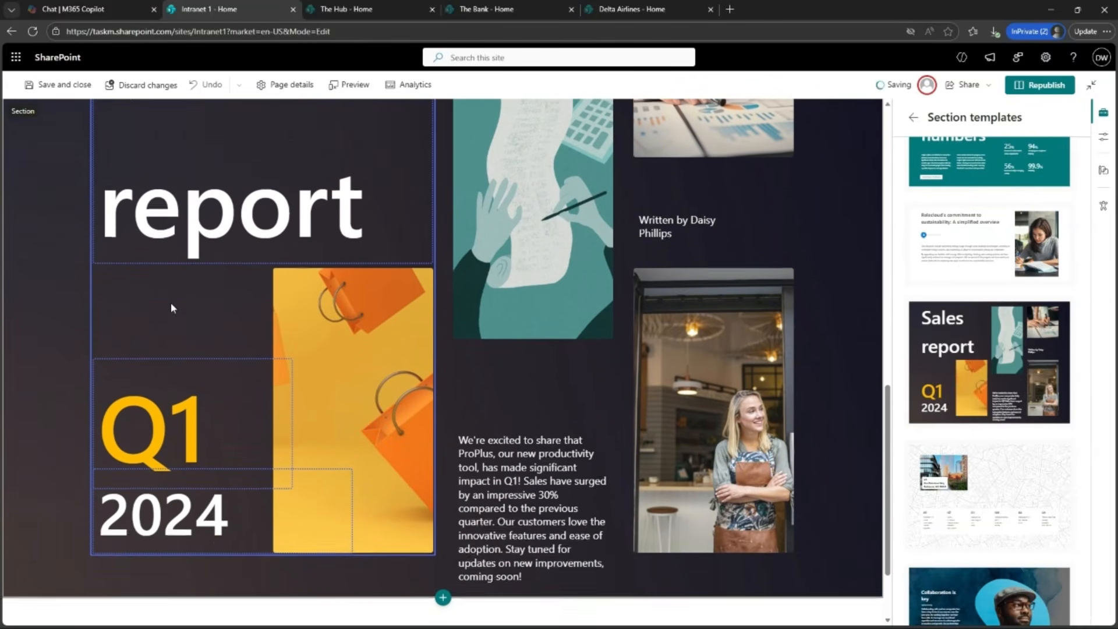
scroll(423, 431, down, 1)
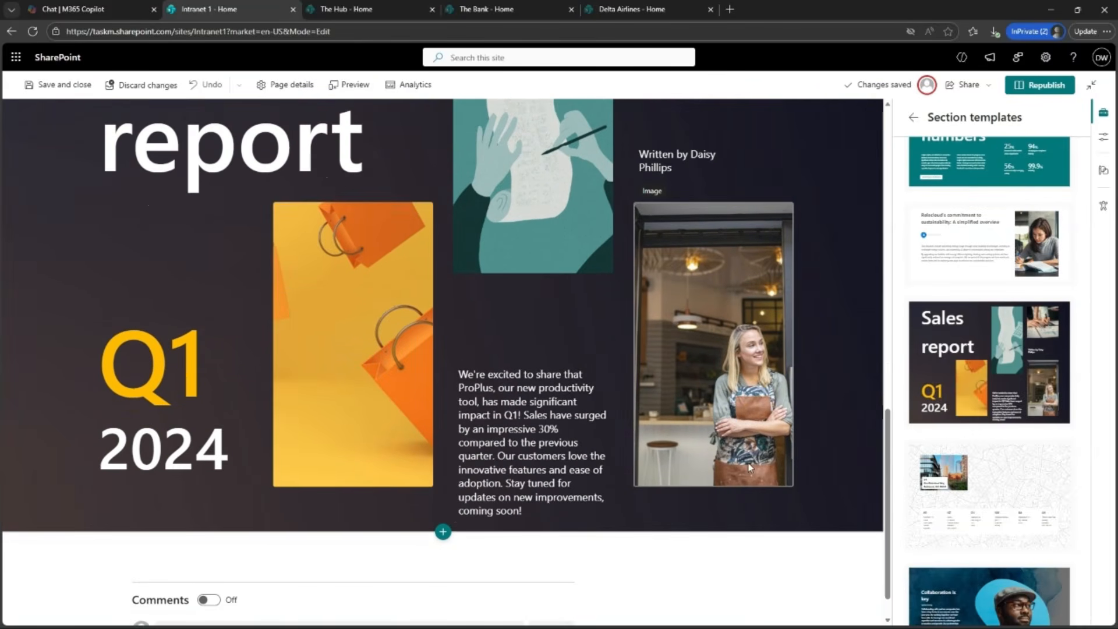
Step: Add the Collaboration is key section template below the Sales report and insert CEO before Updated today in its text
scroll(1062, 447, down, 5)
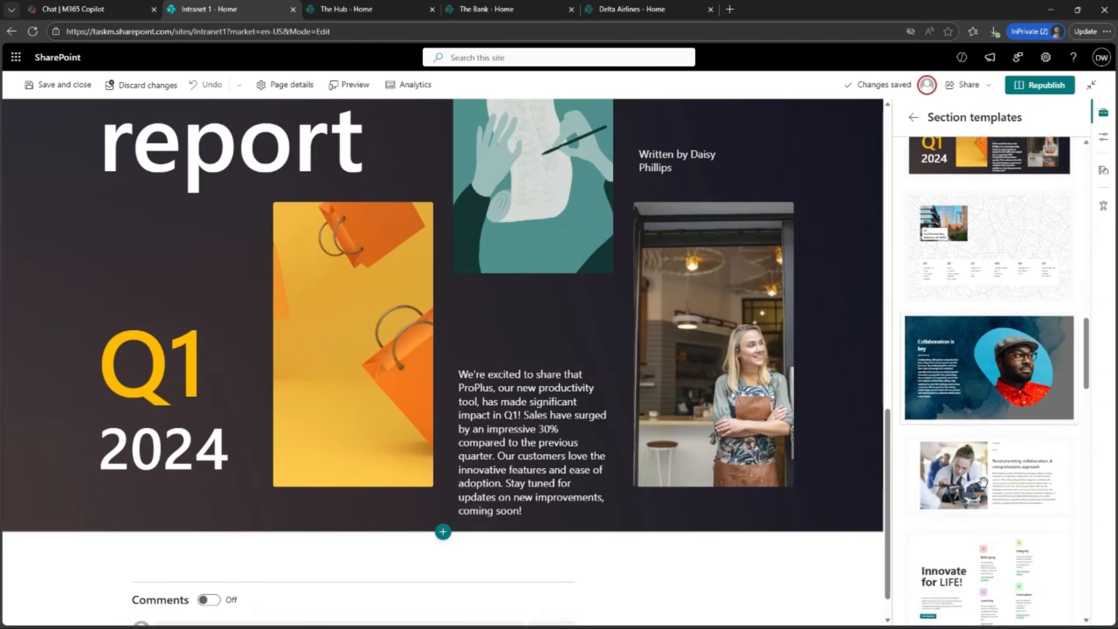
click(990, 312)
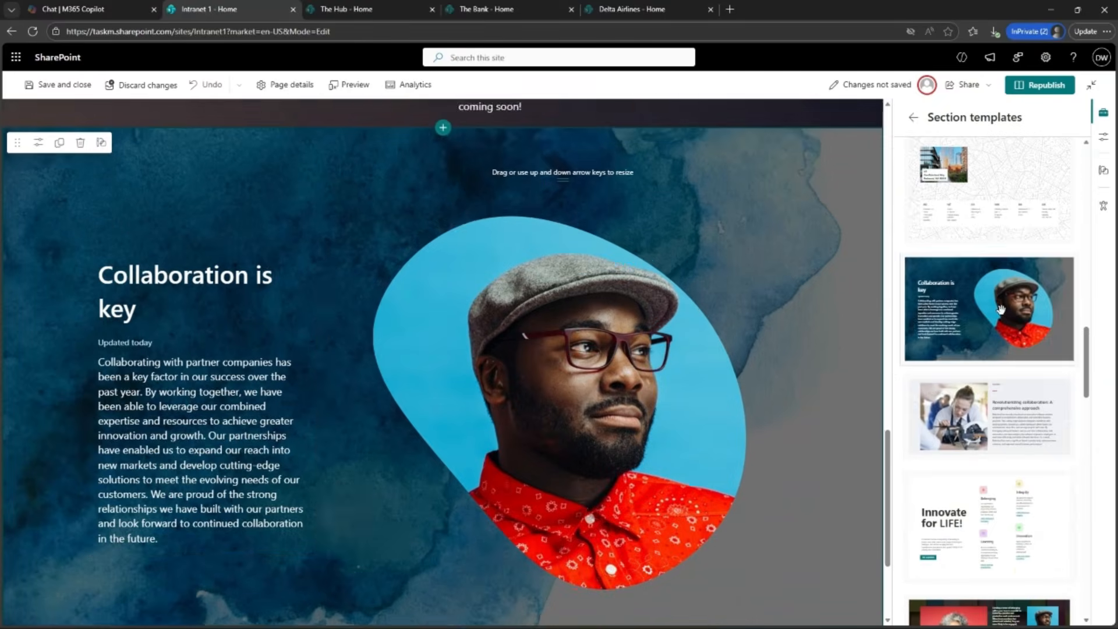
click(155, 312)
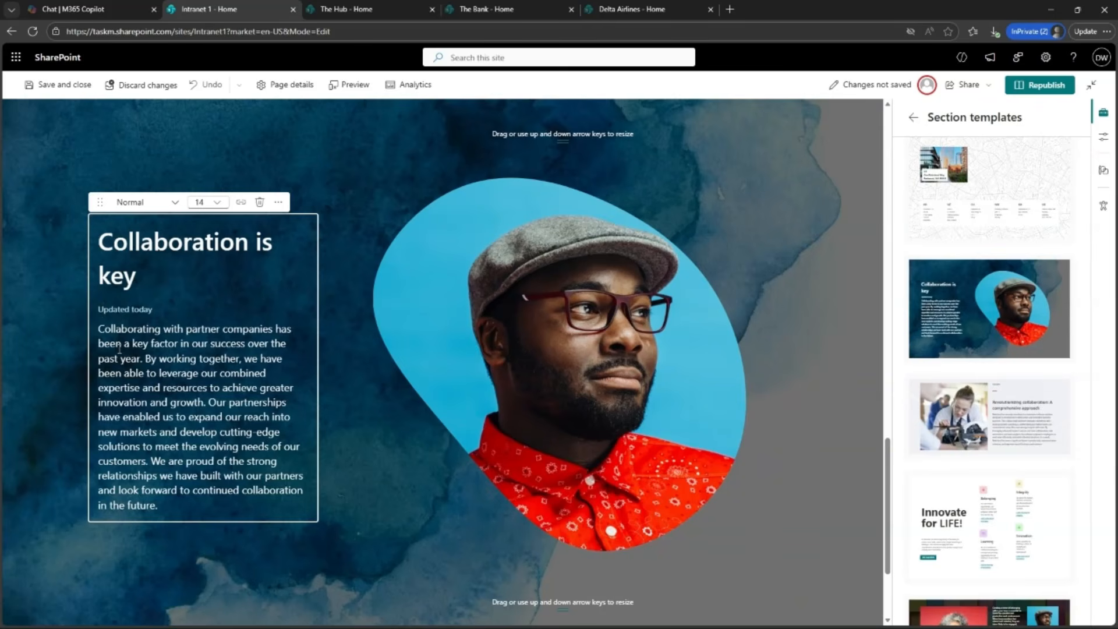
text(CEO)
click(63, 348)
scroll(428, 397, down, 2)
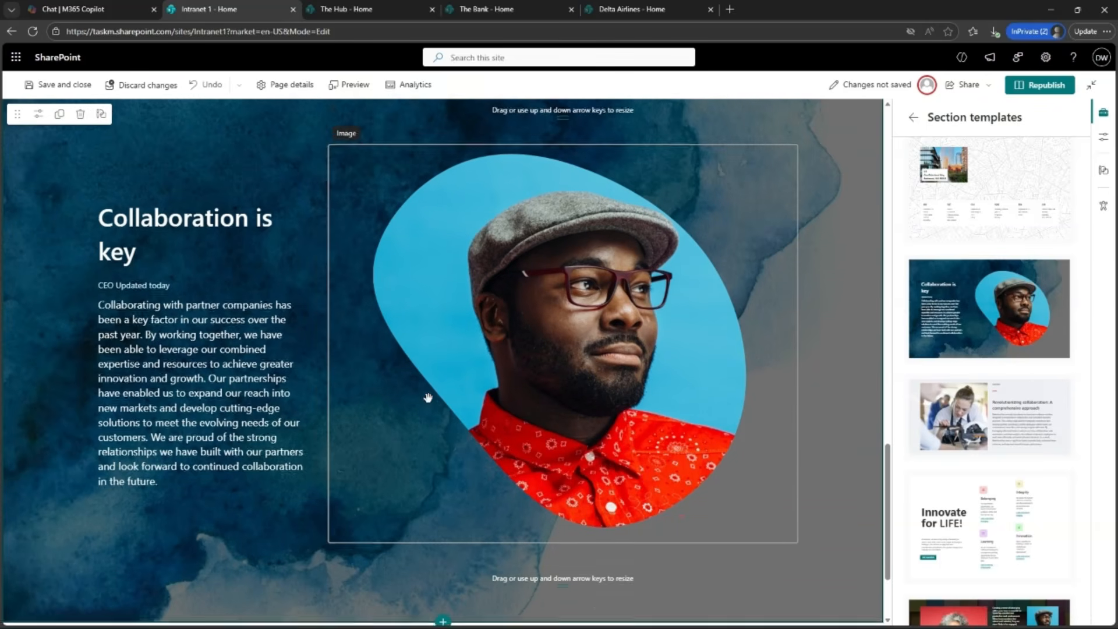
scroll(1009, 414, down, 2)
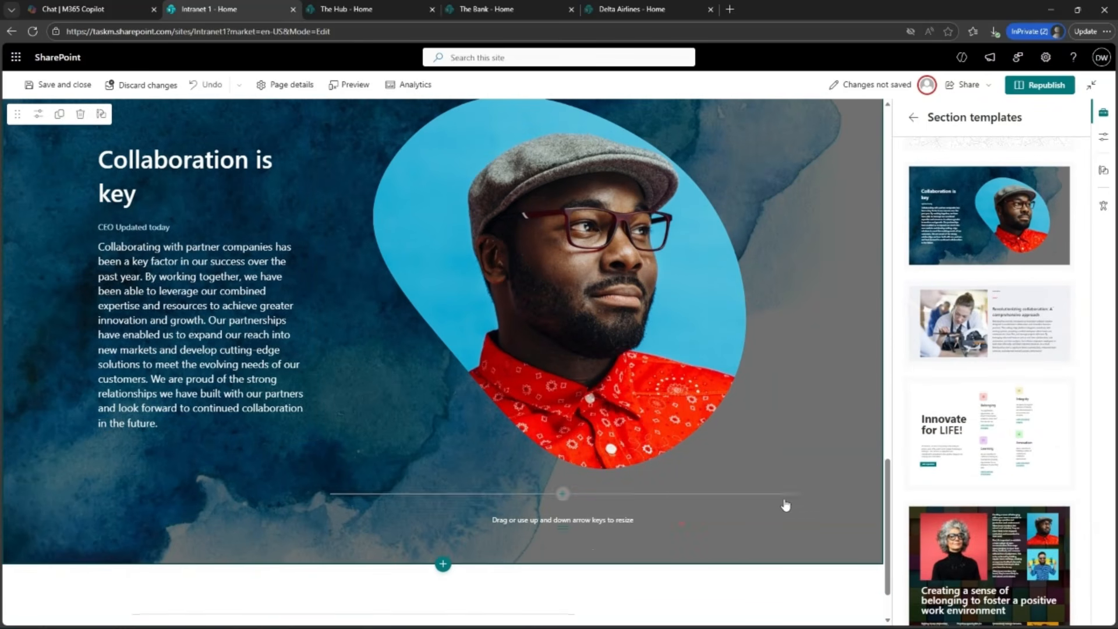
Step: Add the Innovate for LIFE! section template below the Collaboration is key section and look over its value cards
scroll(786, 506, down, 2)
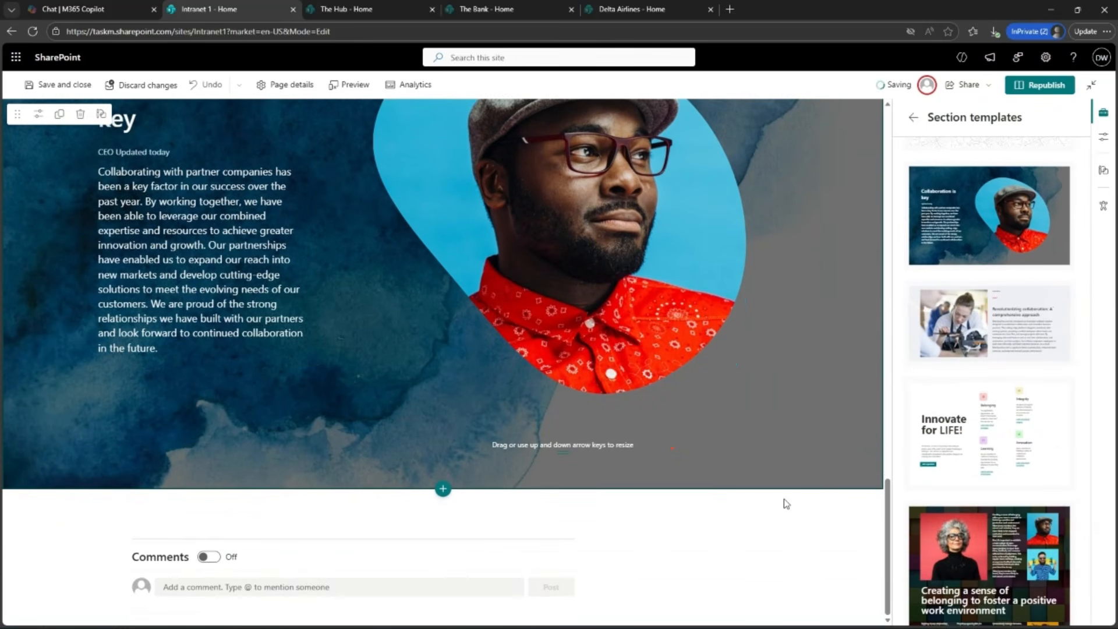
click(990, 453)
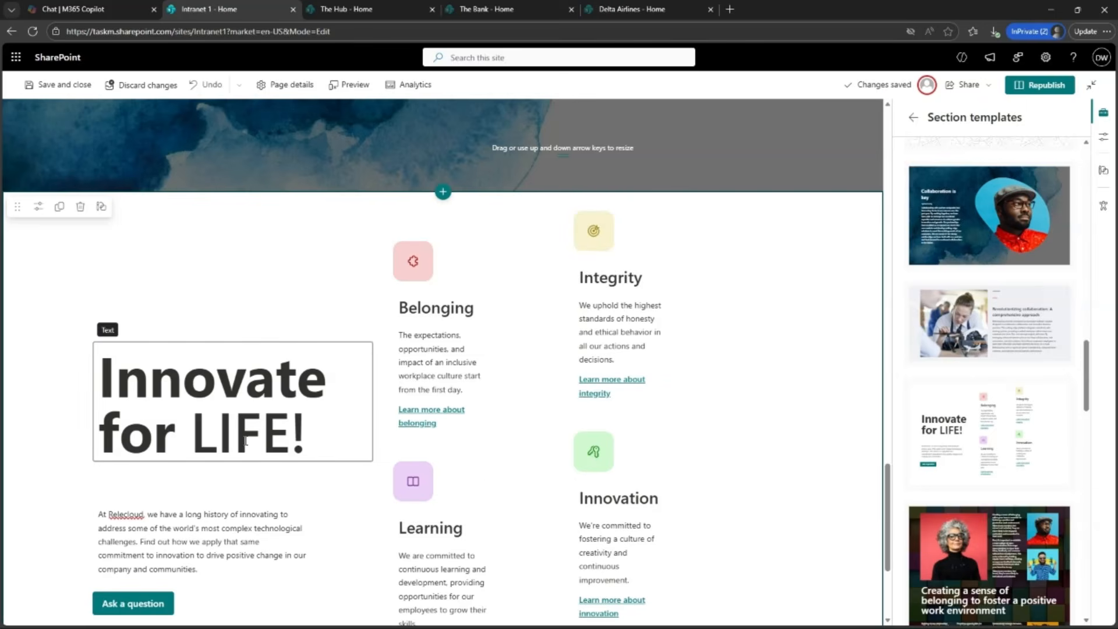
scroll(245, 441, down, 1)
click(471, 458)
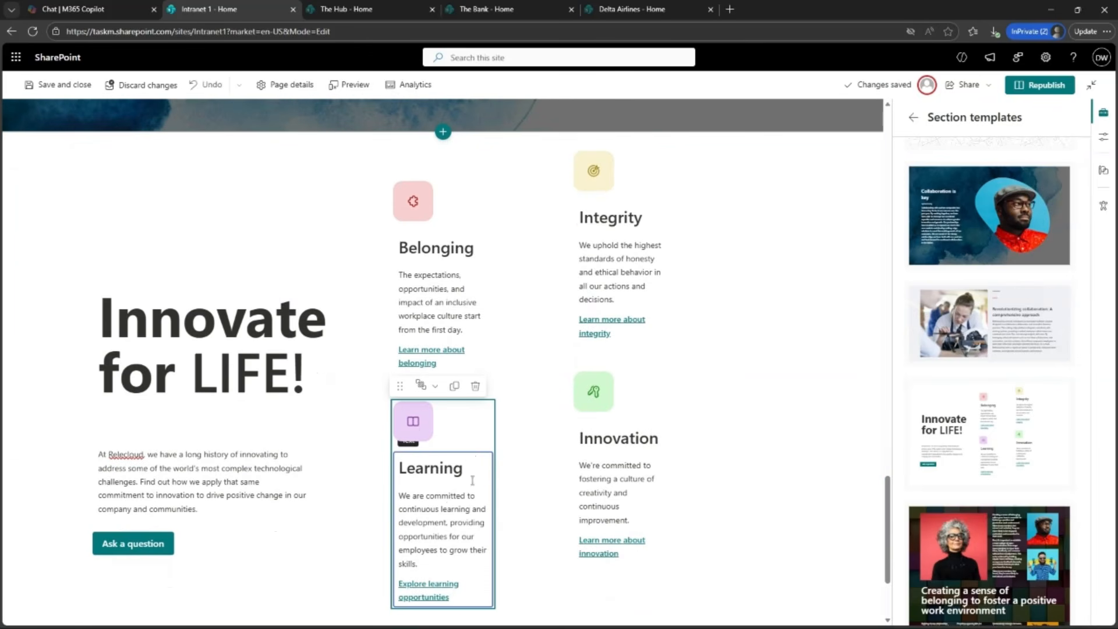
click(474, 476)
text(n)
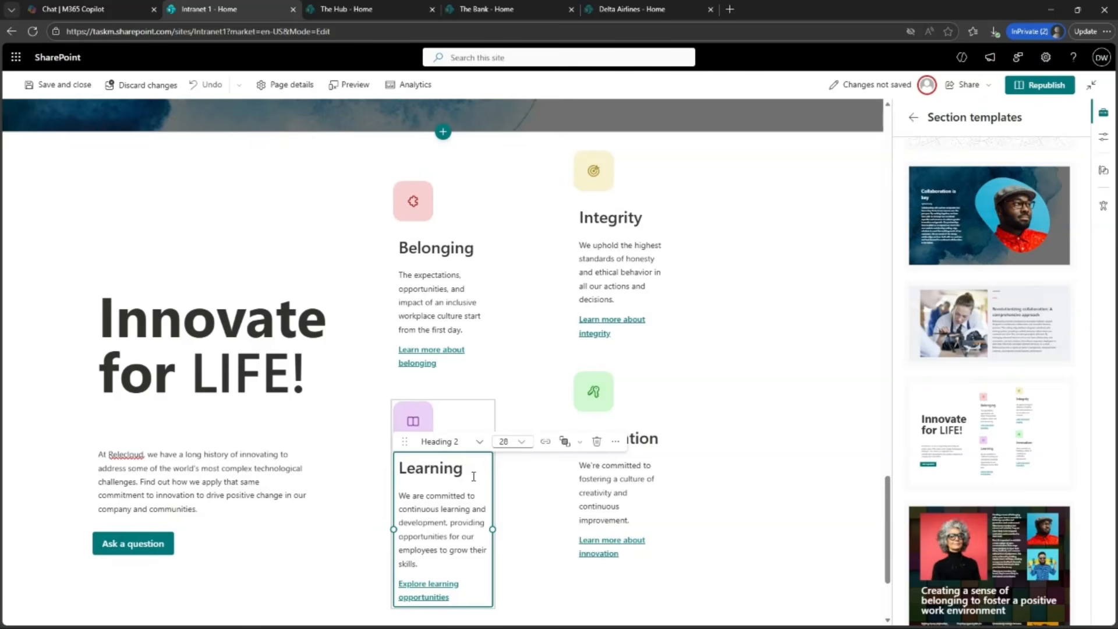
click(590, 401)
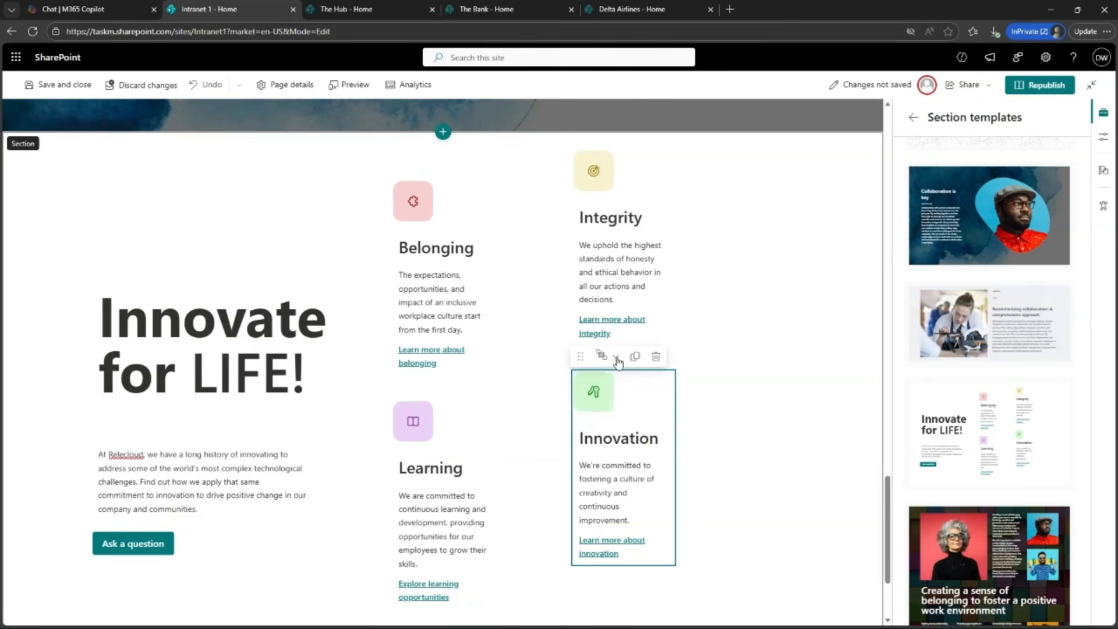
scroll(769, 453, down, 3)
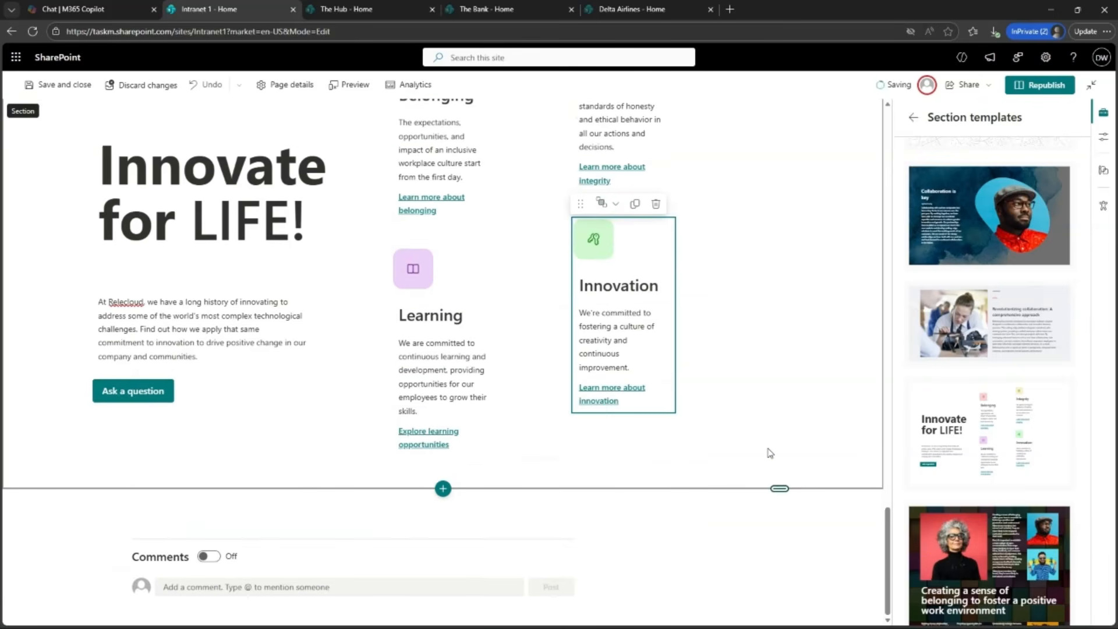
Step: Add the Creating a sense of belonging to foster a positive work environment section template below the Innovate for LIFE! section
scroll(995, 445, down, 3)
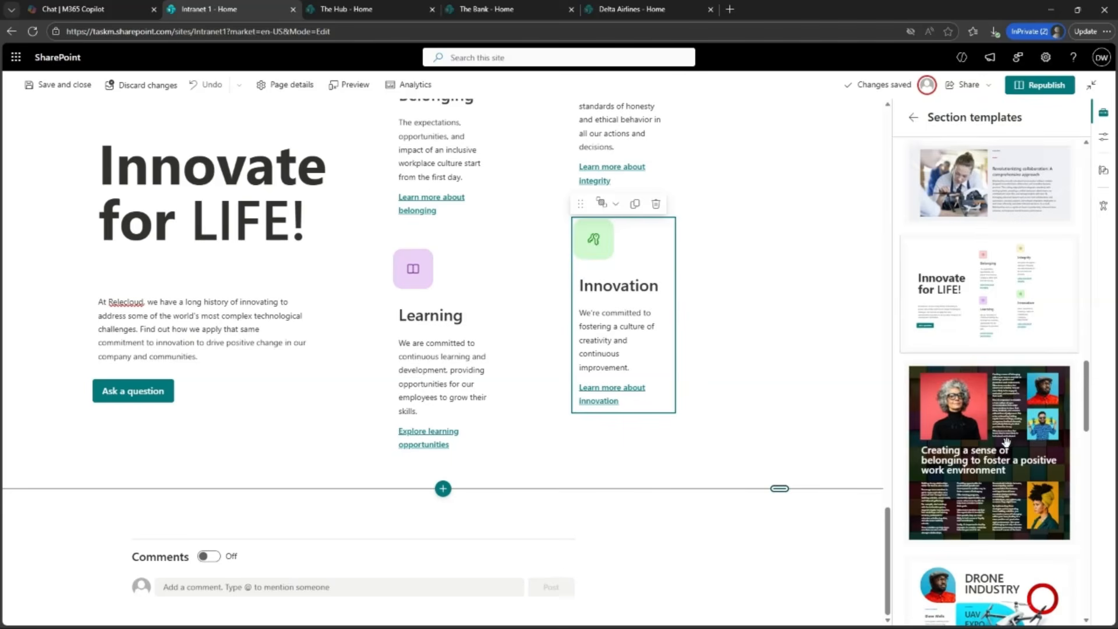
click(974, 464)
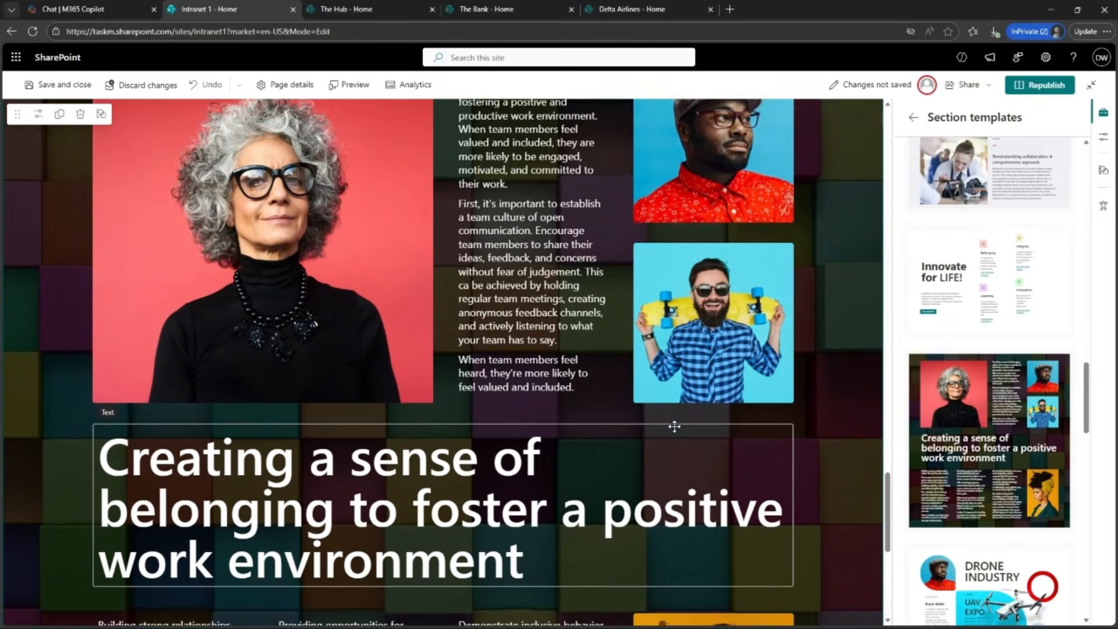
scroll(675, 426, down, 2)
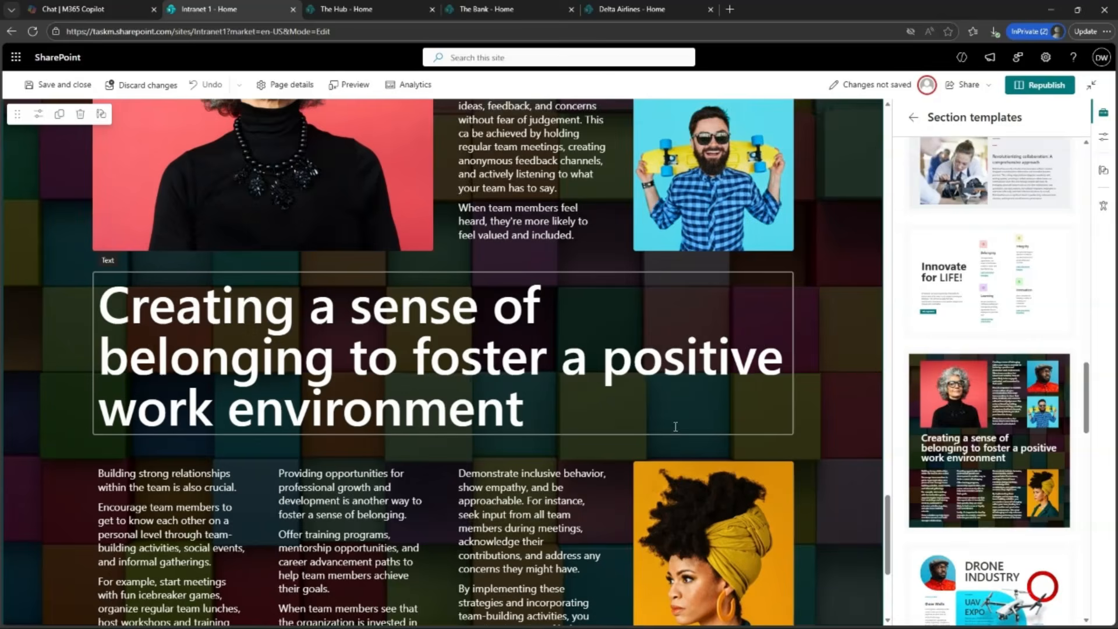
scroll(675, 426, down, 3)
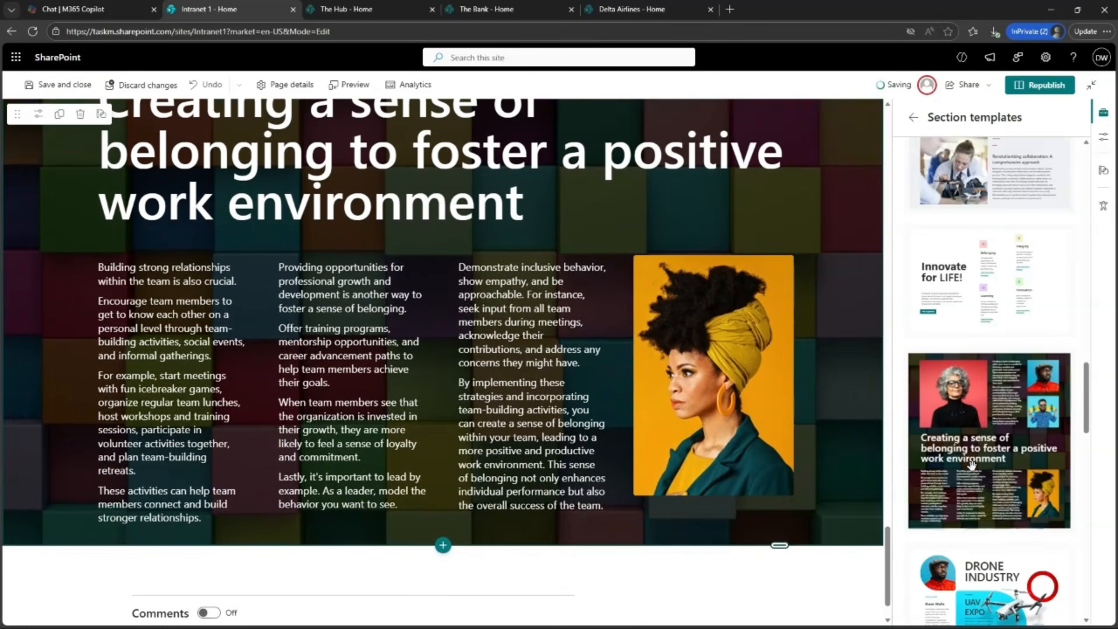
Step: Add the Drone Industry section template below the sense of belonging section
scroll(971, 464, down, 2)
scroll(977, 489, down, 1)
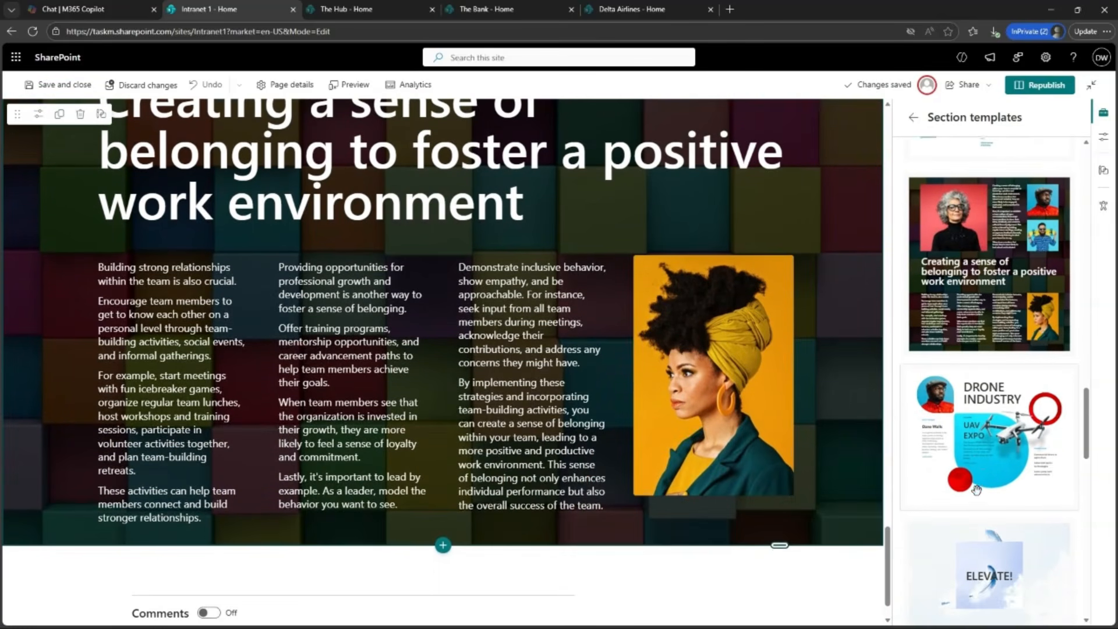
click(990, 423)
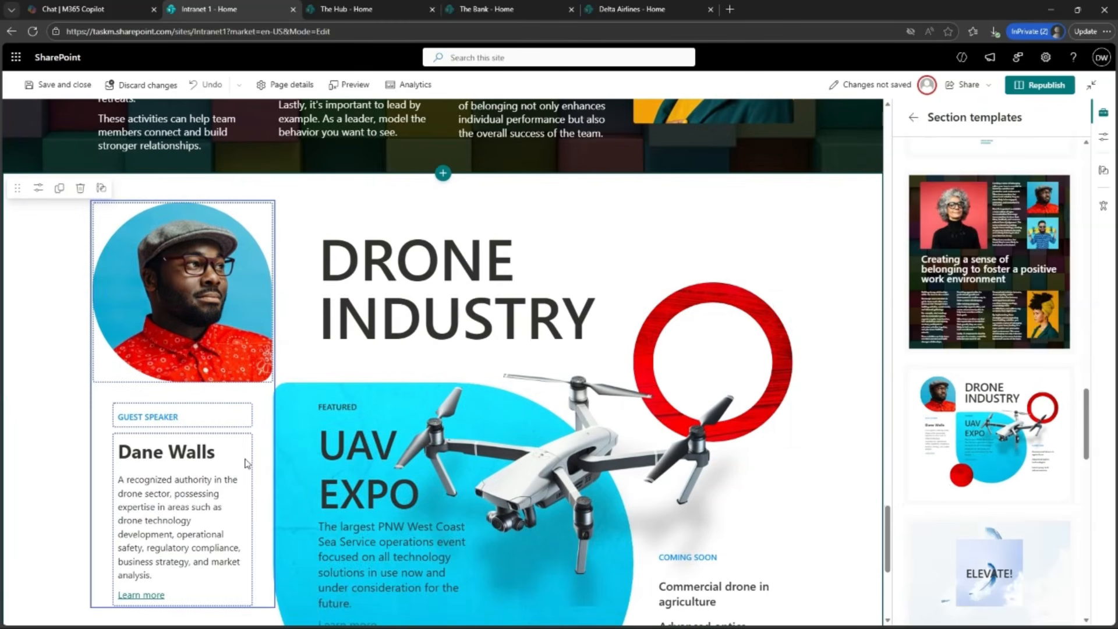
scroll(247, 463, down, 3)
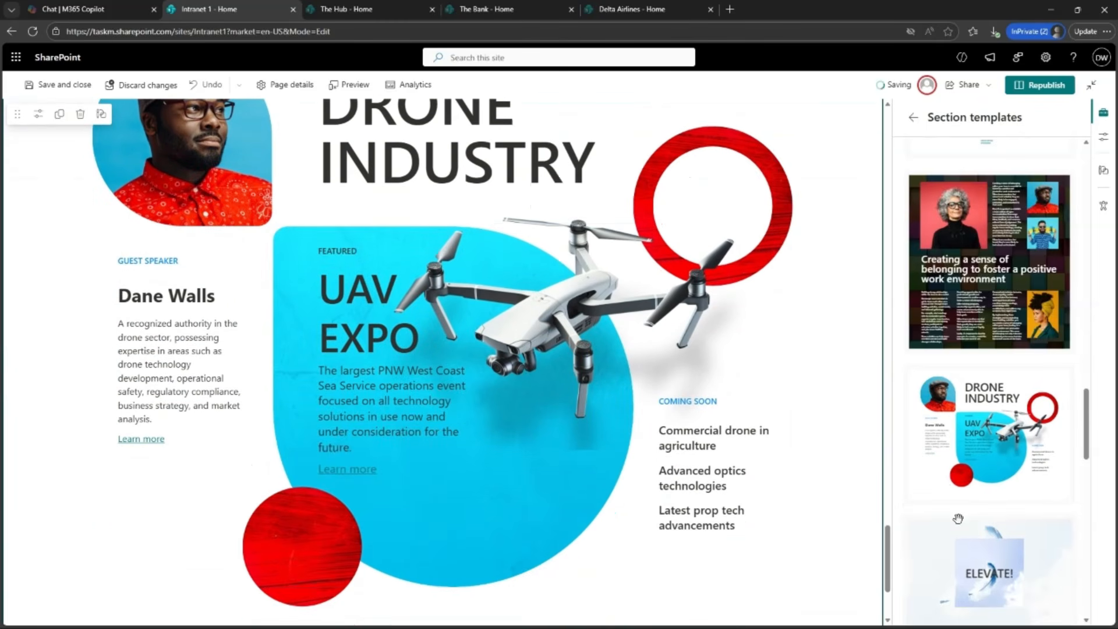
Step: Add the Navigating the Digital Future: A Roadmap section template at the end of the home page
scroll(958, 519, down, 7)
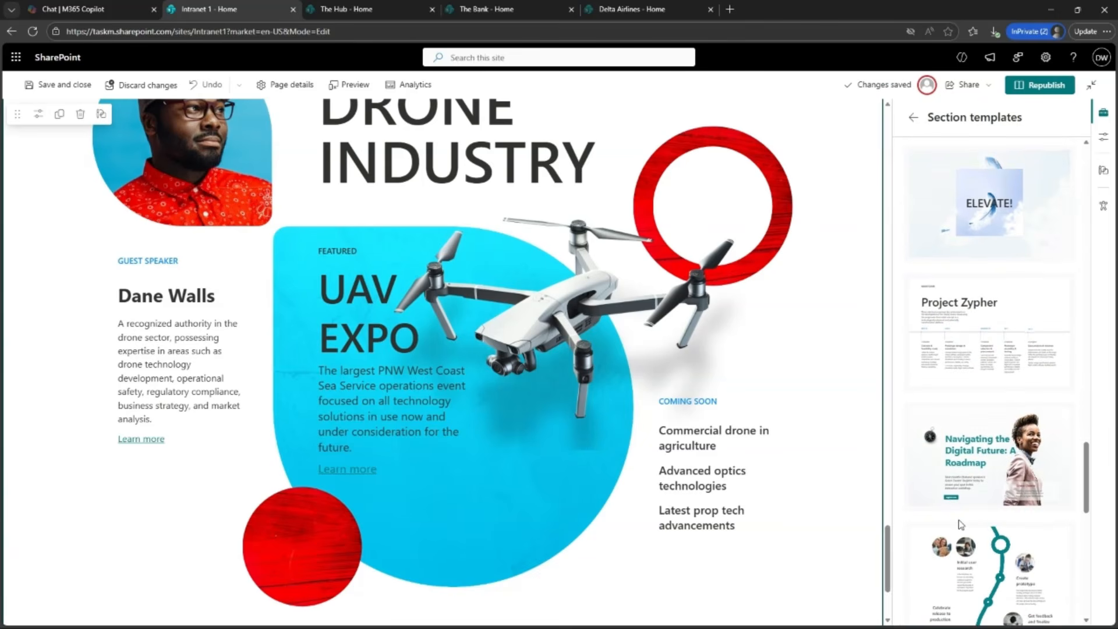
scroll(960, 524, down, 2)
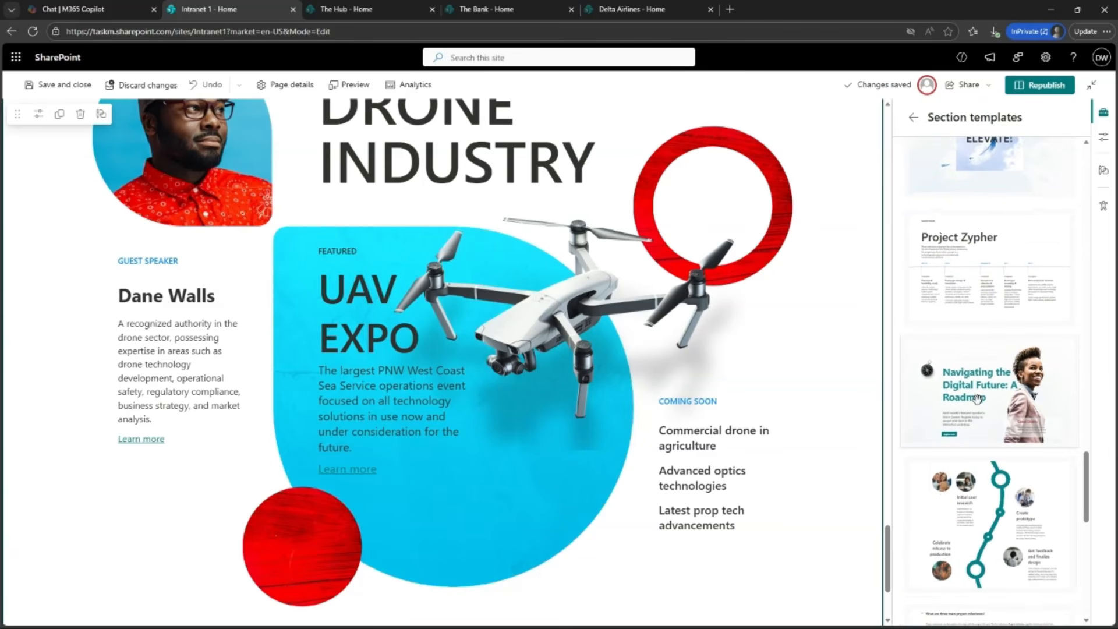
click(977, 397)
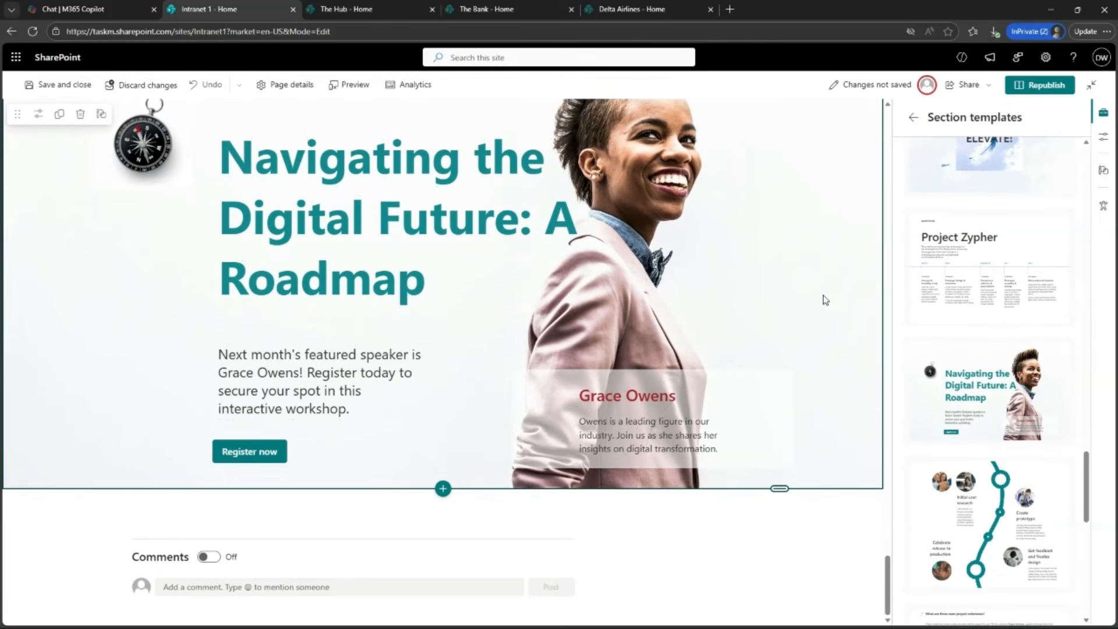
Step: Review the assembled page and insert a one-column section between the Sales report and Collaboration is key sections
scroll(826, 298, up, 3)
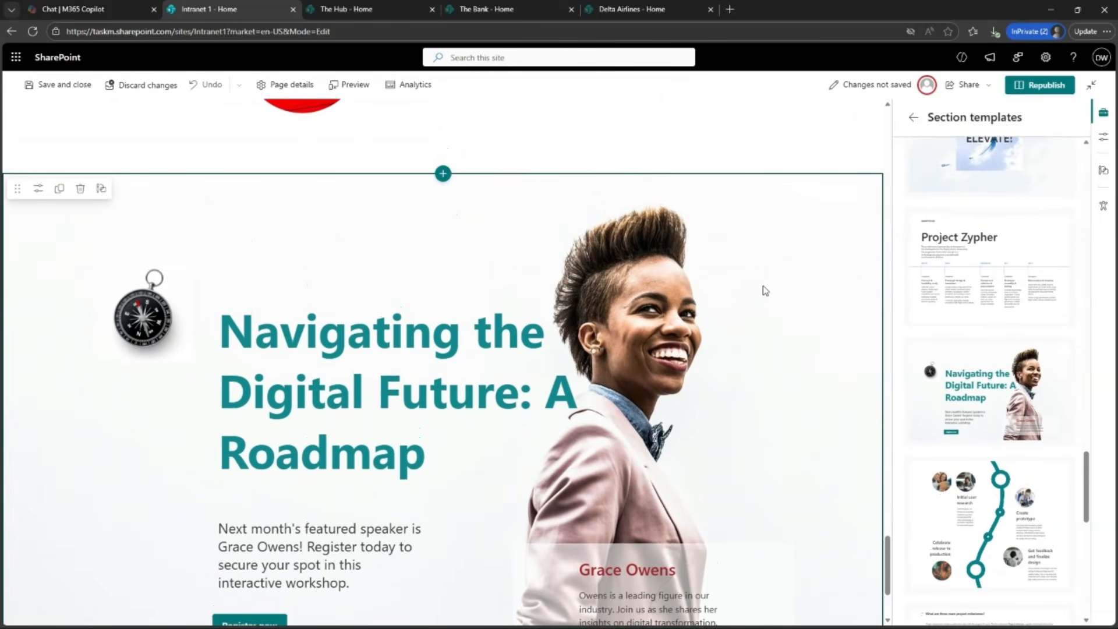
scroll(764, 291, up, 20)
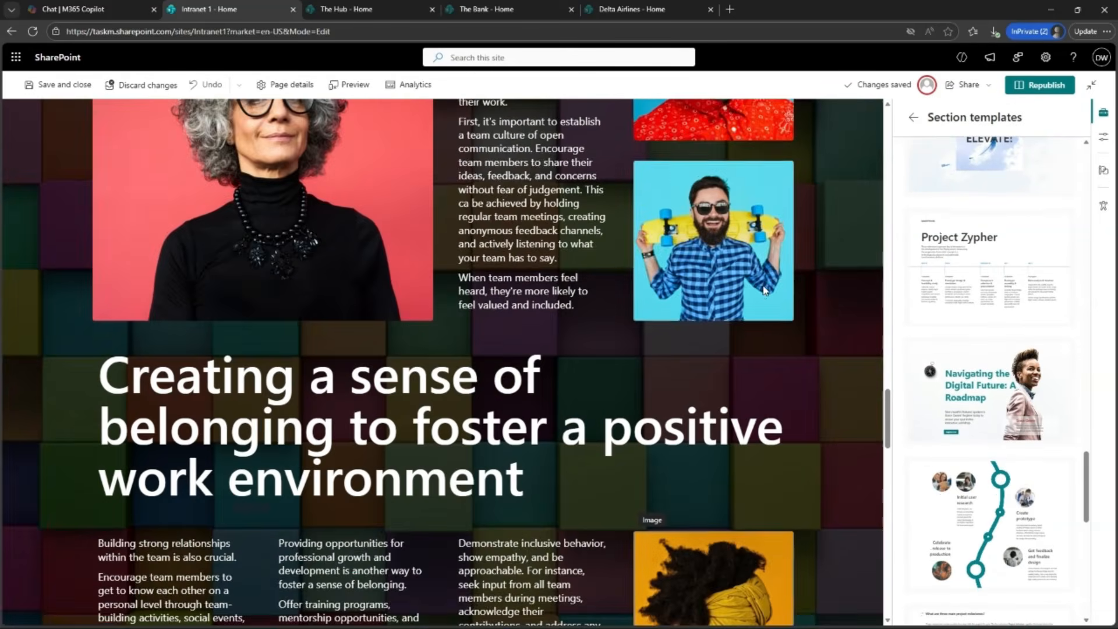
scroll(765, 291, up, 15)
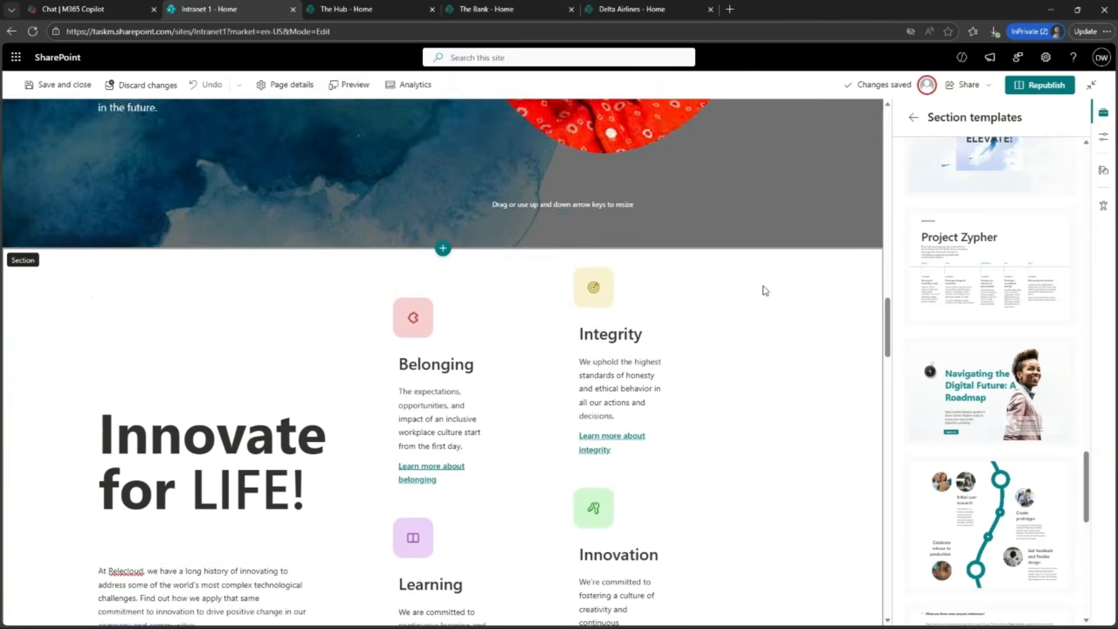
scroll(765, 291, up, 10)
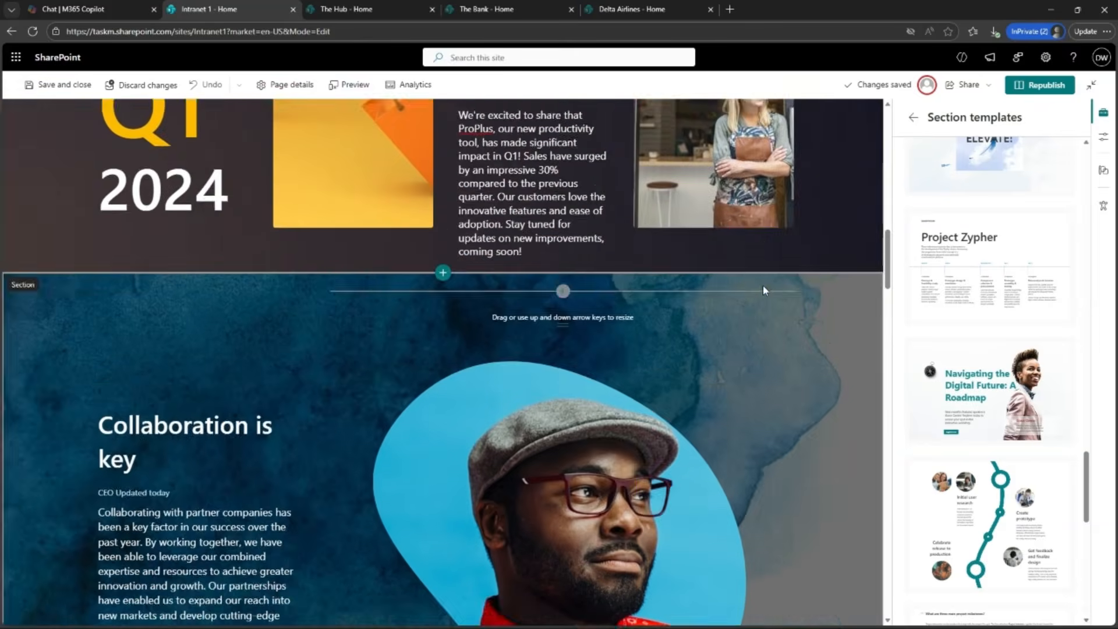
scroll(764, 291, up, 8)
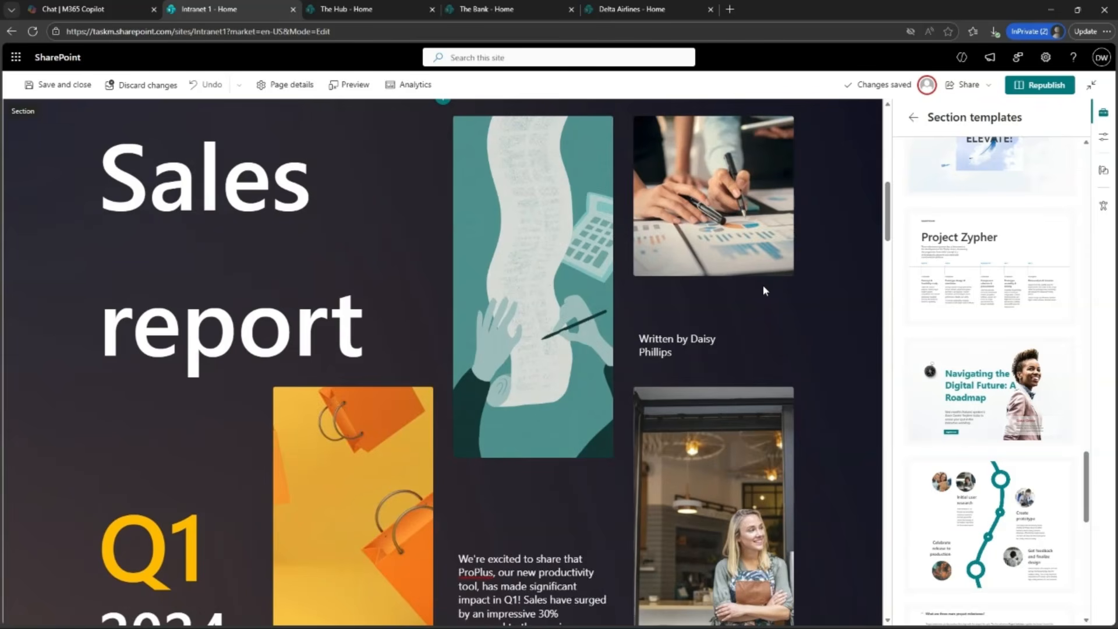
scroll(444, 345, down, 6)
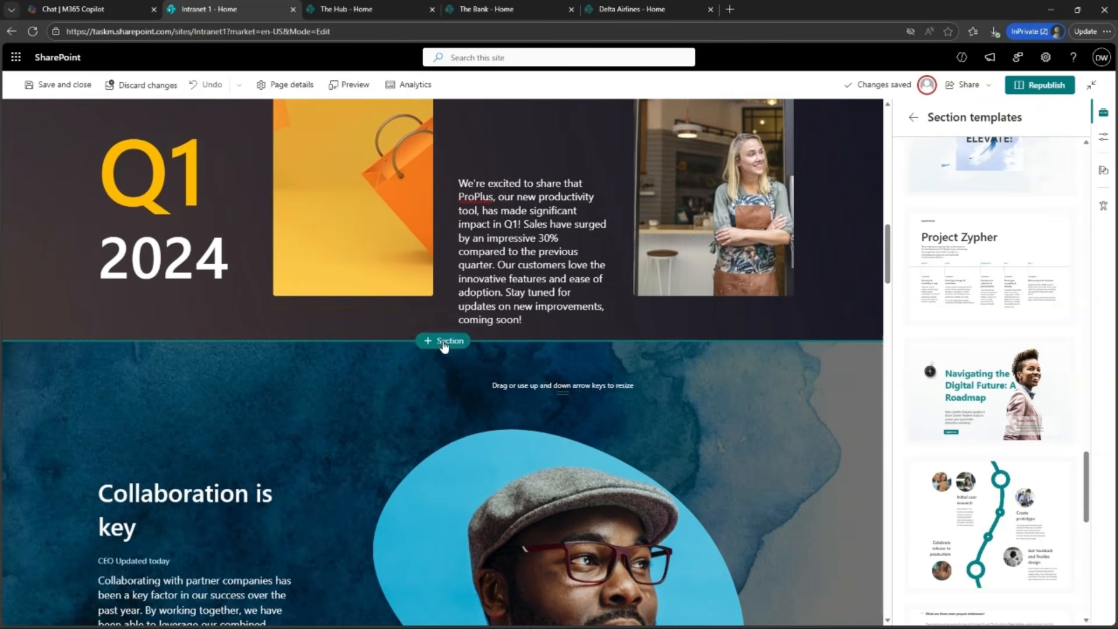
click(443, 343)
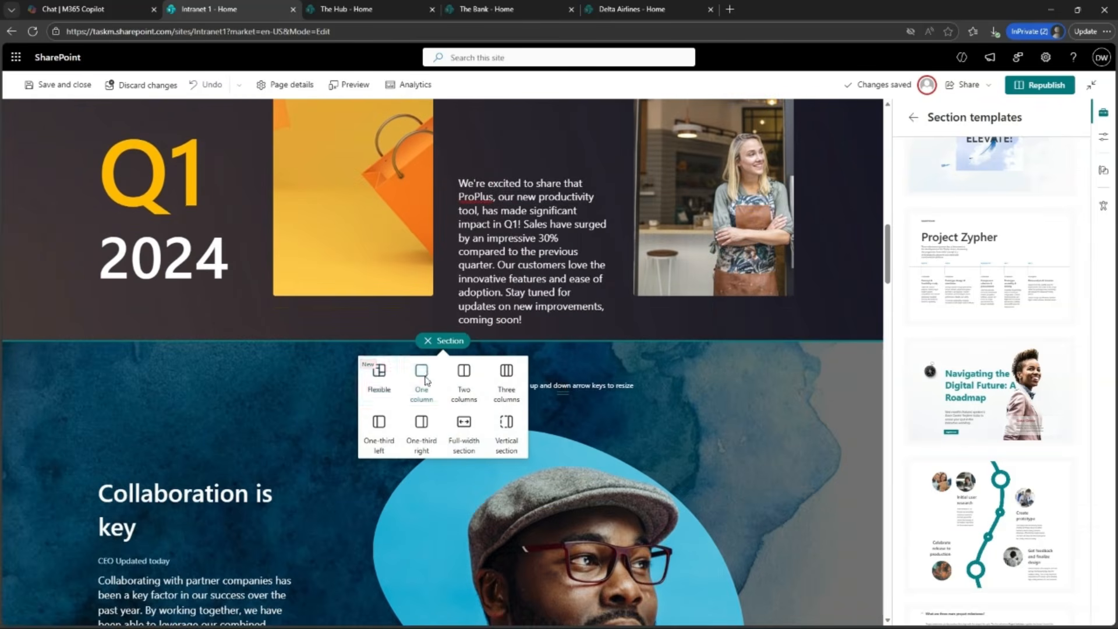
click(425, 381)
Step: Add a News web part to the new one-column section and title it Company News
click(443, 335)
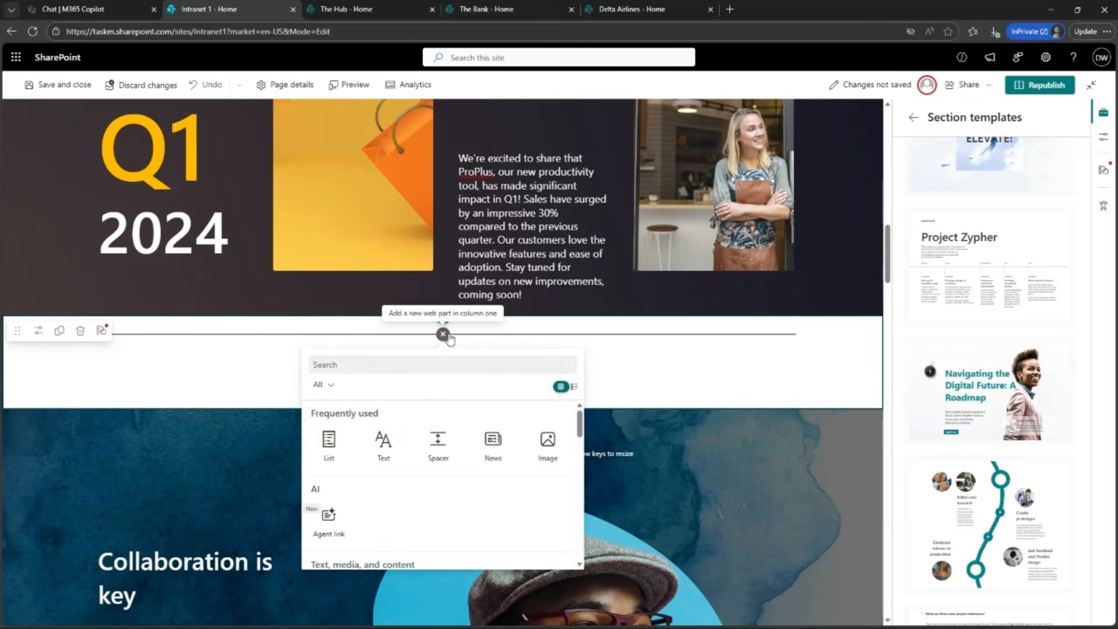
text(news)
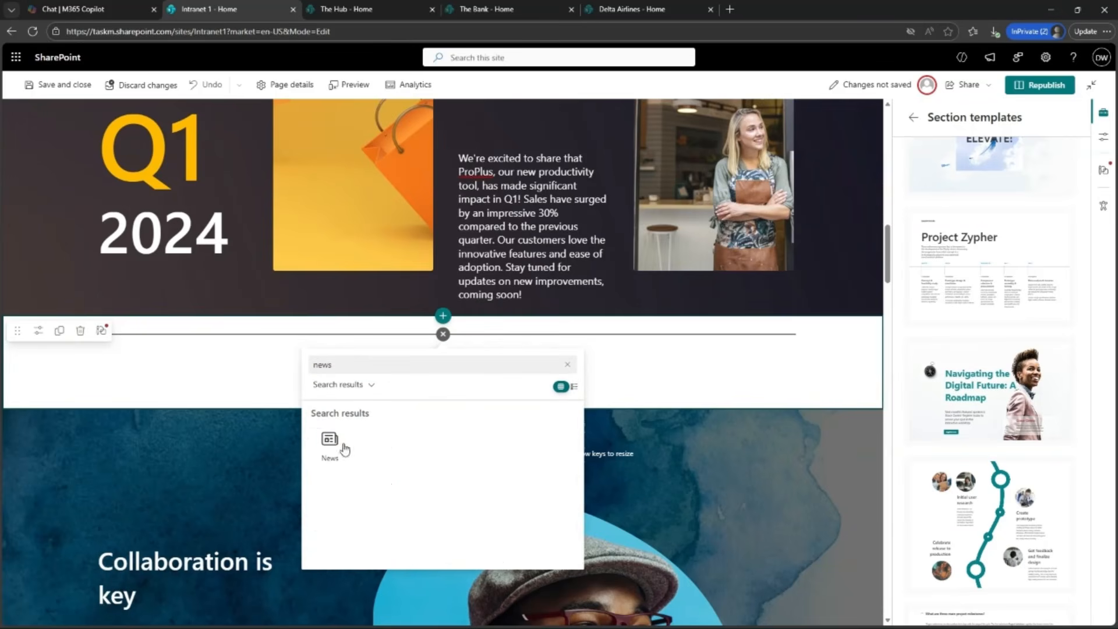
click(329, 443)
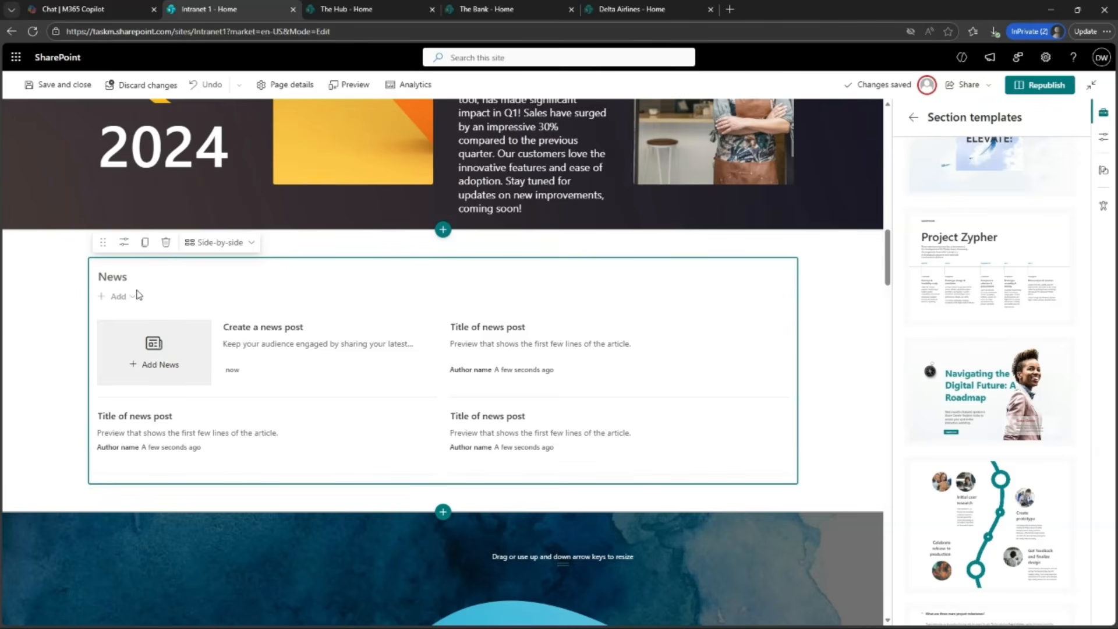
double_click(118, 279)
text(Company)
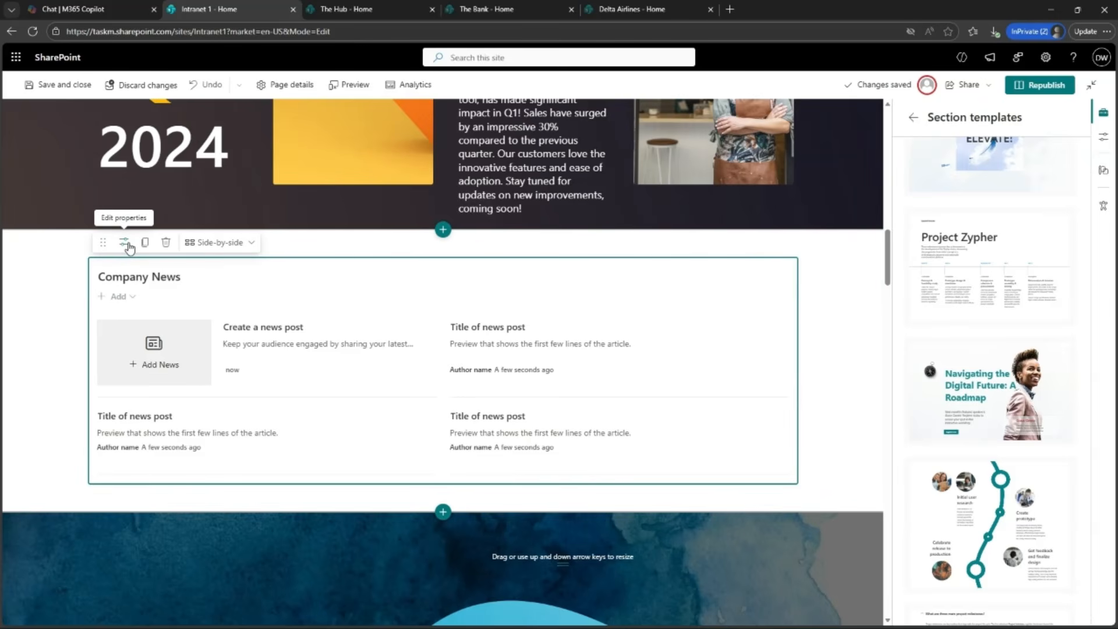
Step: Open the Company News web part's properties and set its layout to Top story
click(127, 245)
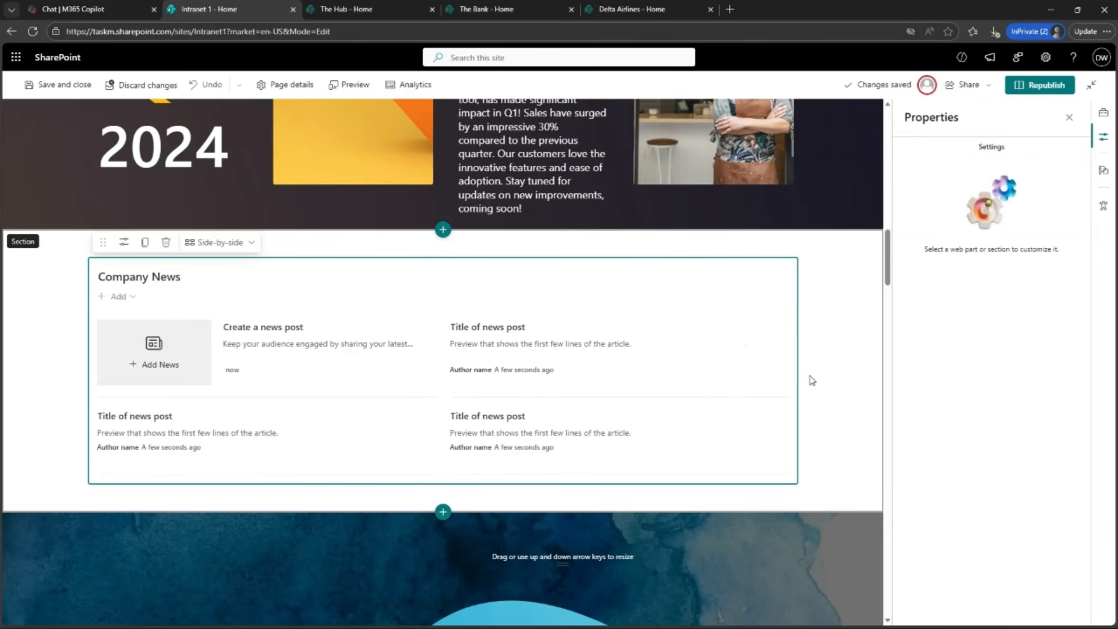
click(757, 379)
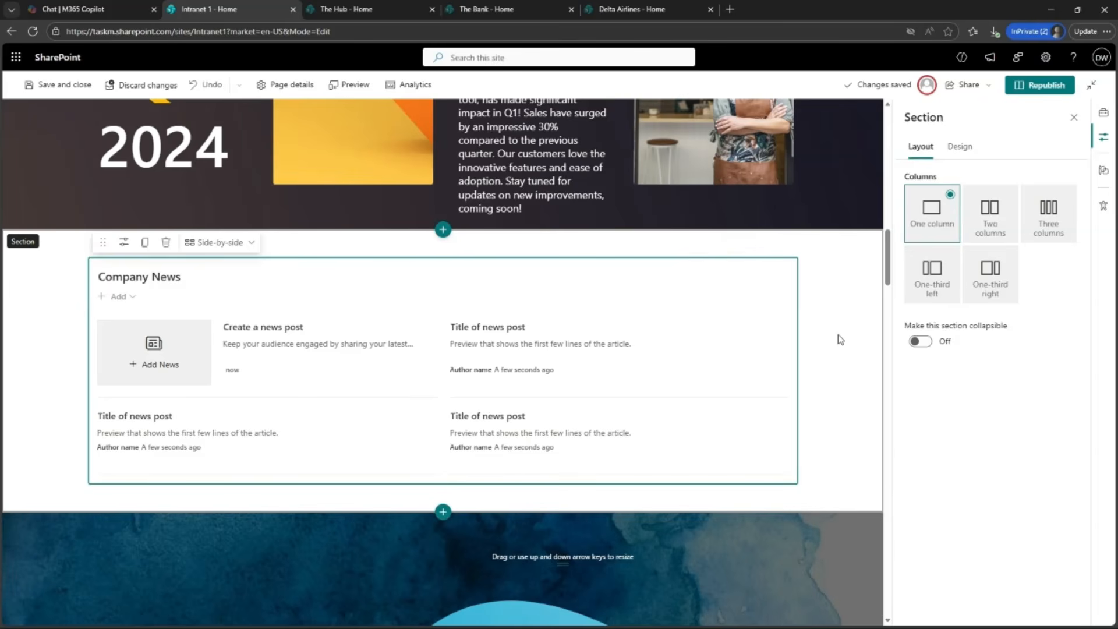
click(416, 307)
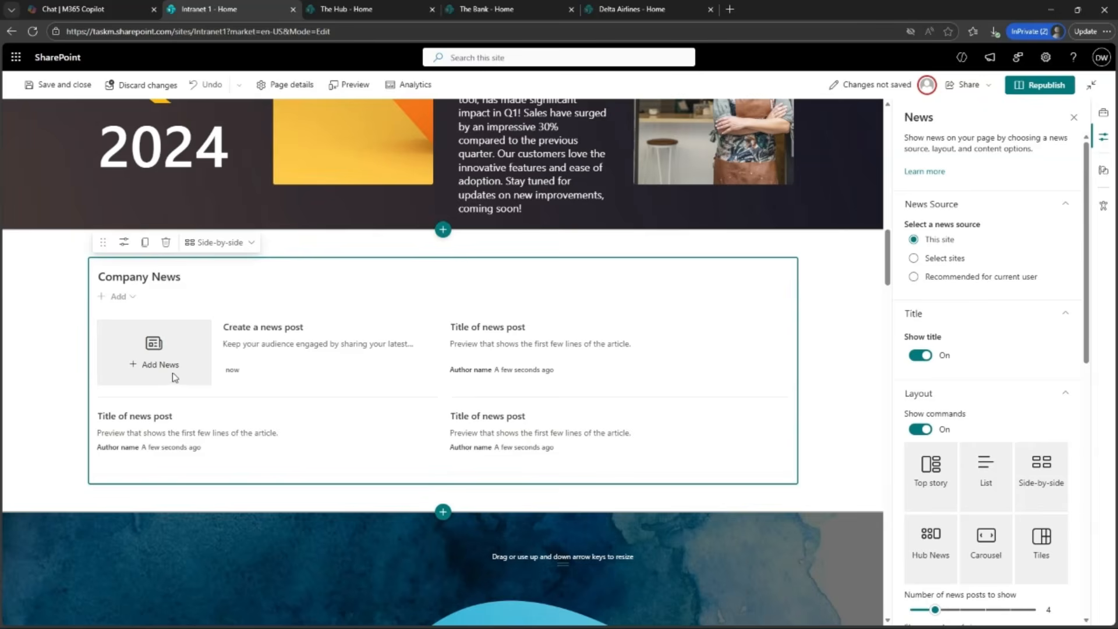
click(926, 488)
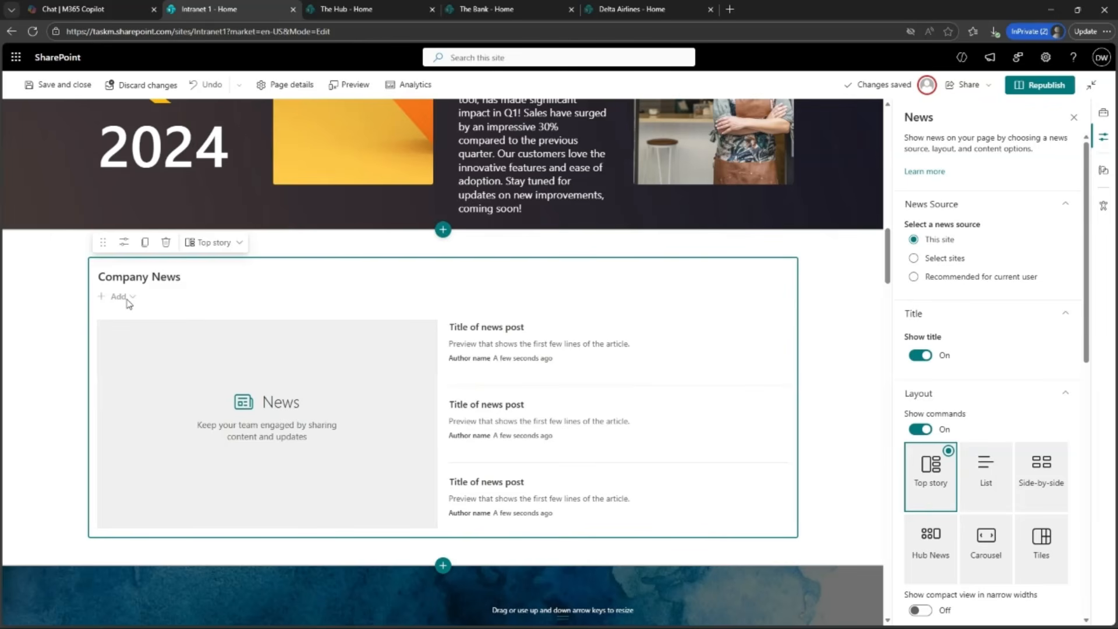
Step: Set the Company News source to selected sites, choose OnePlace, and look over the news posts
click(940, 260)
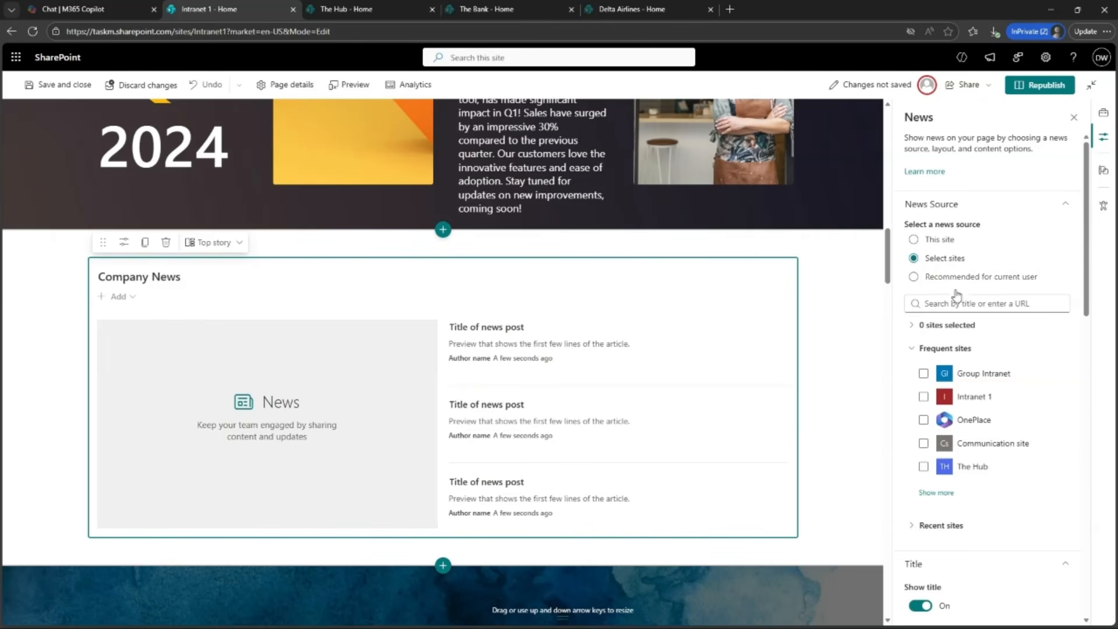
click(924, 420)
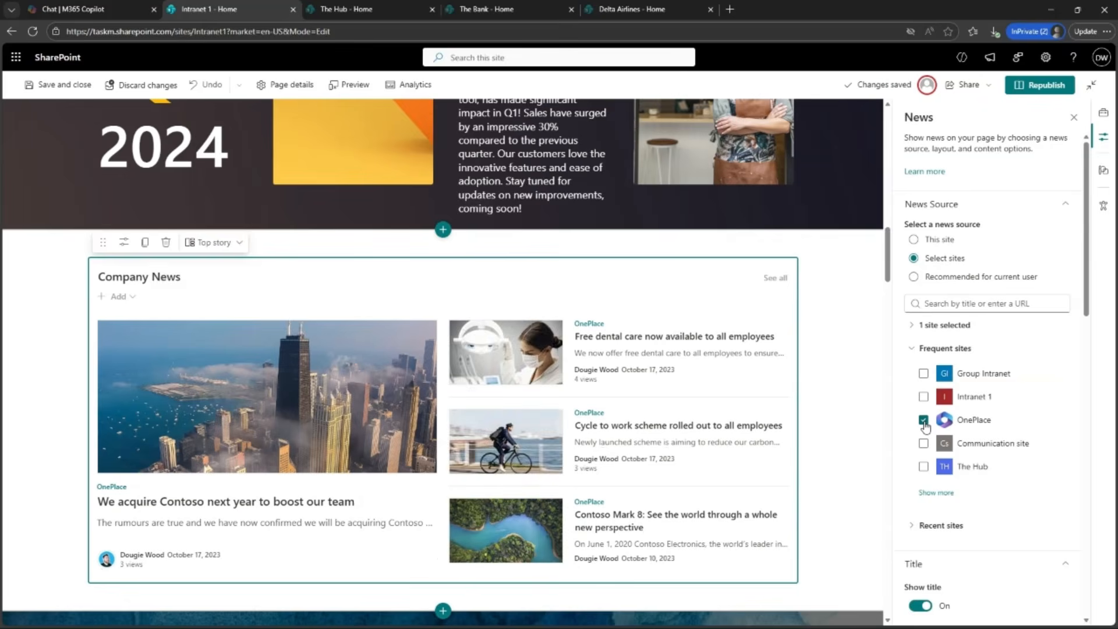
scroll(811, 411, down, 3)
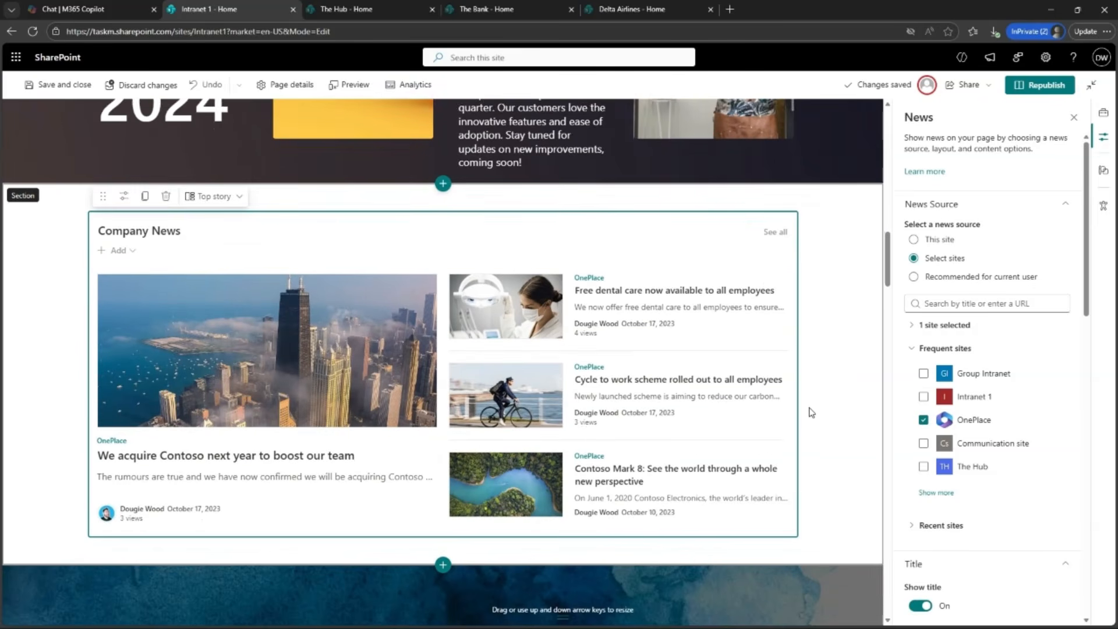
scroll(811, 412, up, 3)
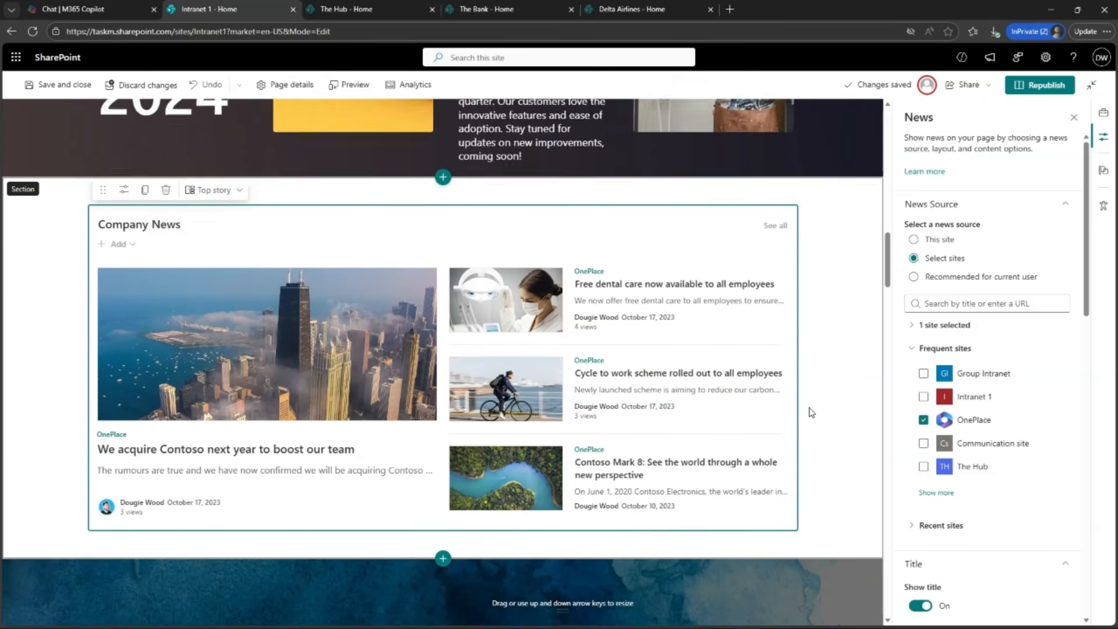
Step: Look over the edited home page and republish it with the Company News section
scroll(811, 411, down, 4)
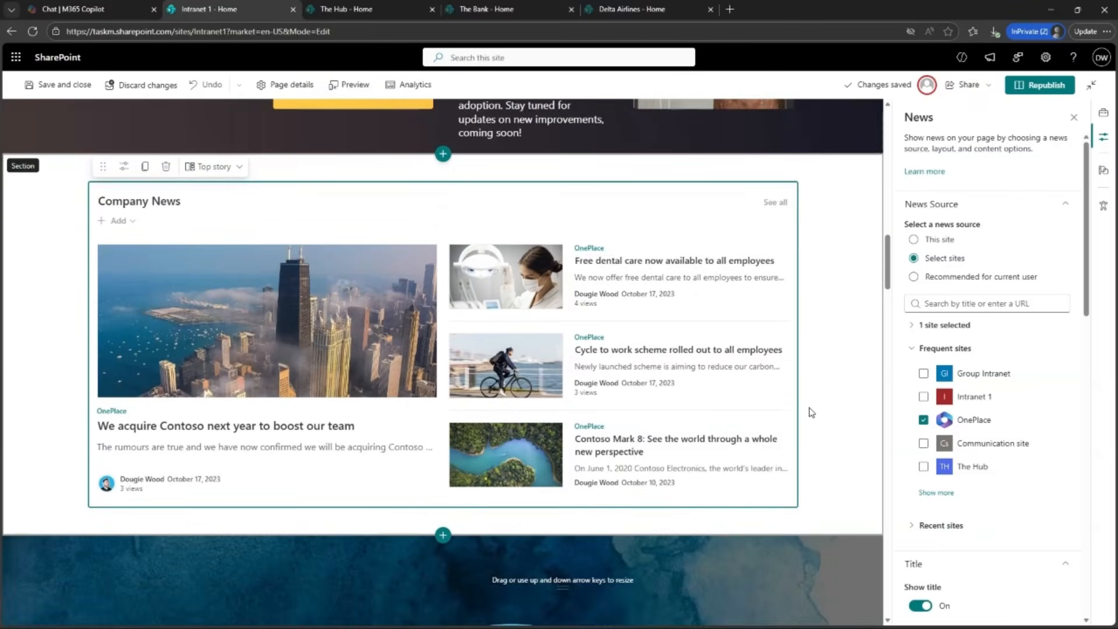
scroll(811, 412, up, 12)
scroll(811, 412, up, 10)
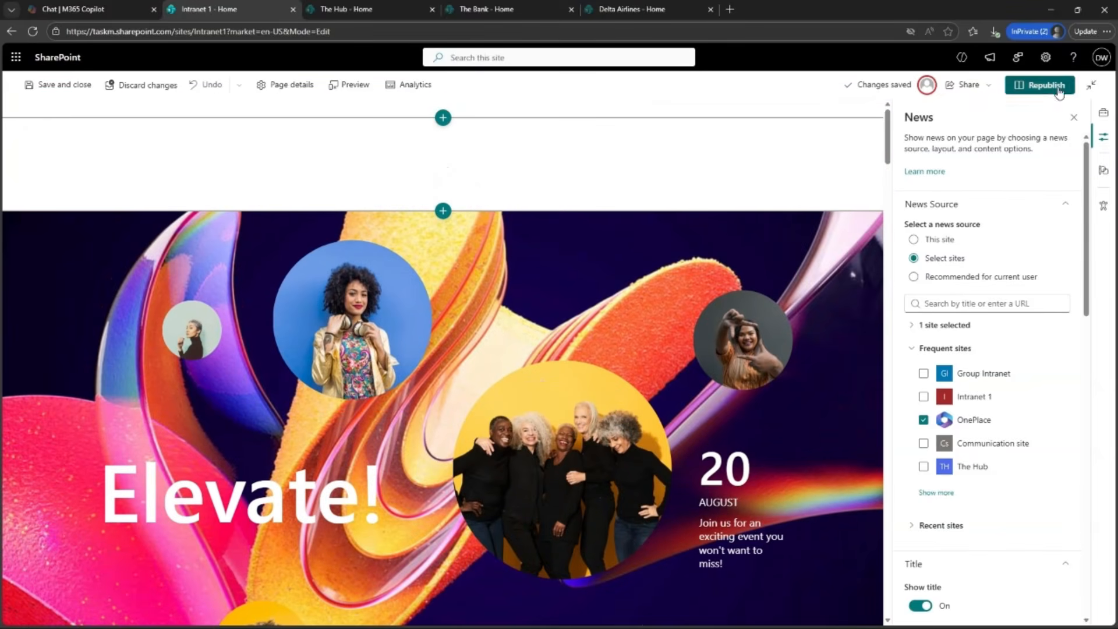
click(1039, 85)
click(980, 327)
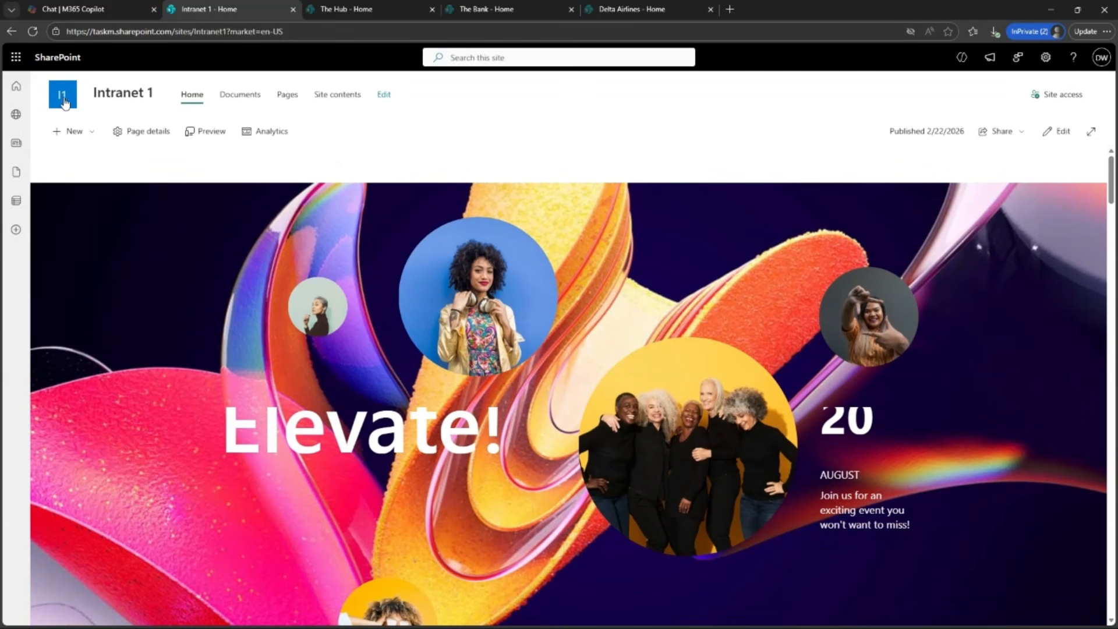
Step: Preview the Neon Green, UPDATE Theme, Teal and Dark Teal site themes, and apply and save the Purple theme
click(1048, 61)
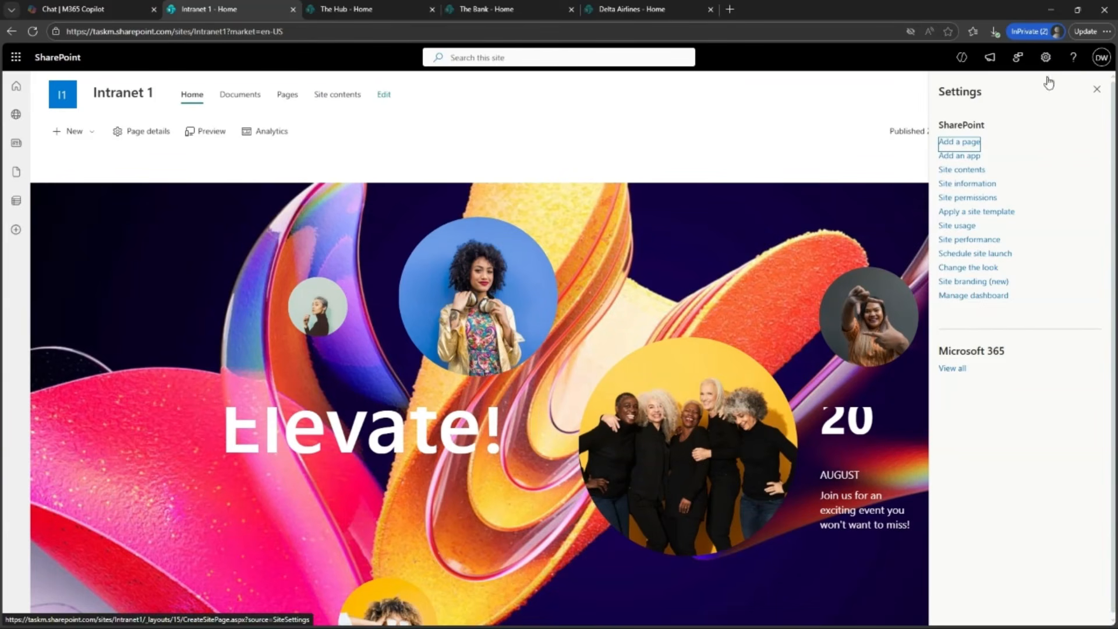
click(969, 269)
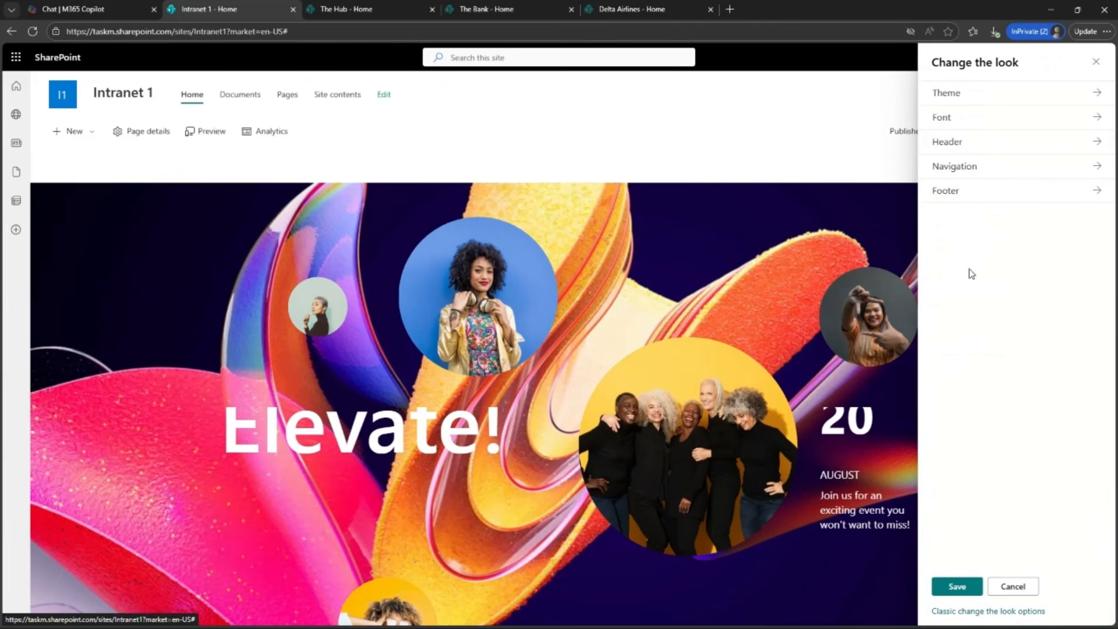
click(970, 93)
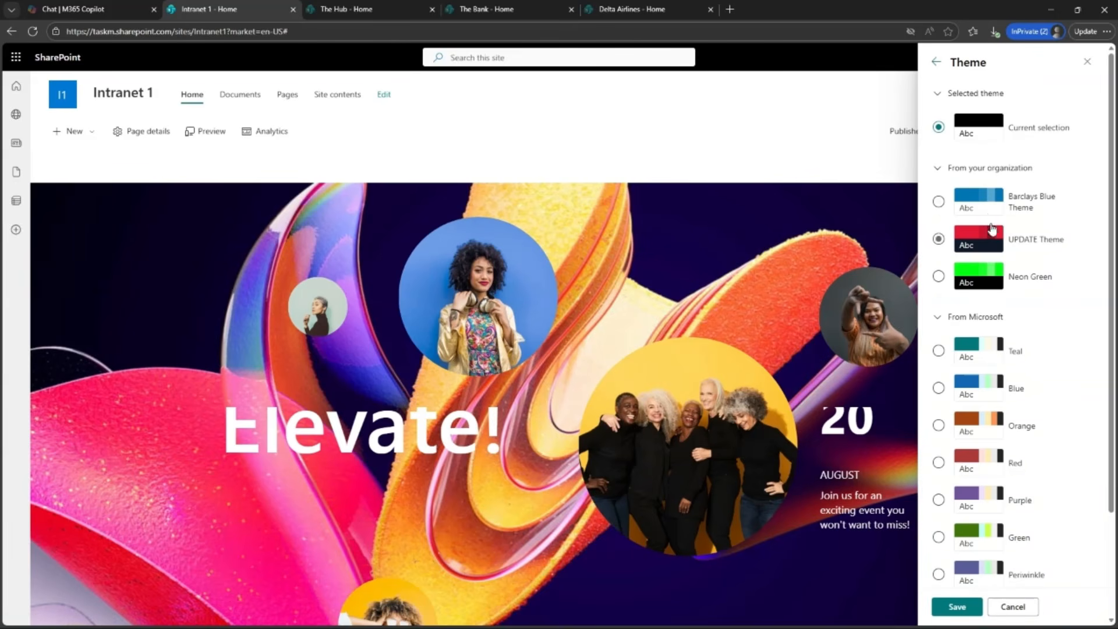
click(1041, 287)
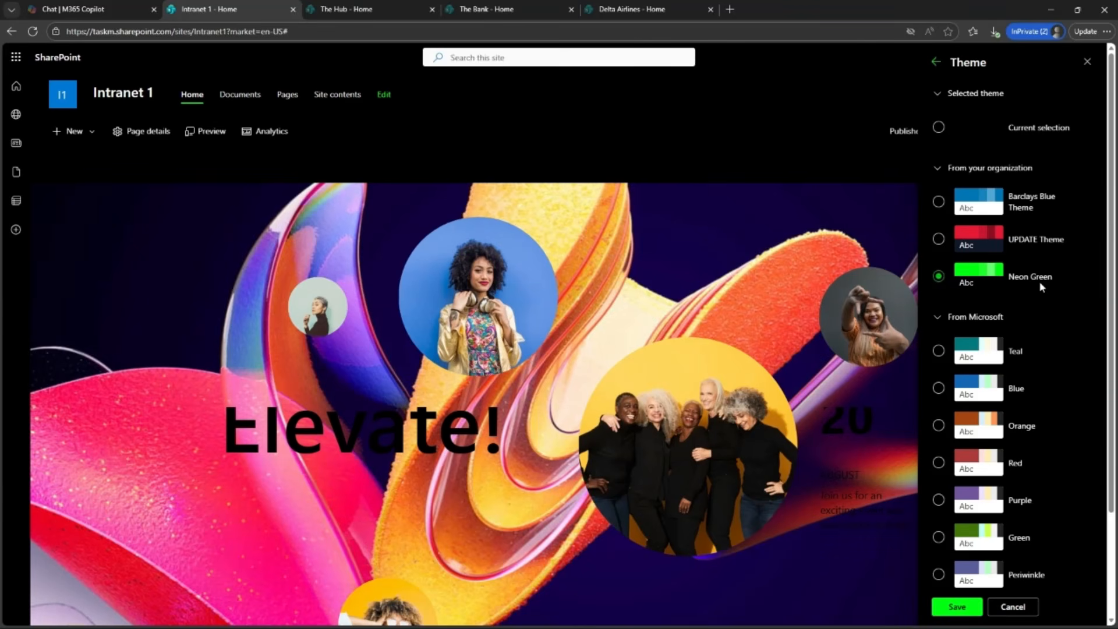
click(1036, 237)
click(1021, 351)
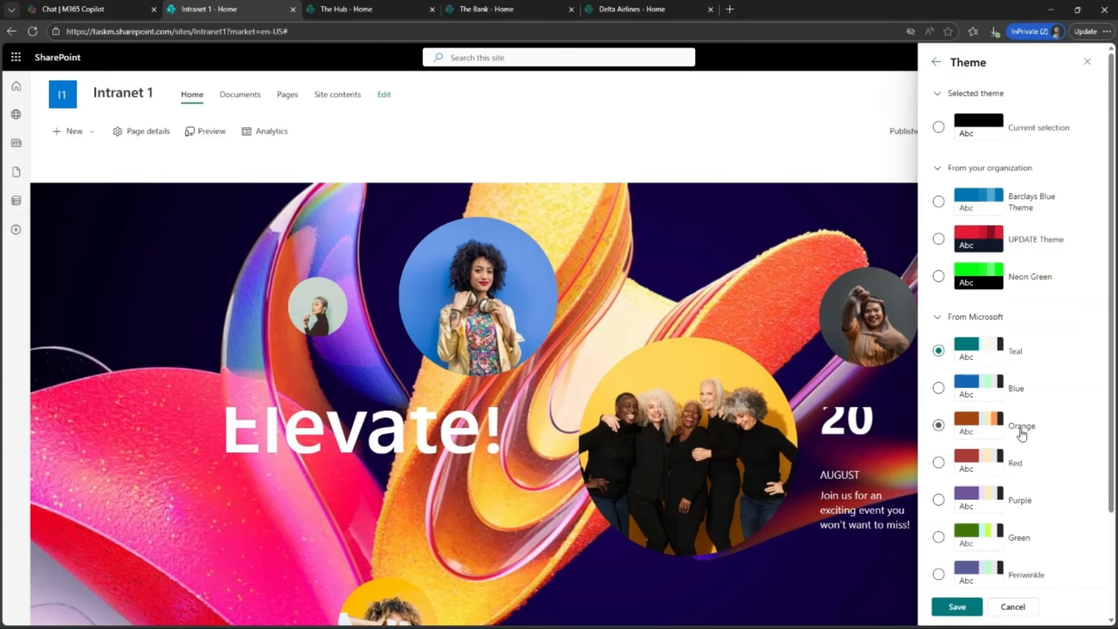
scroll(1018, 430, down, 2)
scroll(1021, 475, down, 1)
click(1025, 519)
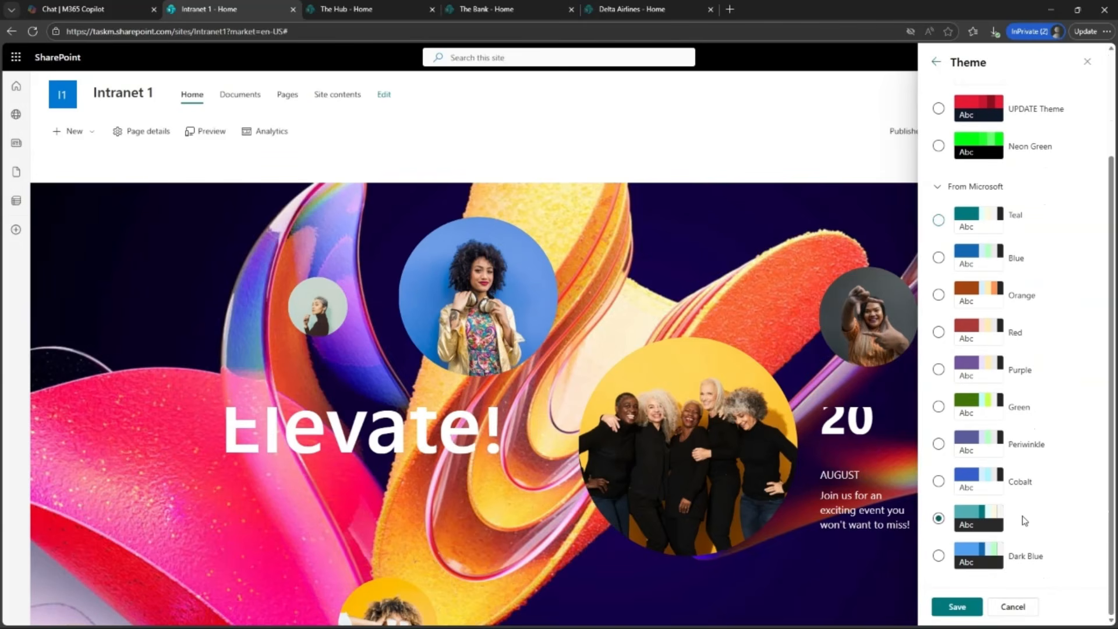
click(1022, 373)
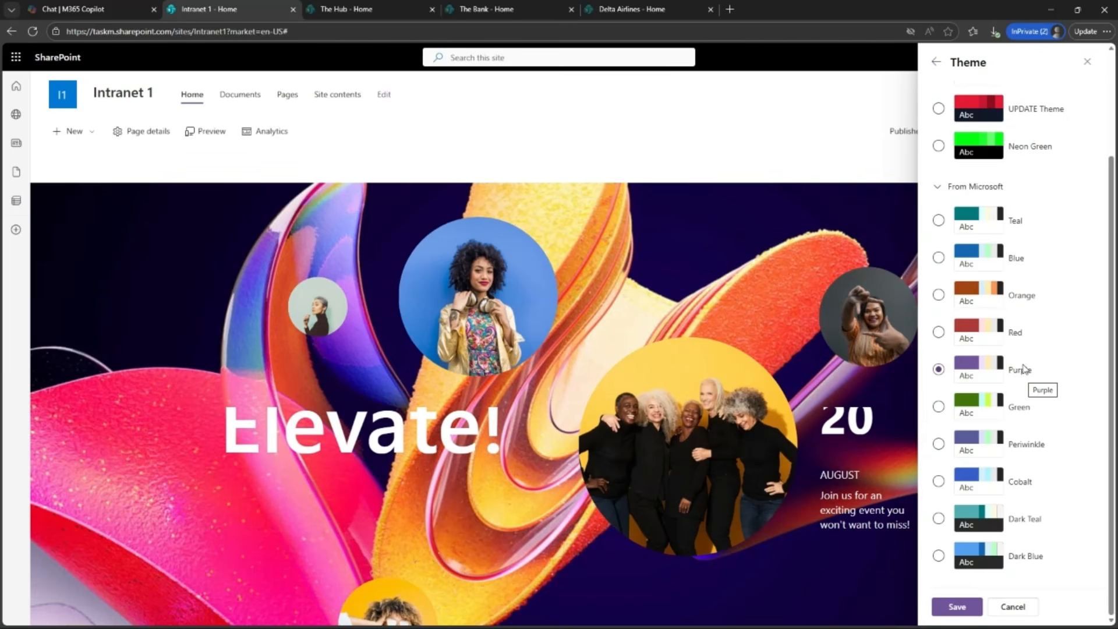
click(964, 612)
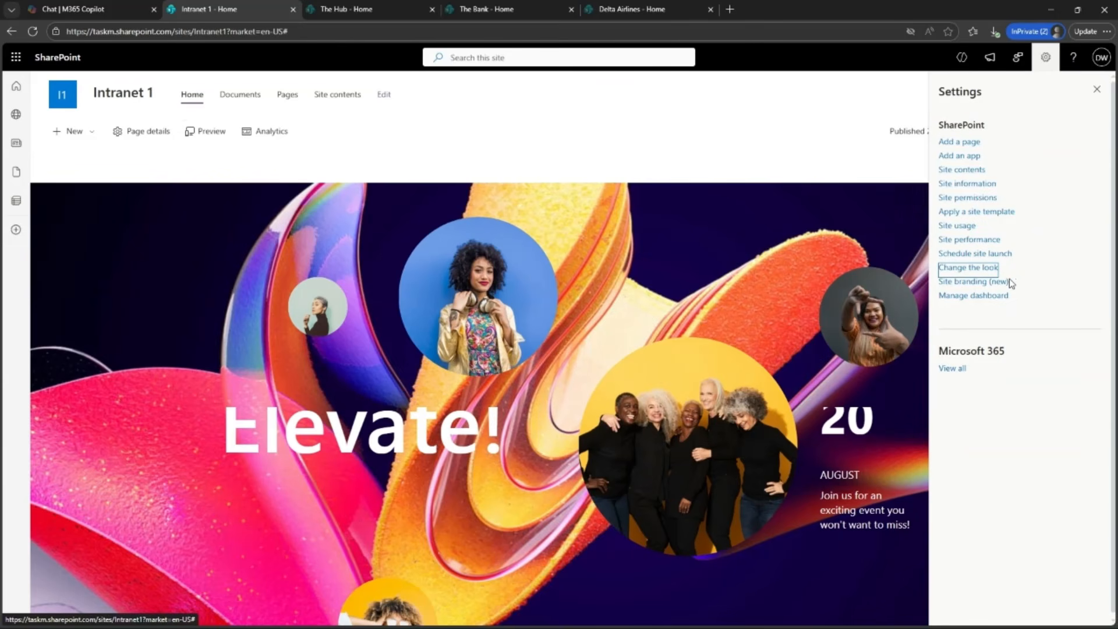
Step: Check the site information, and compare the site header layouts and choose Minimal
click(986, 184)
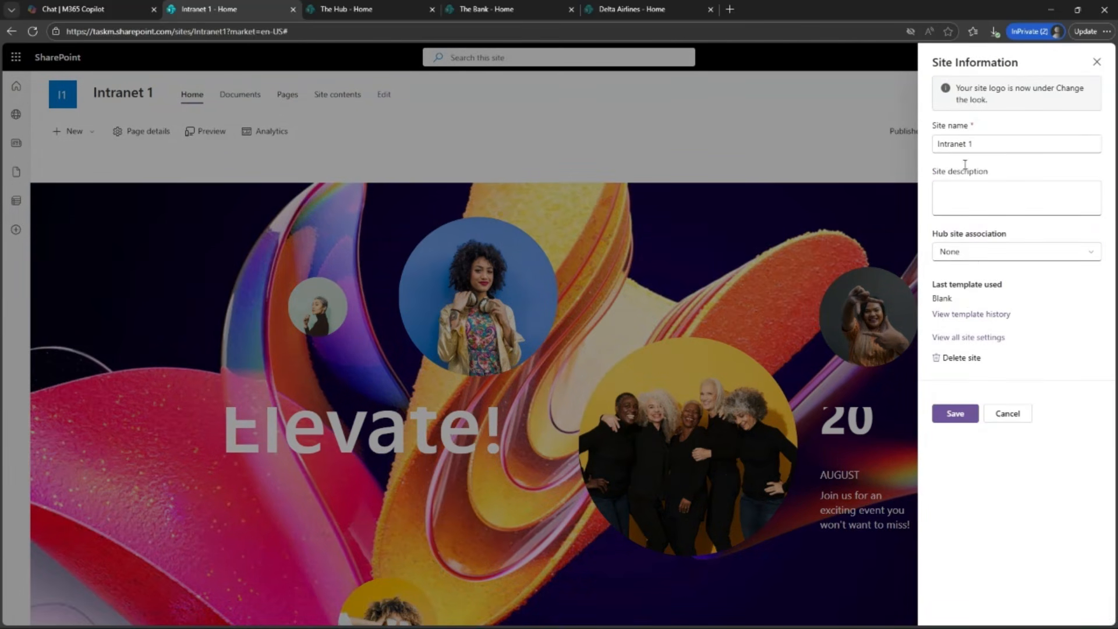
click(1096, 62)
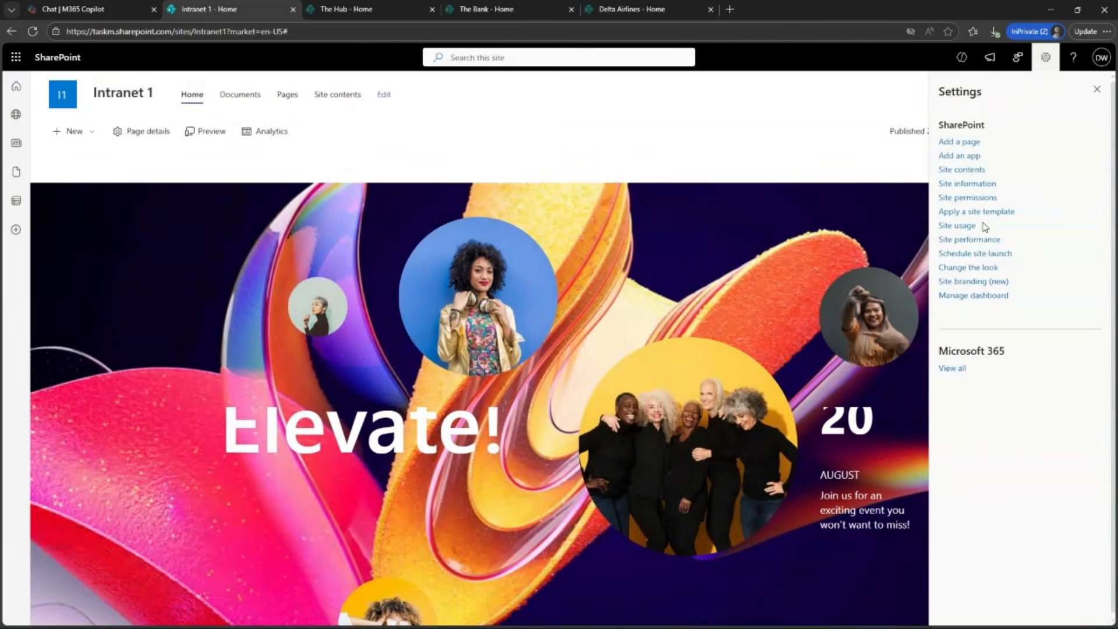
click(983, 269)
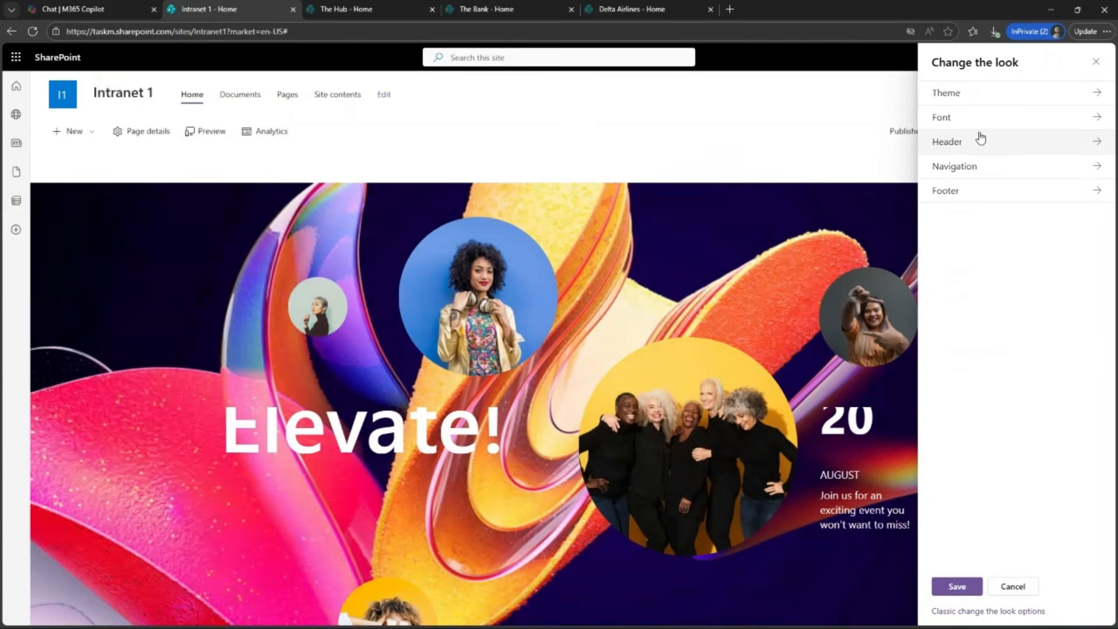
click(995, 147)
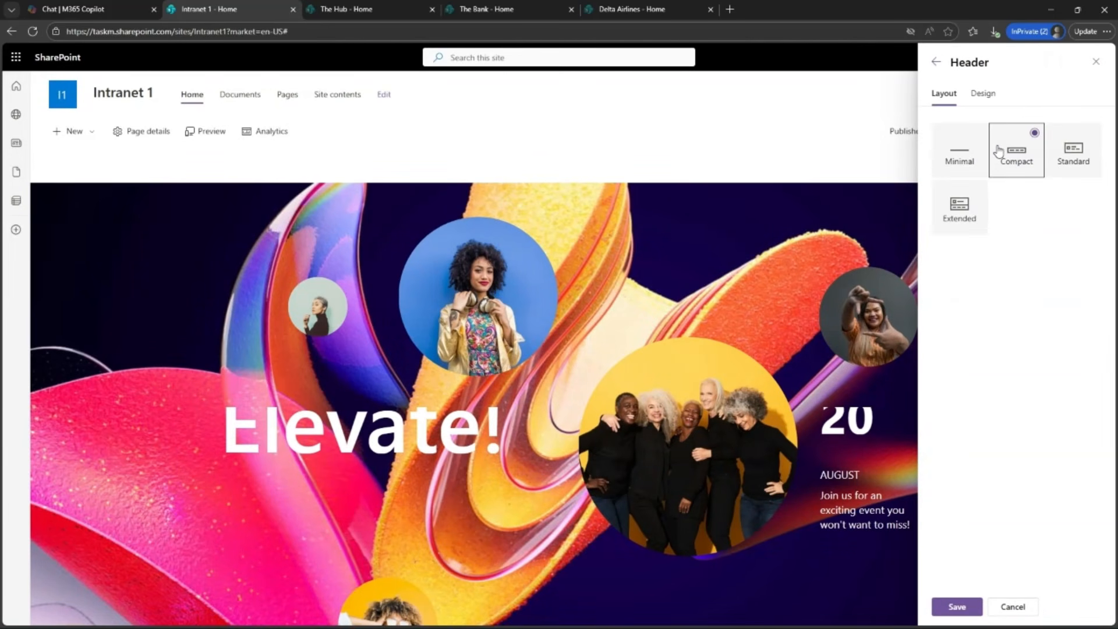
click(960, 162)
click(961, 204)
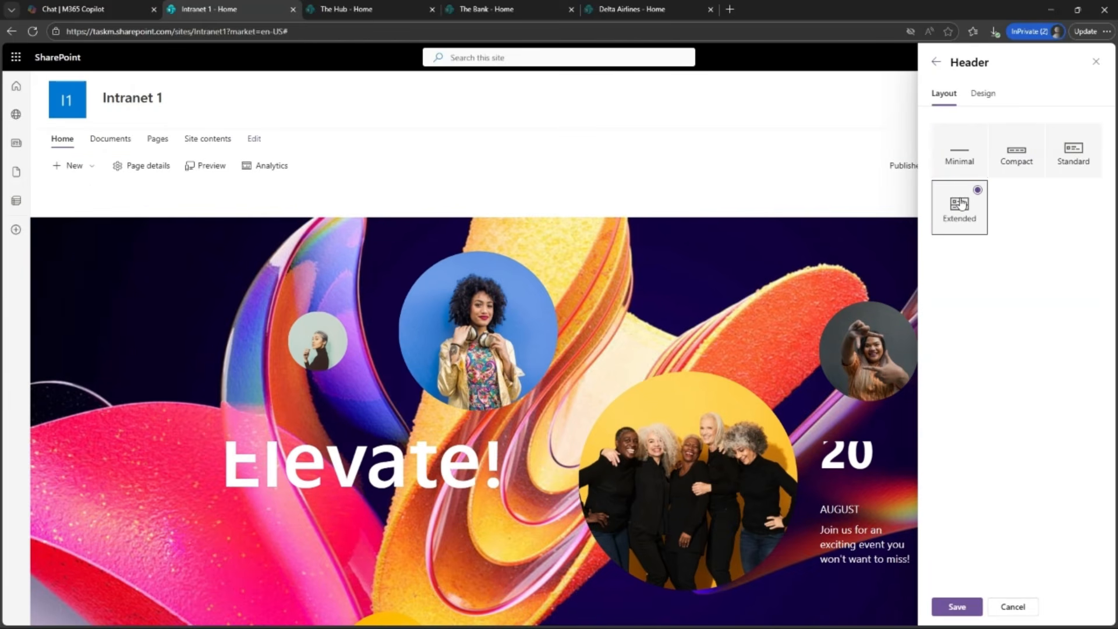
click(1017, 152)
click(1070, 152)
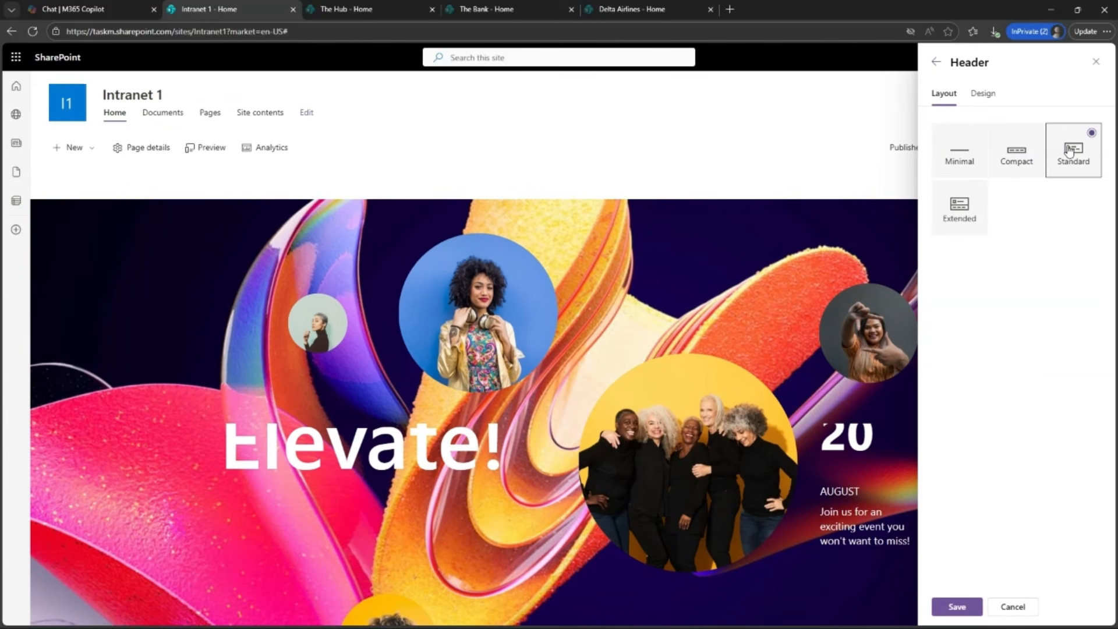
click(971, 156)
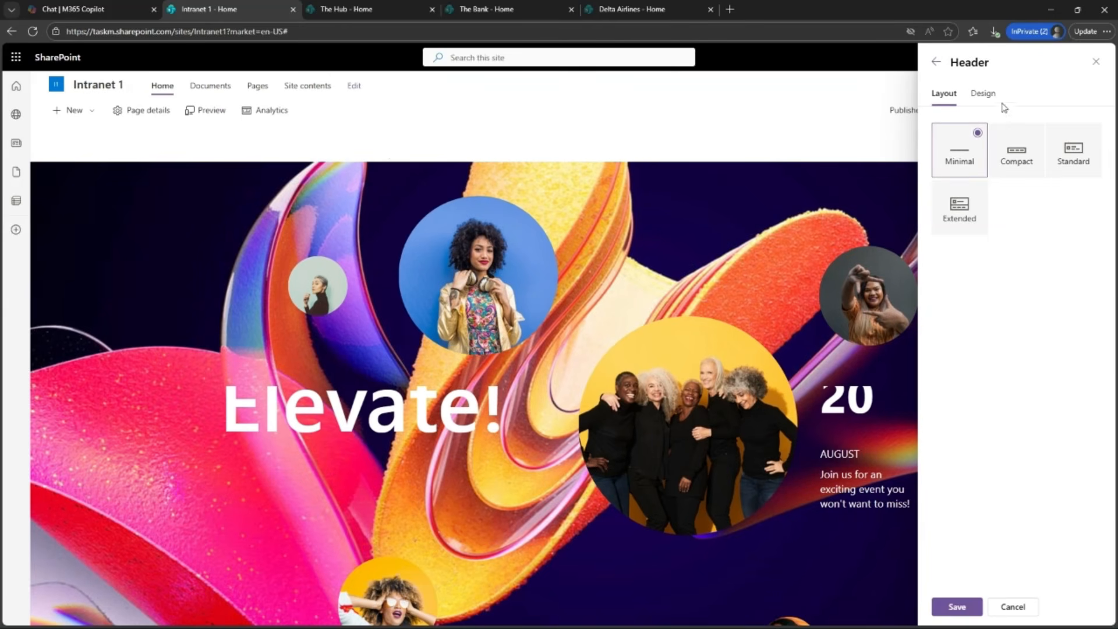
Step: Try the purple header background with white accent, and choose the light purple theme colour for the header
click(982, 95)
click(993, 189)
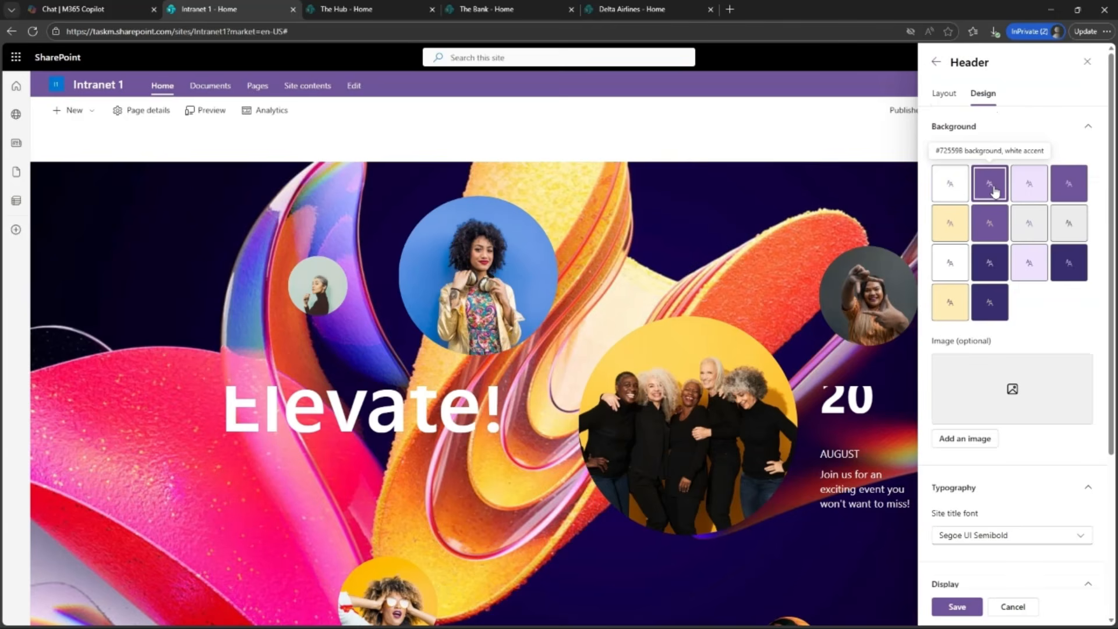
click(1036, 193)
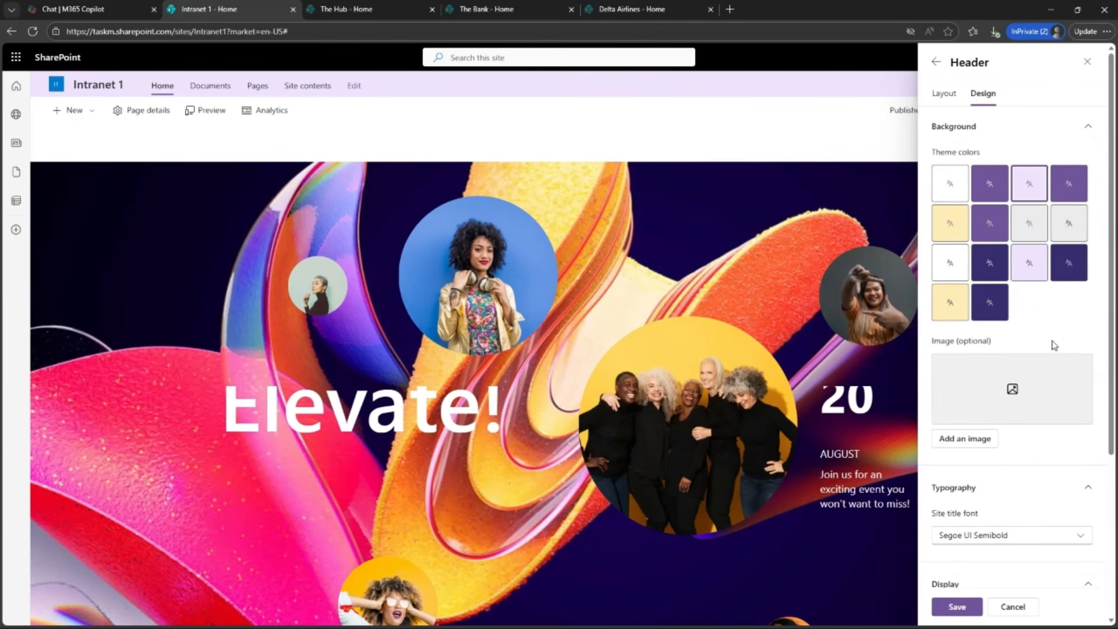
Step: Review the site title font options, add the uploaded blue-and-purple hexagonal image as the site logo thumbnail, and save the header
scroll(1055, 346, down, 1)
scroll(1054, 345, down, 3)
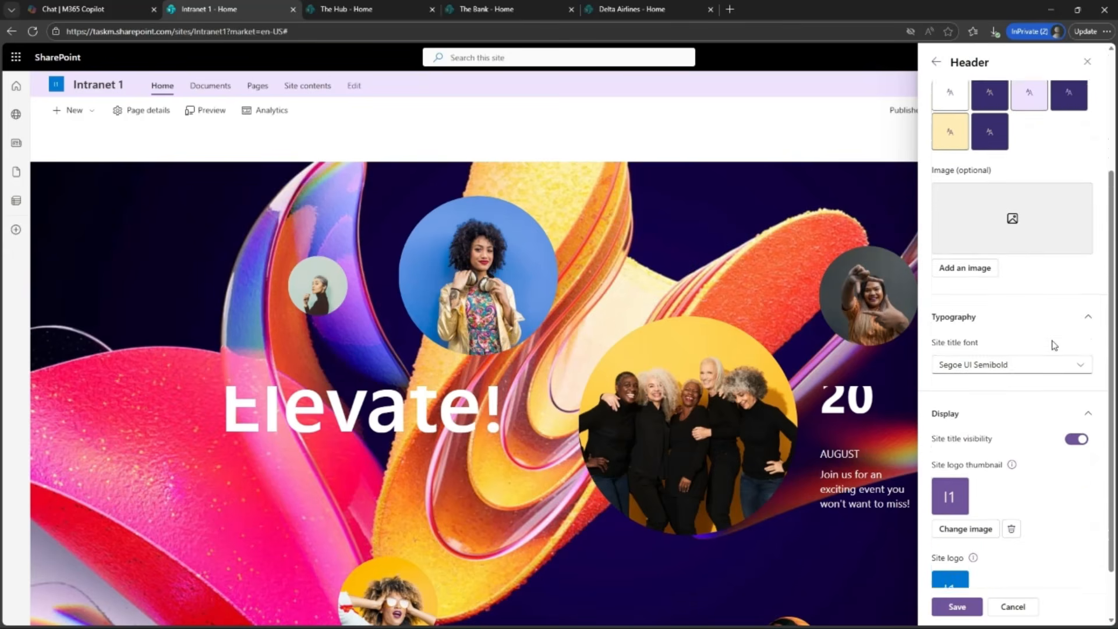
click(1054, 346)
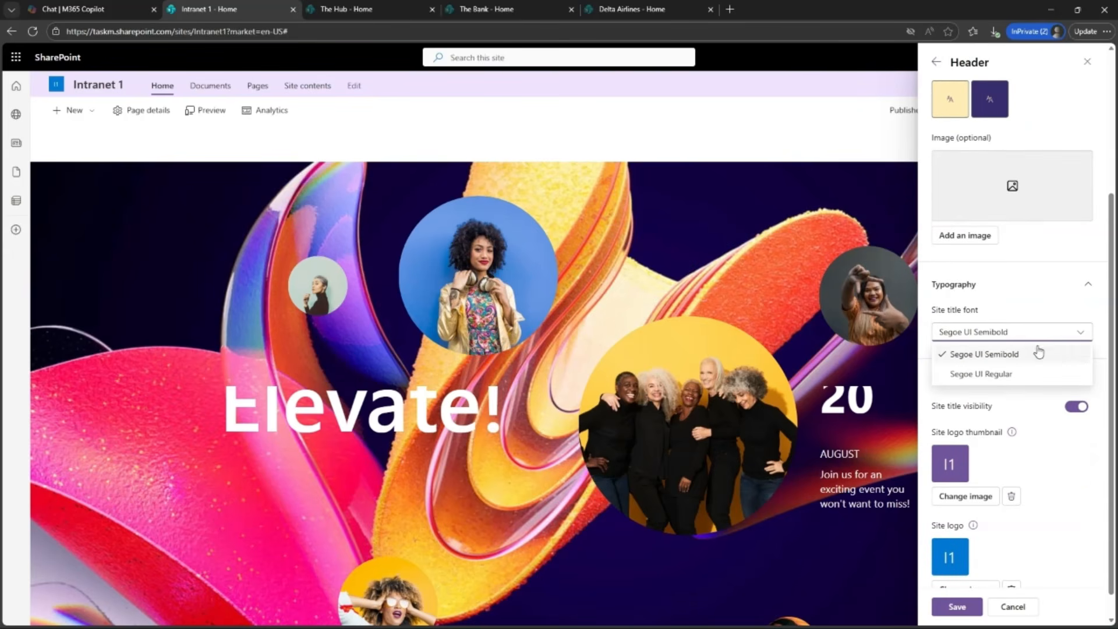
click(1044, 320)
click(1044, 298)
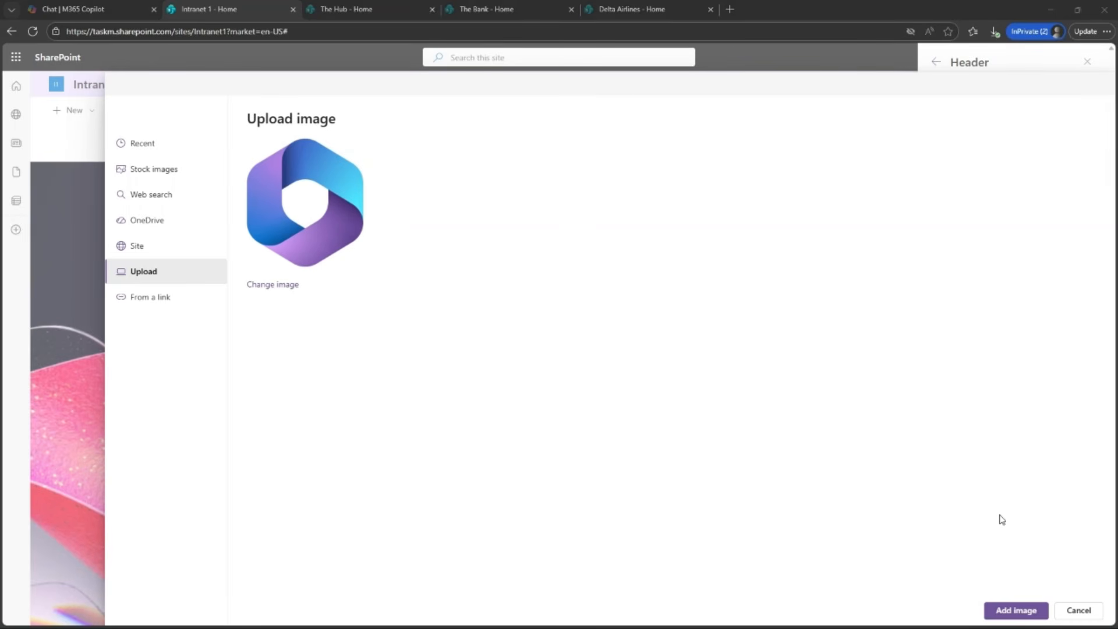
click(1042, 495)
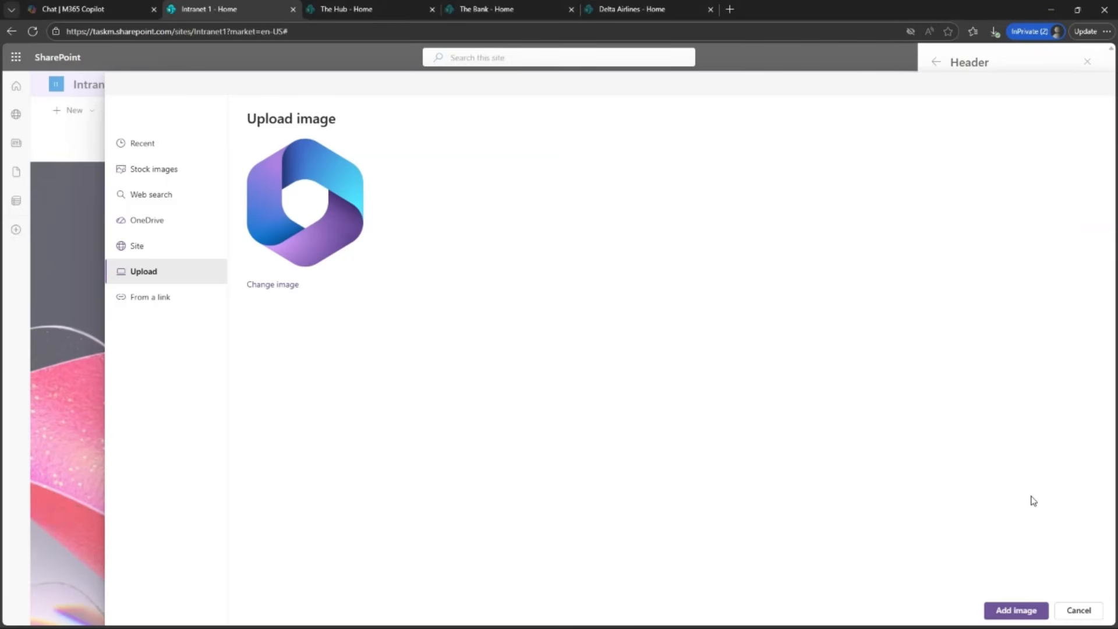
click(1016, 610)
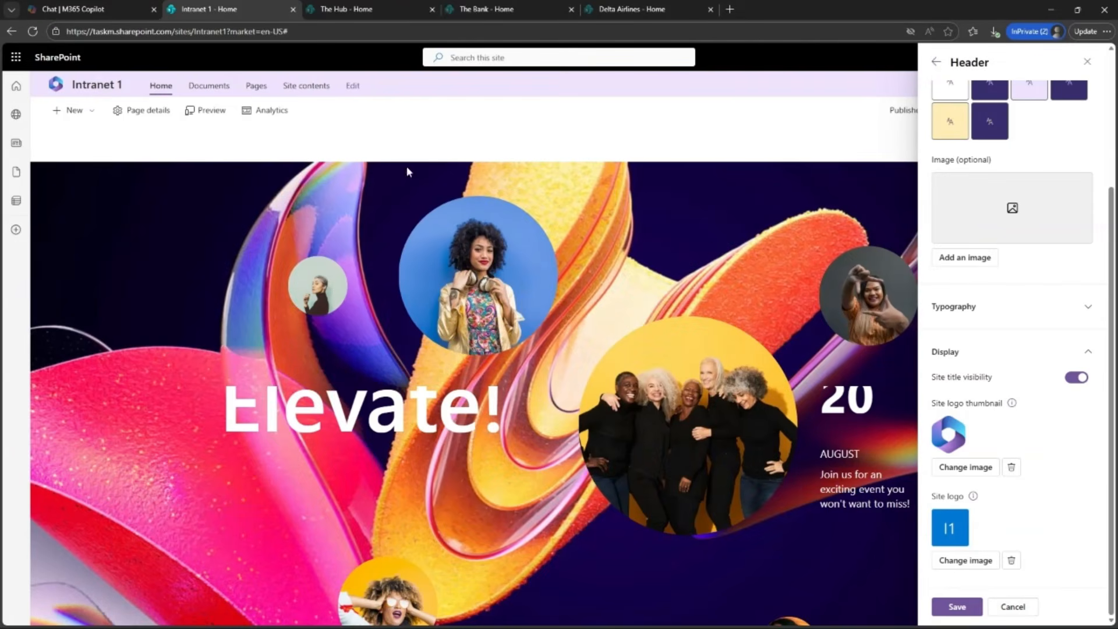
click(957, 606)
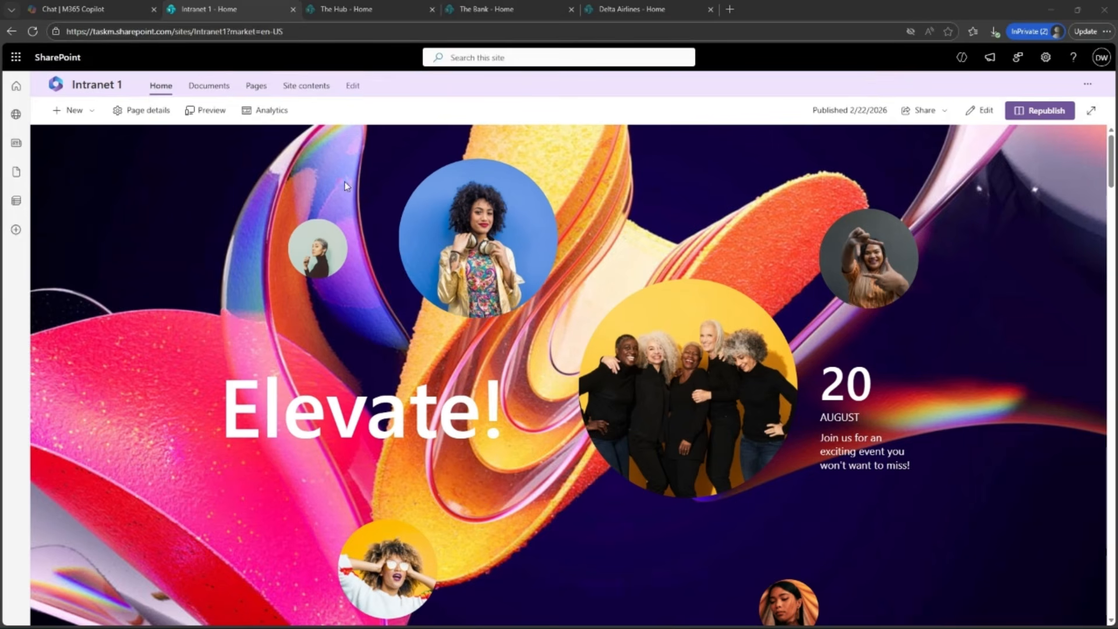
Step: Create a new Word document in the site's Documents library and enter the placeholder text "\adfasdfasdf"
click(208, 87)
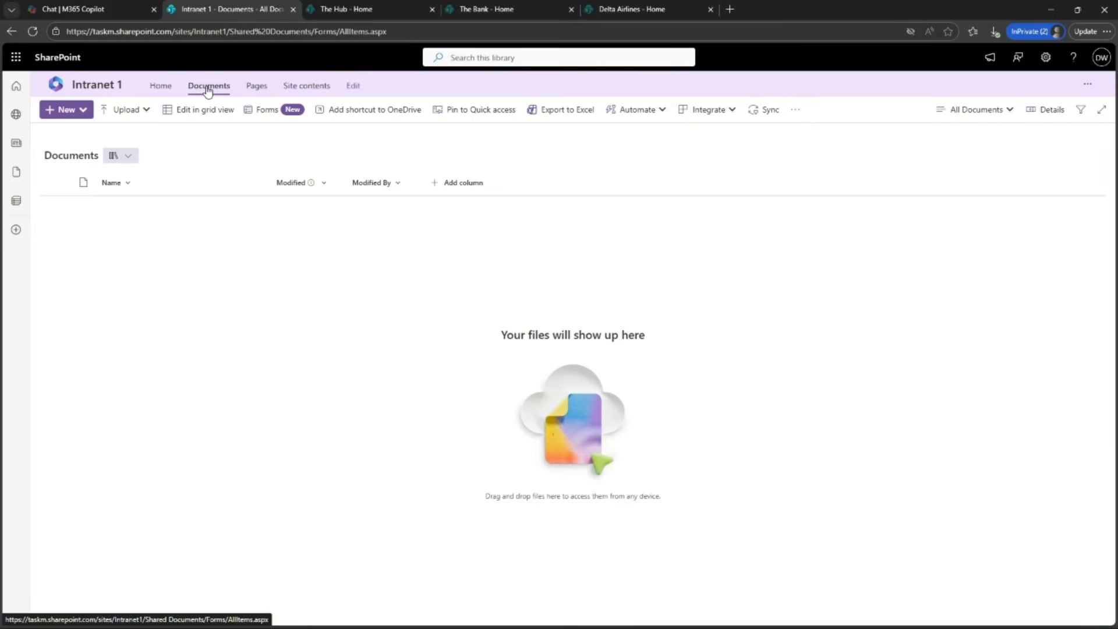
click(67, 110)
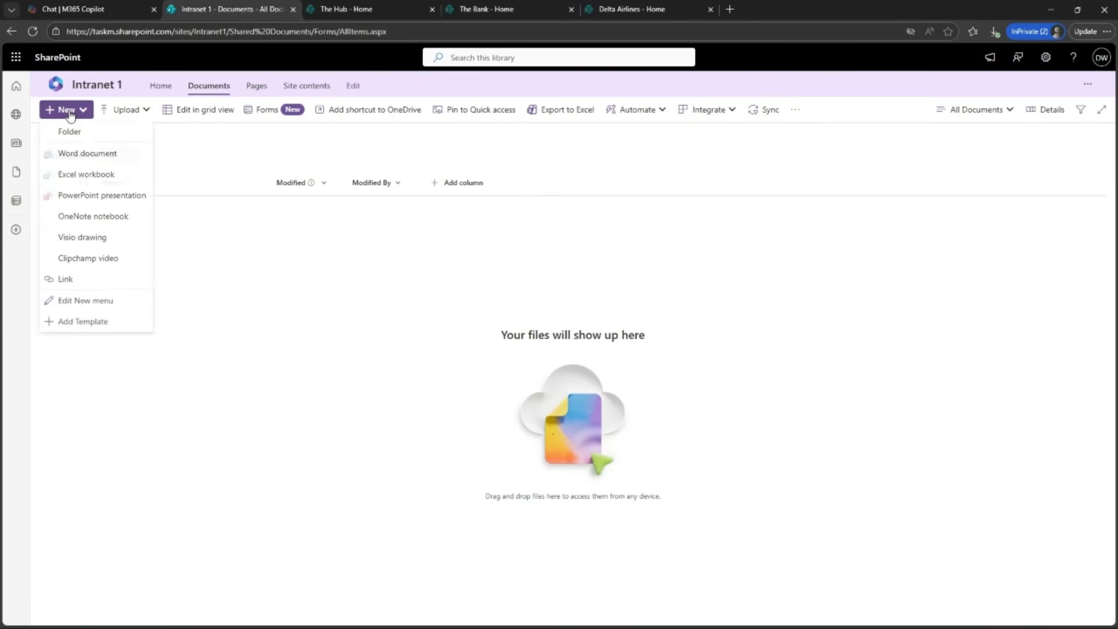
click(110, 155)
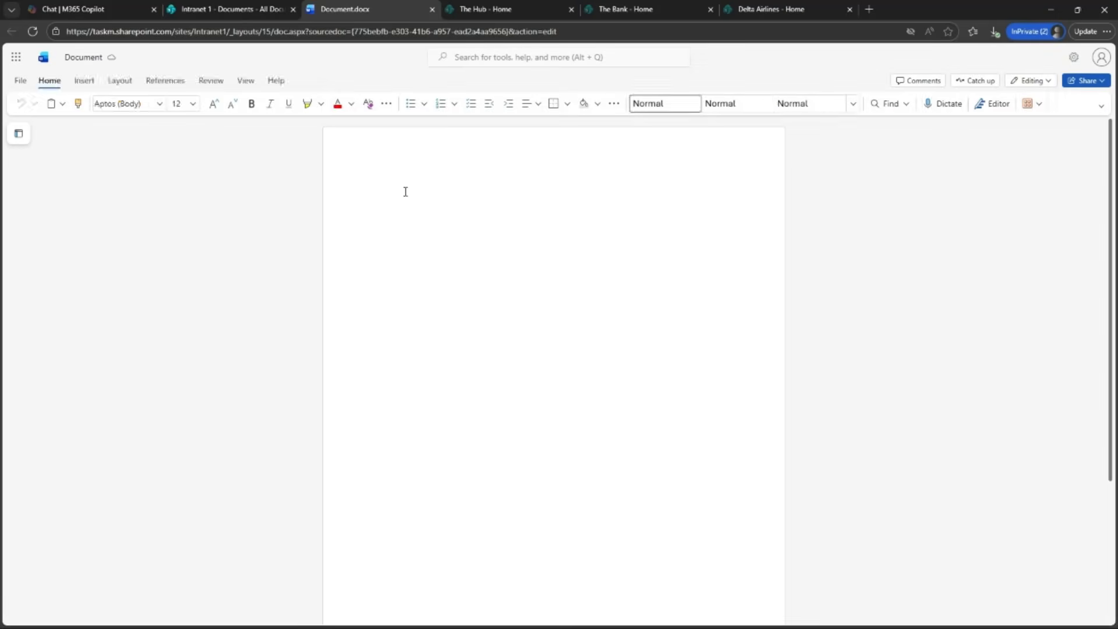
text(\adfas;lfasdf)
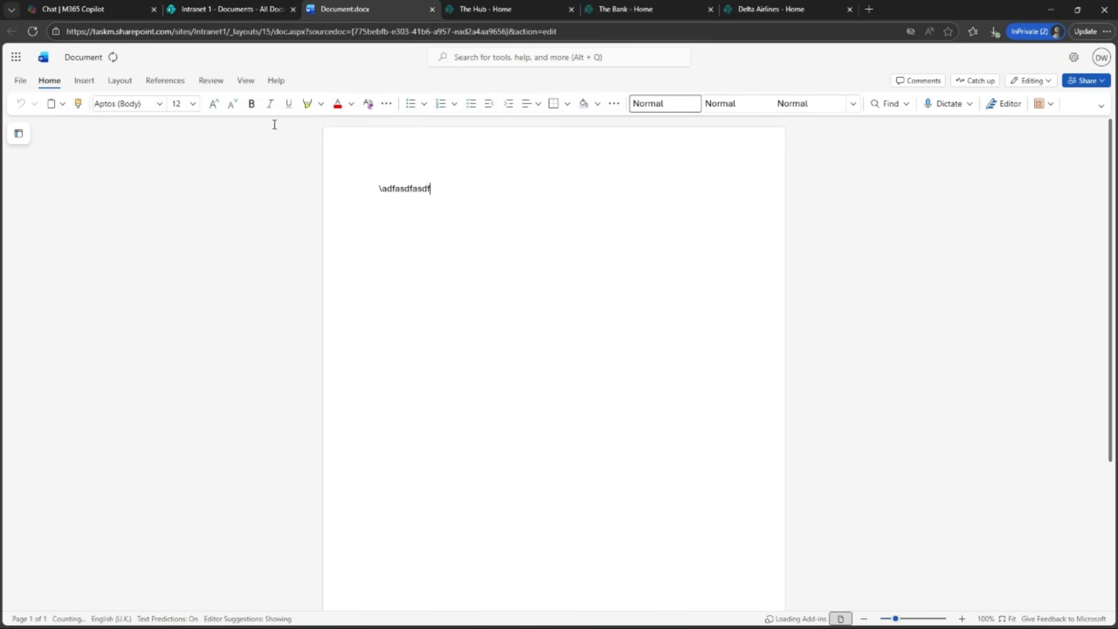
Step: Rename the Word document to Risk Assessment, and close it and refresh the Documents library
click(83, 57)
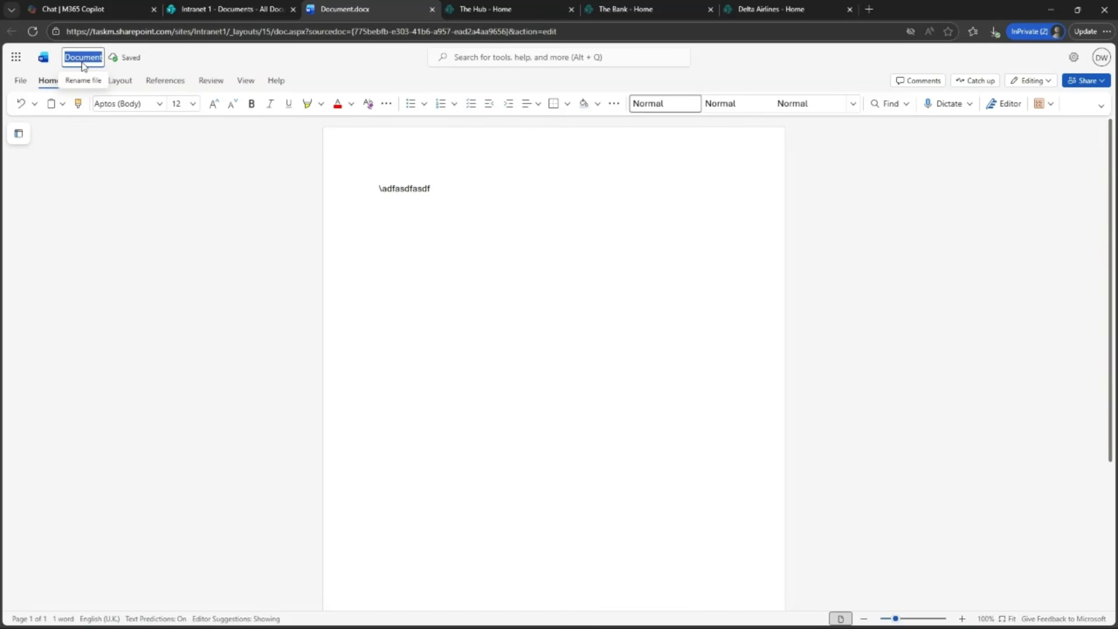
text(Risk Assessment)
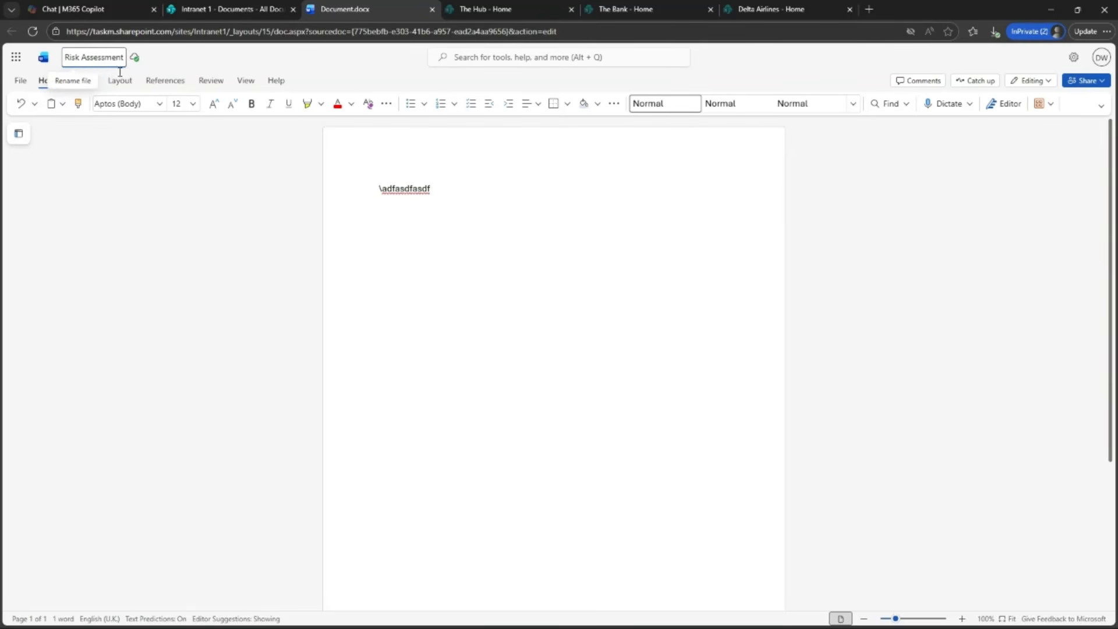
click(477, 242)
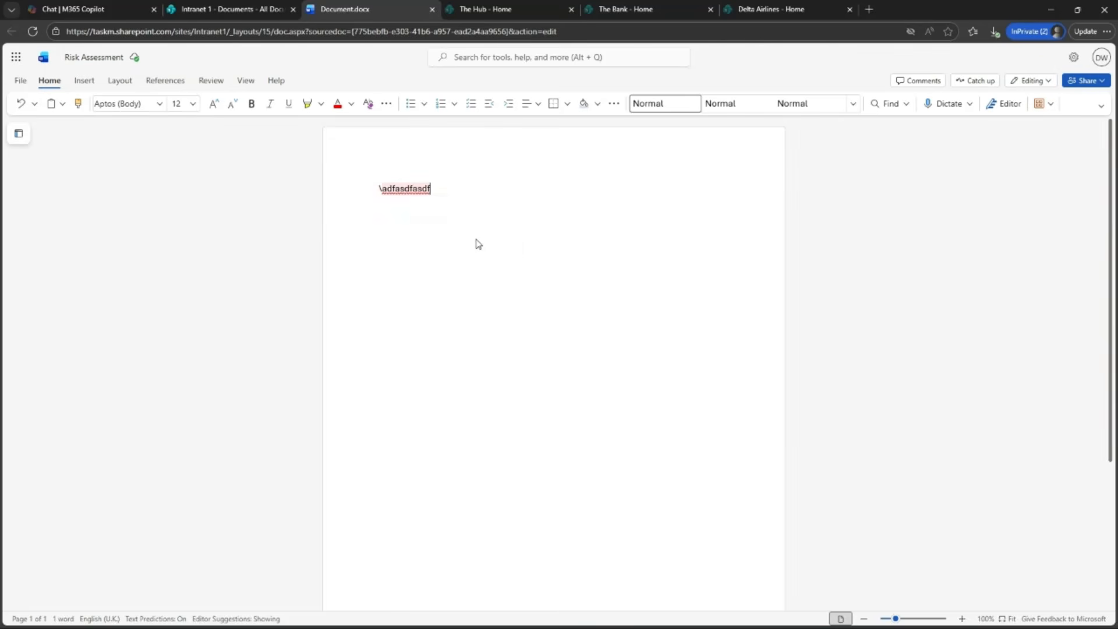
click(432, 9)
click(32, 33)
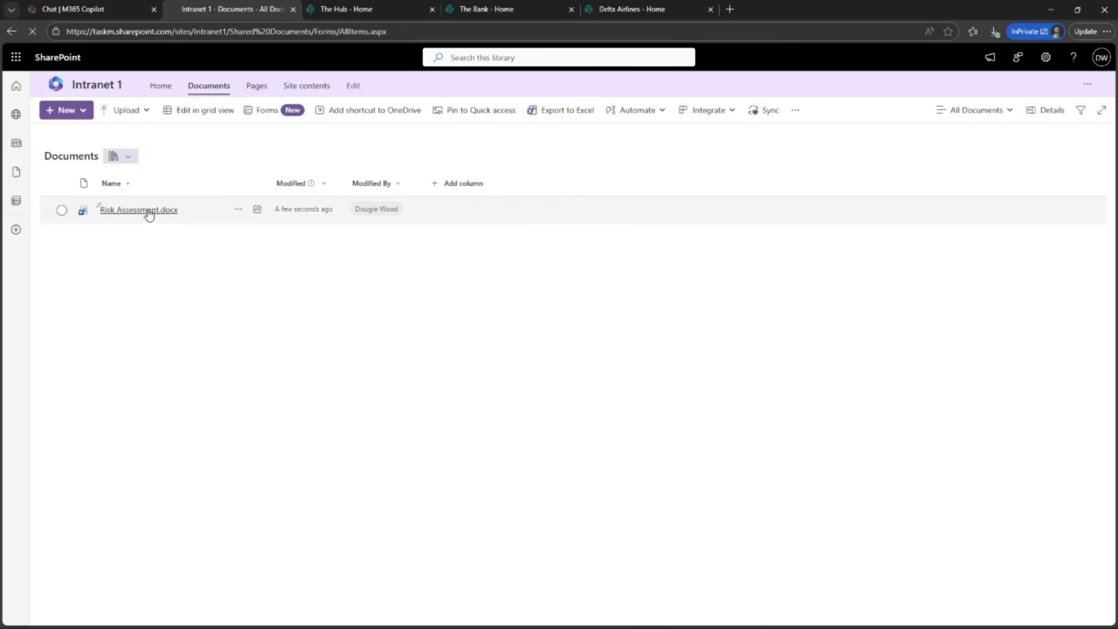
click(135, 110)
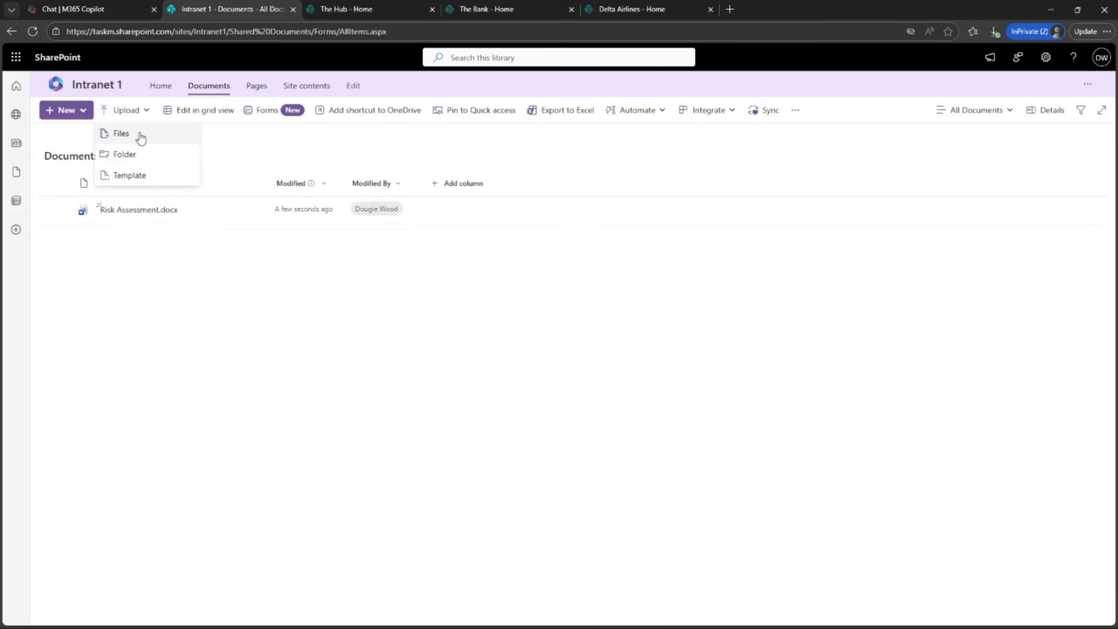
click(246, 323)
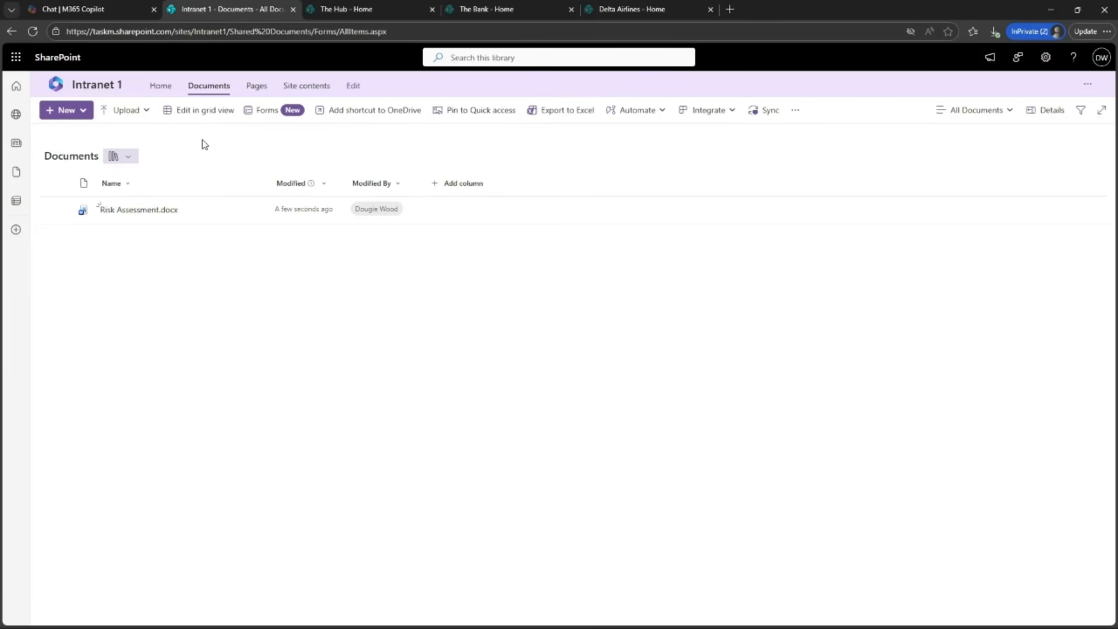
Step: Return to the site's home page, dismiss the suggested next steps, and open the page for editing
click(164, 86)
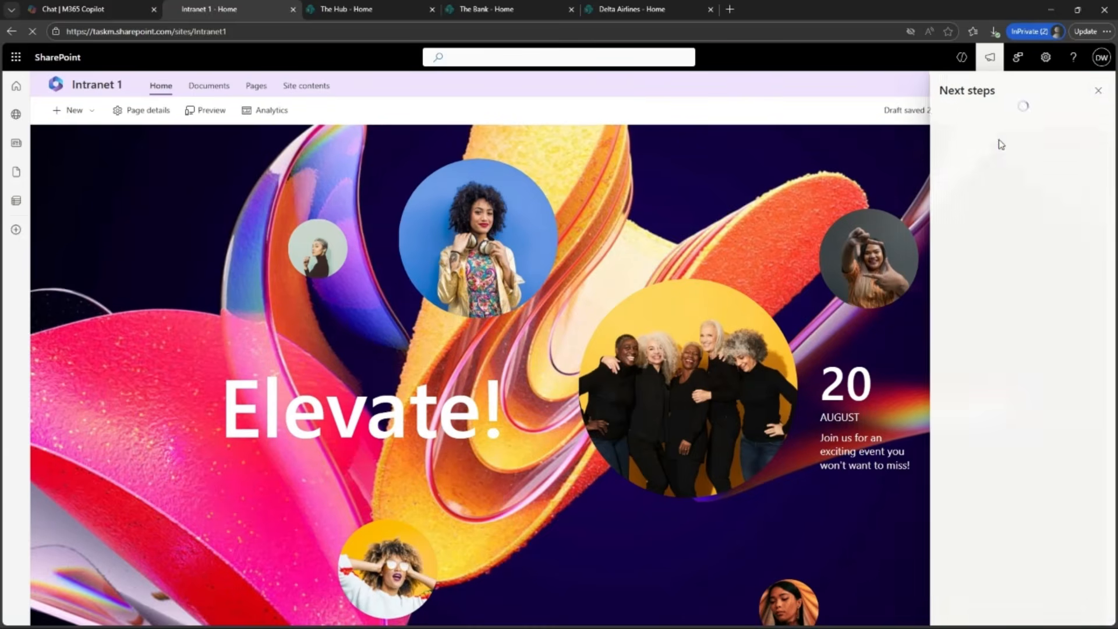
click(1098, 88)
click(988, 111)
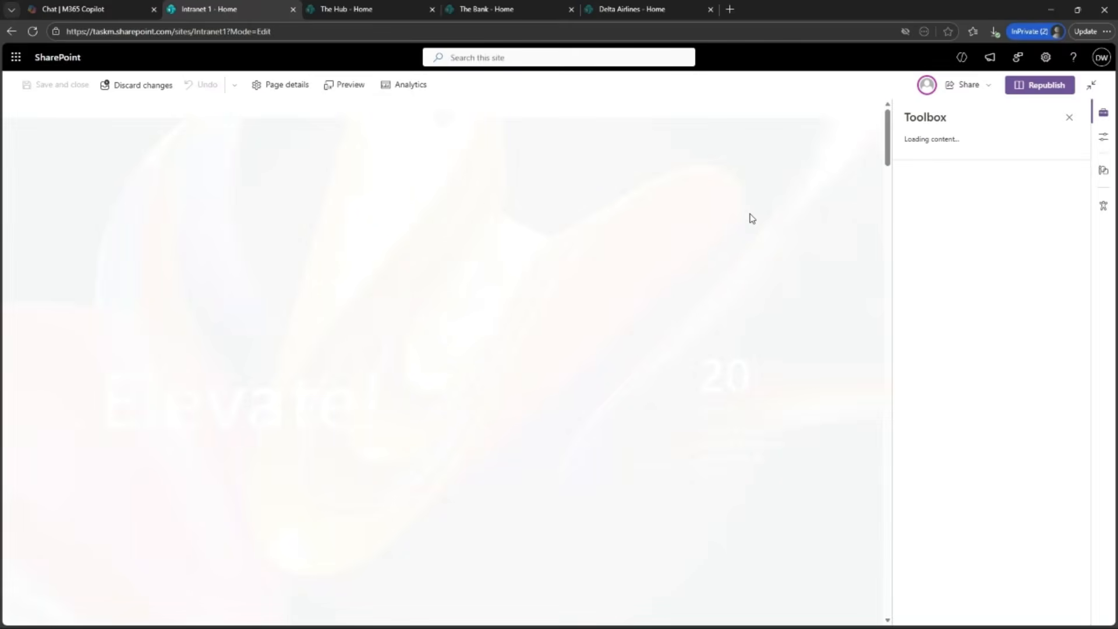
Step: Add a Document library web part below the Company News and have it show the Documents library
scroll(517, 434, down, 15)
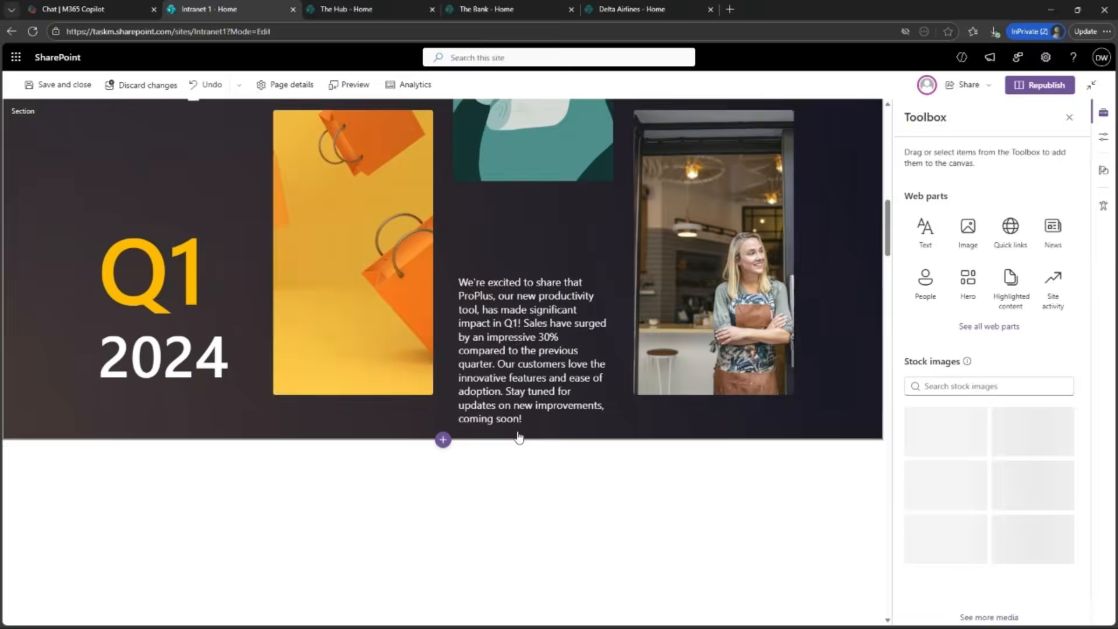
scroll(516, 430, down, 3)
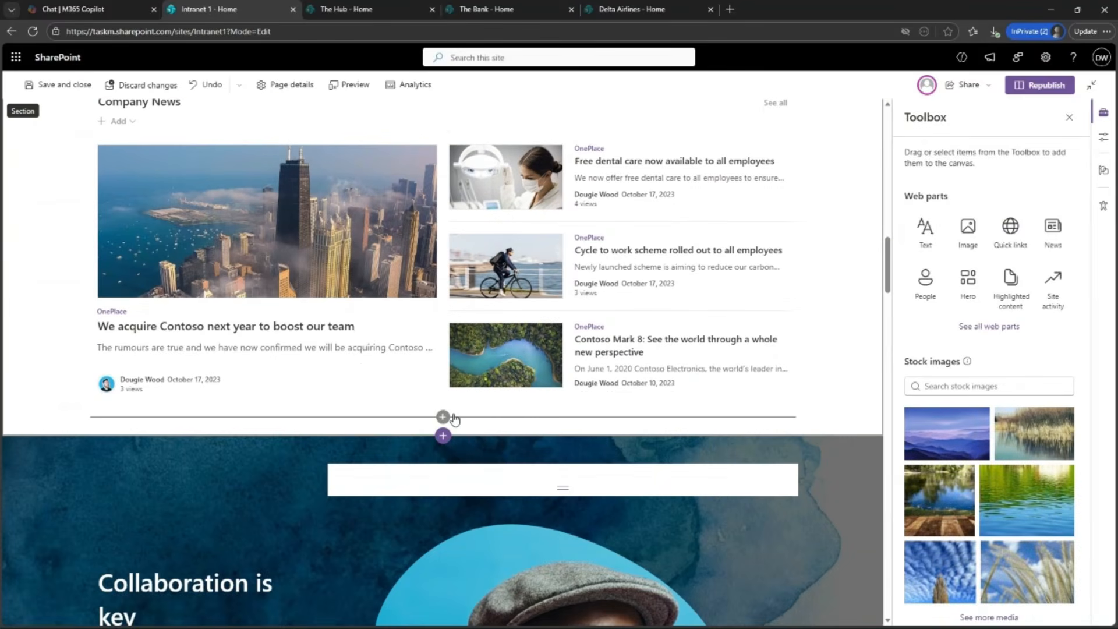
click(442, 417)
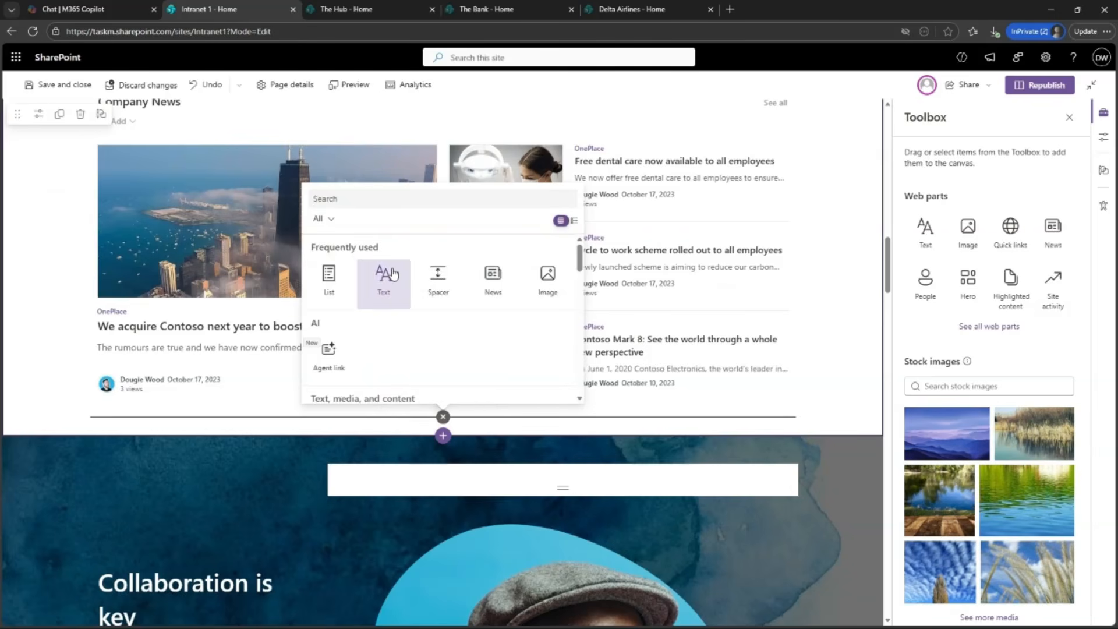
text(document)
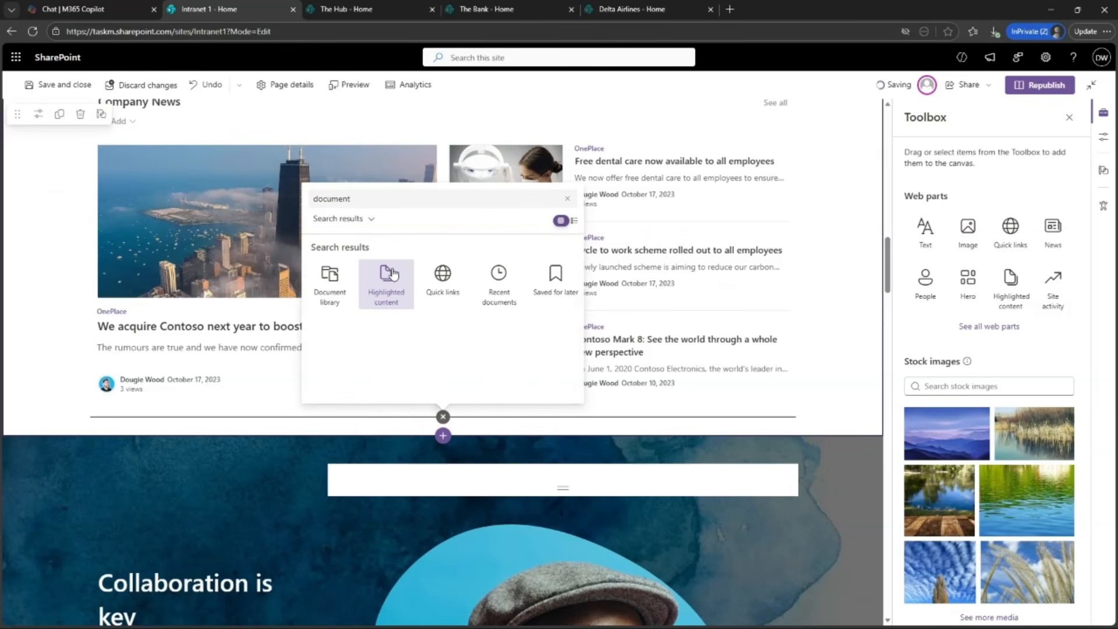
click(324, 288)
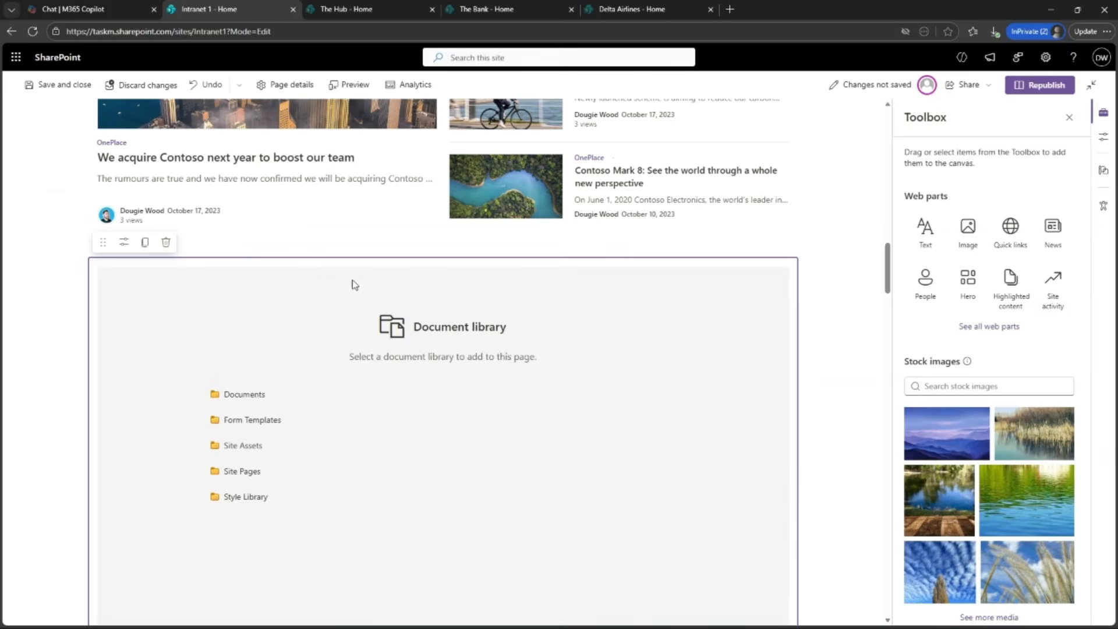
click(244, 395)
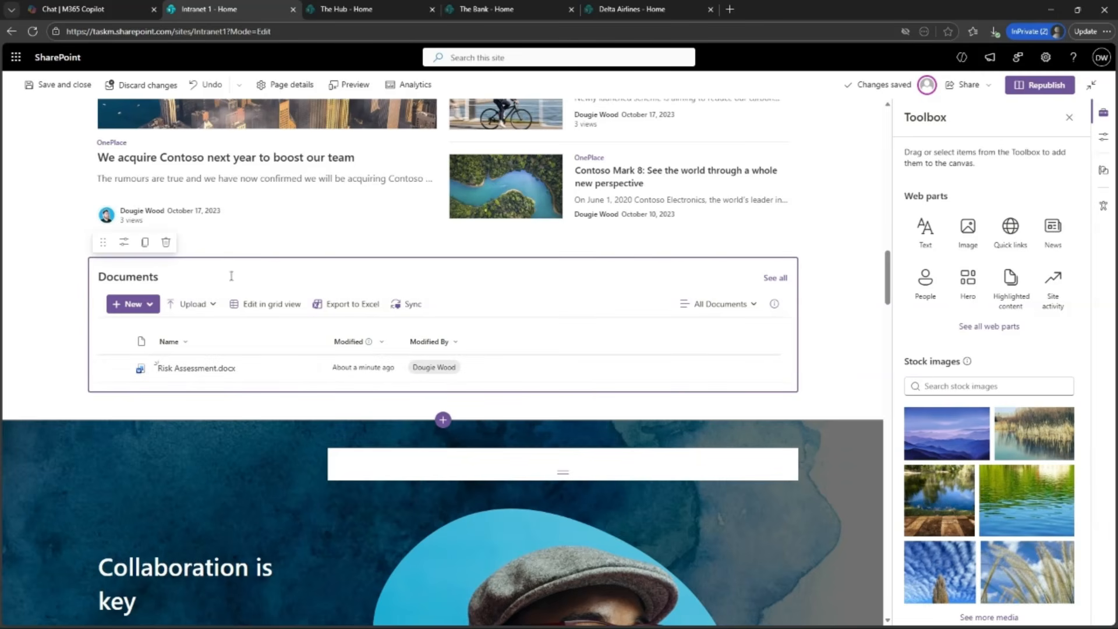
Step: Hide the command bar and the "See all" button of the Document library web part and apply the settings
click(124, 242)
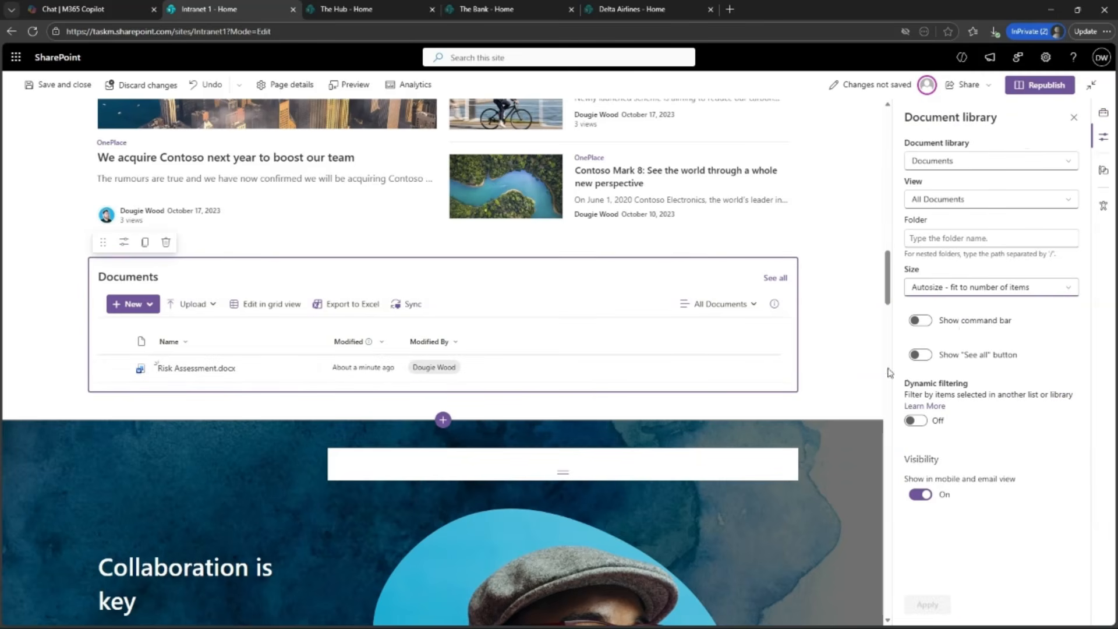
click(920, 320)
click(920, 355)
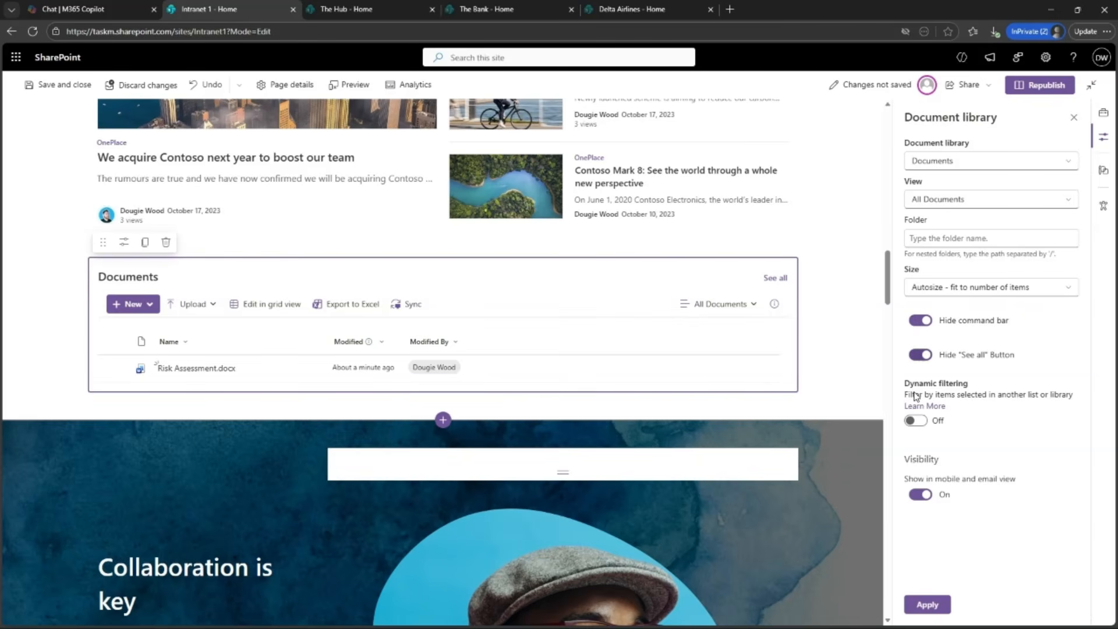
click(928, 607)
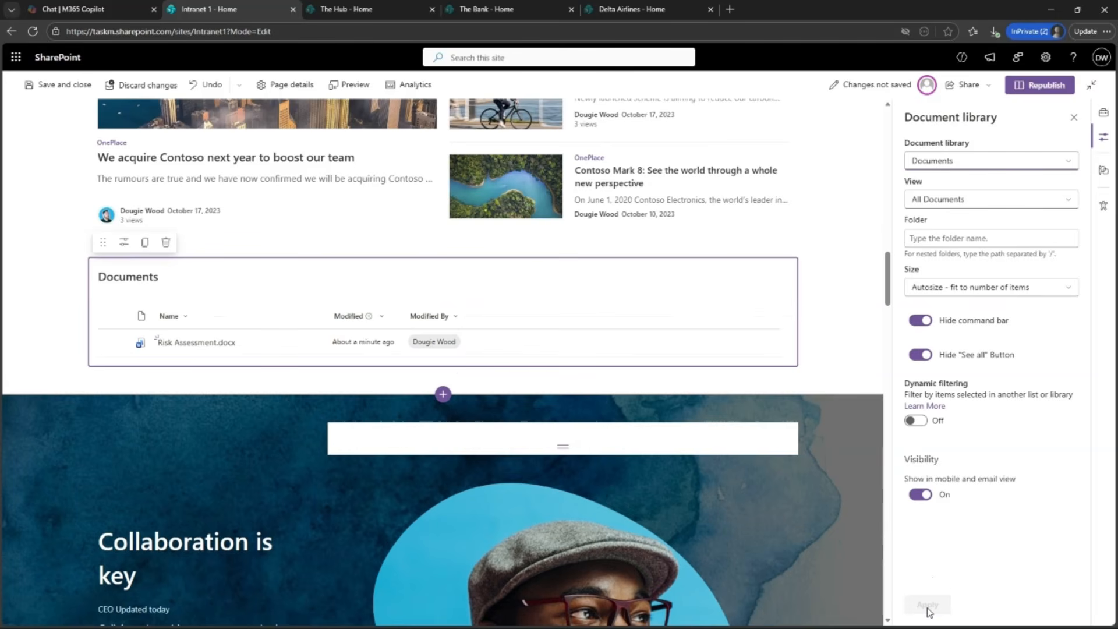
Step: Change the title of the Document library web part to Policies
double_click(137, 276)
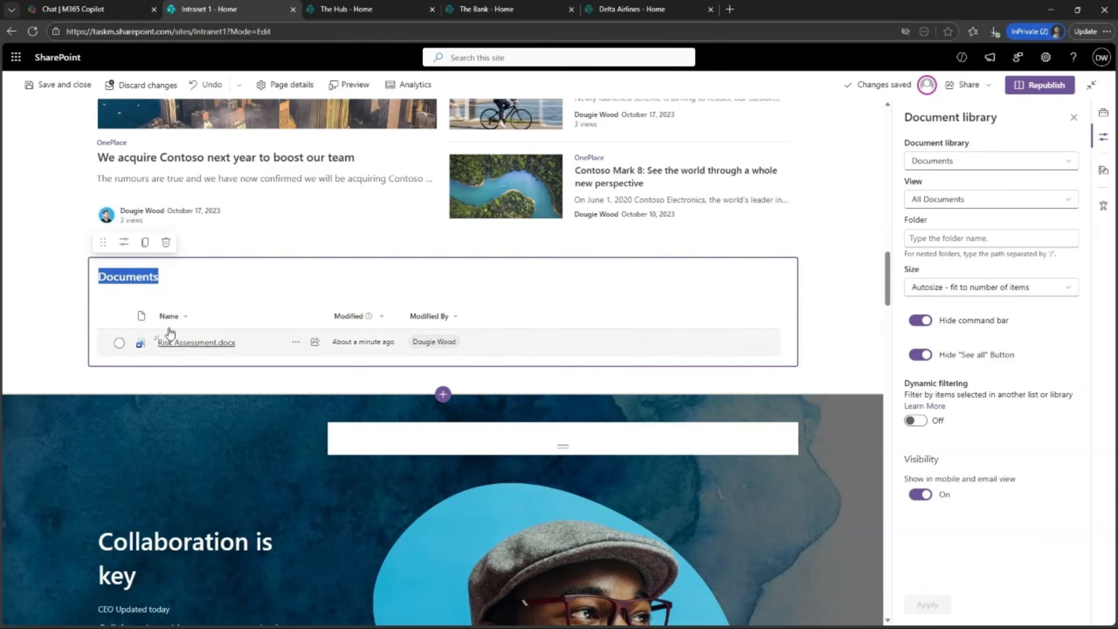
text(Policies)
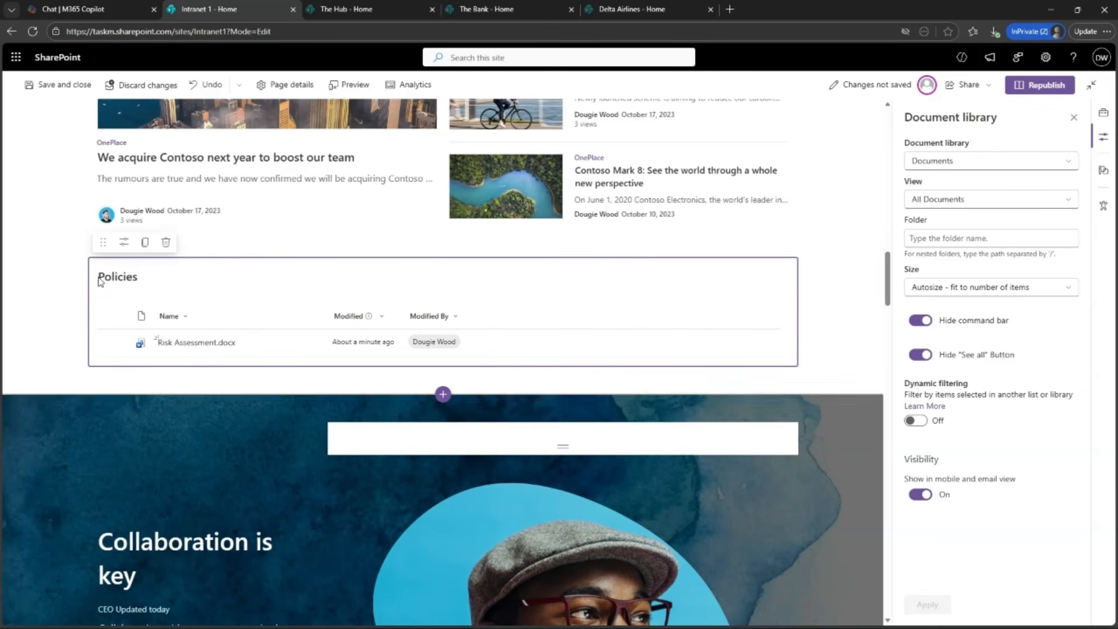
click(65, 295)
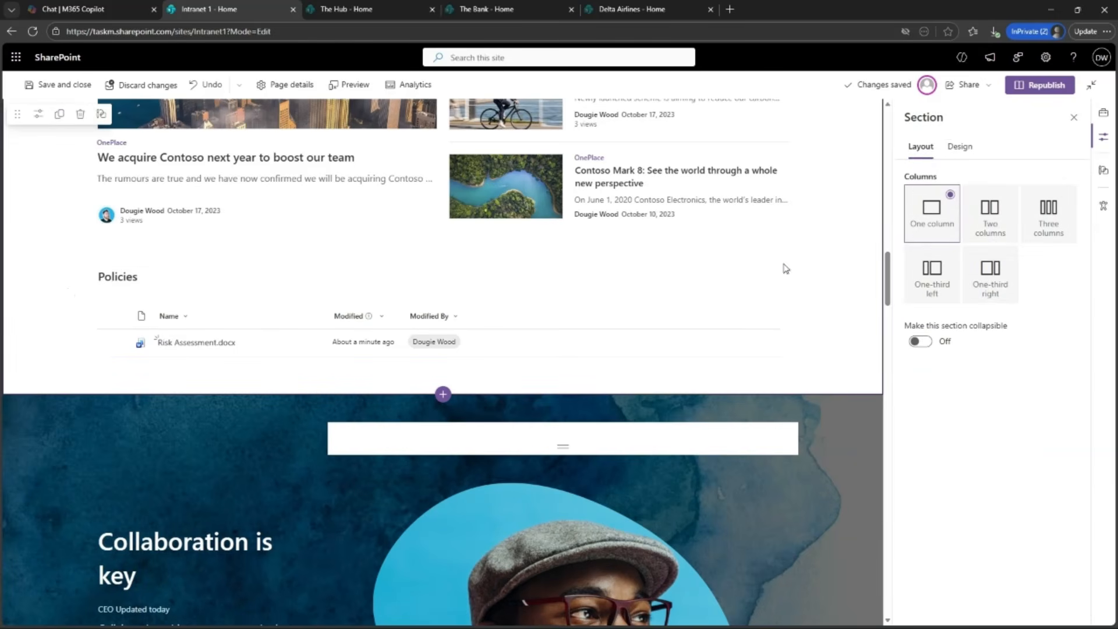
Step: Delete the Policies document library web part and republish the home page
click(227, 293)
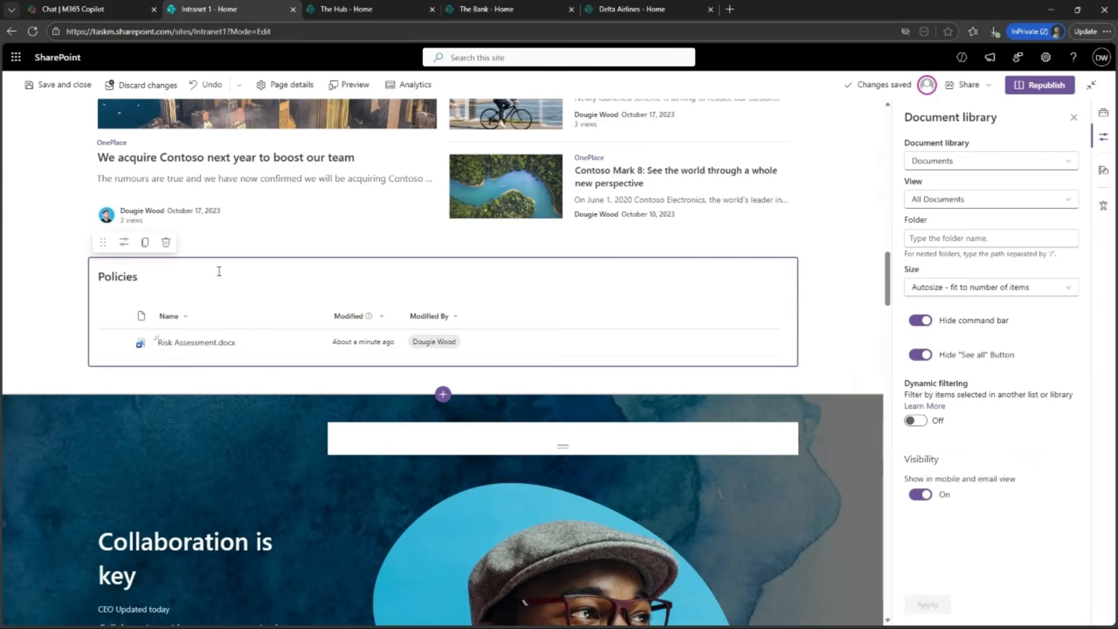
click(167, 242)
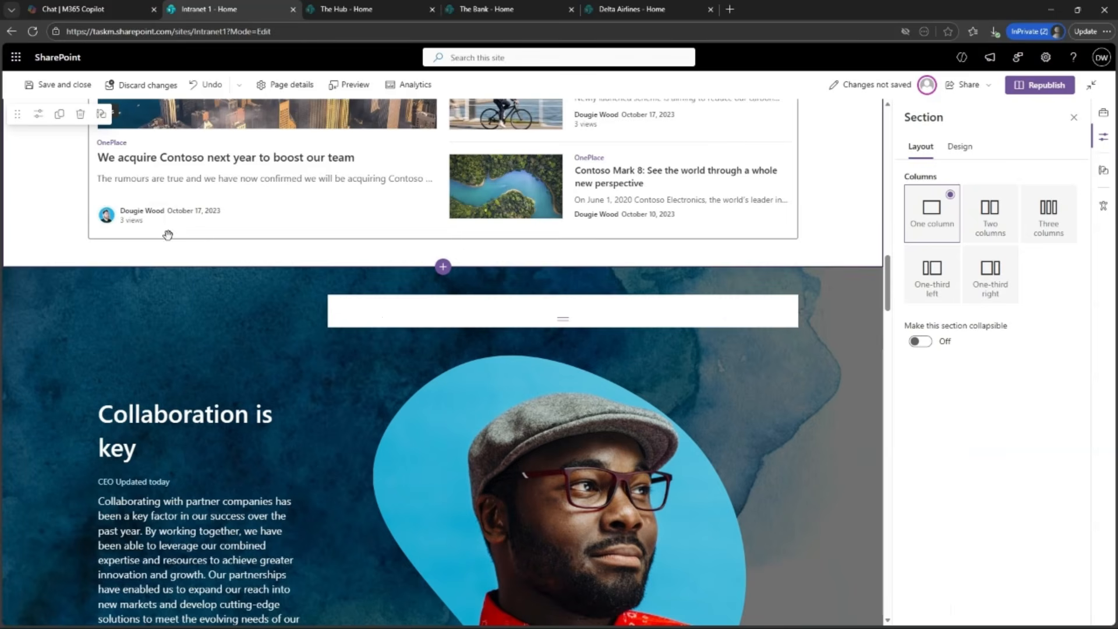
click(1039, 87)
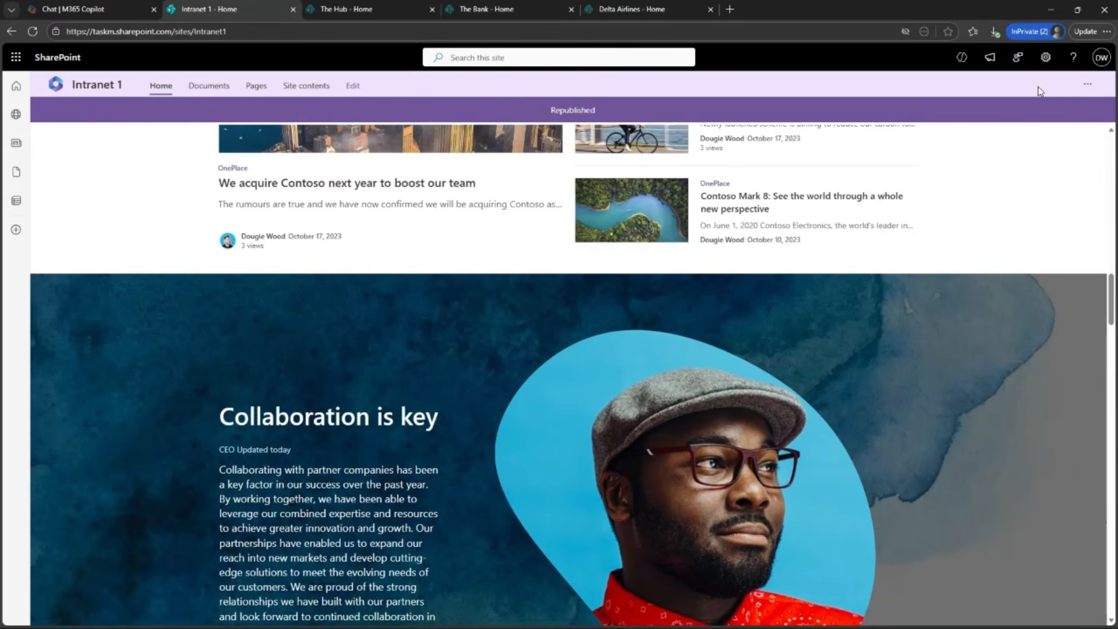
scroll(1016, 294, up, 10)
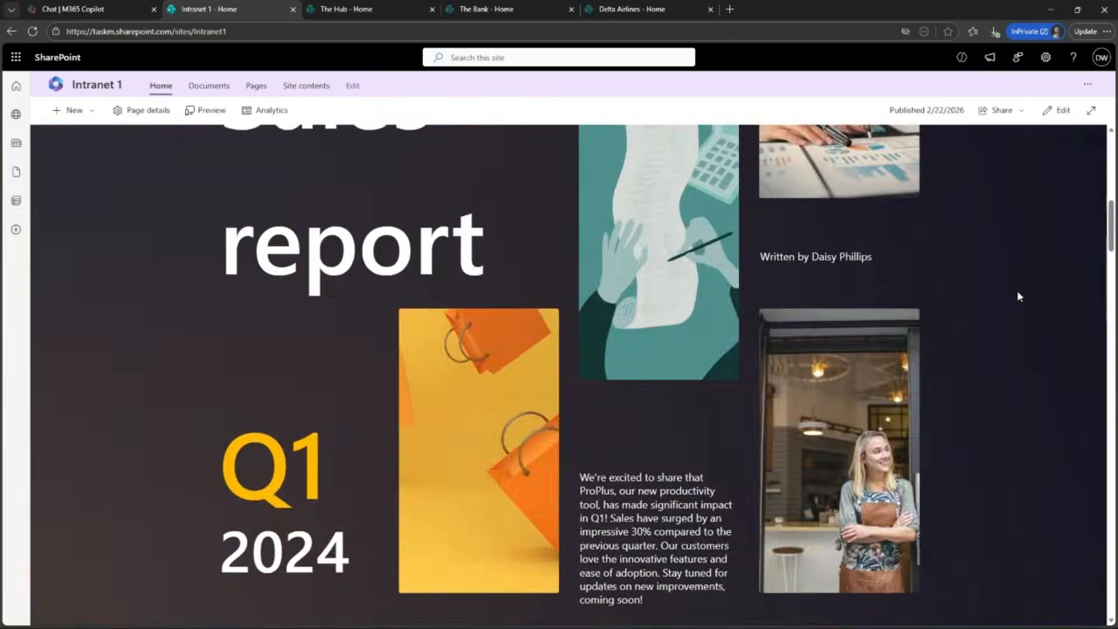
scroll(1018, 296, up, 5)
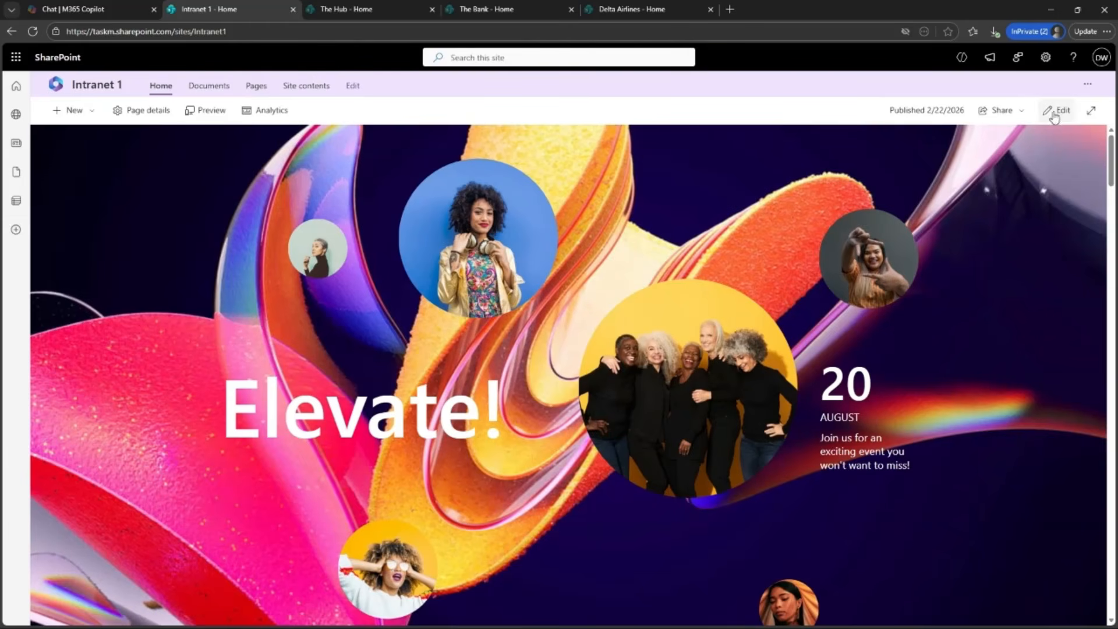
Step: Open the site access settings and add a colleague and the Everyone except external users group to the sharing list
click(1087, 84)
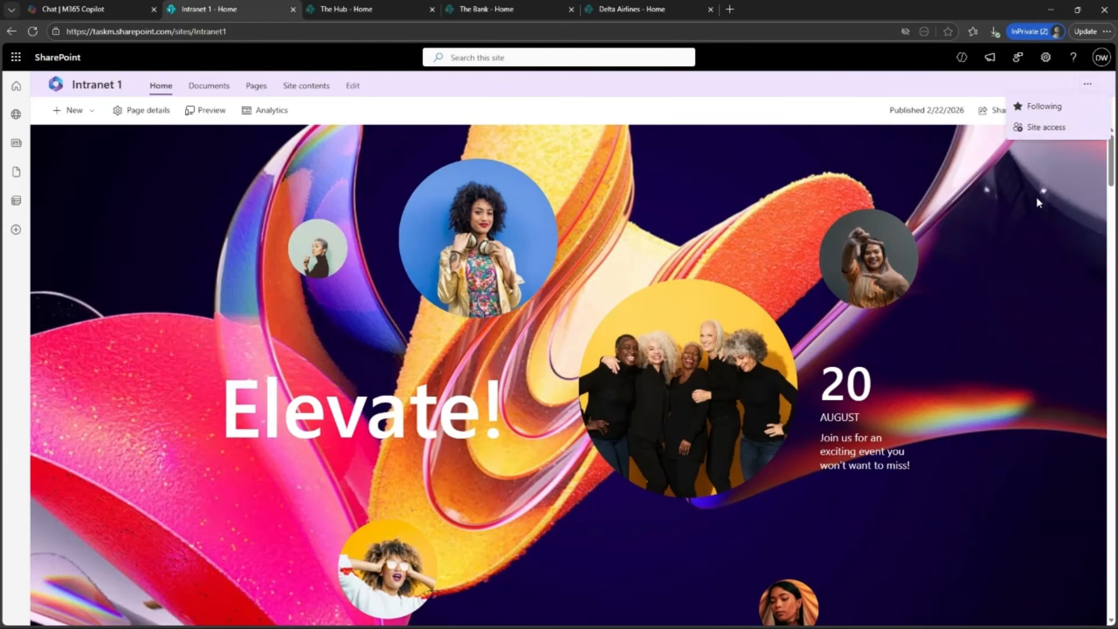
click(1036, 199)
click(1087, 84)
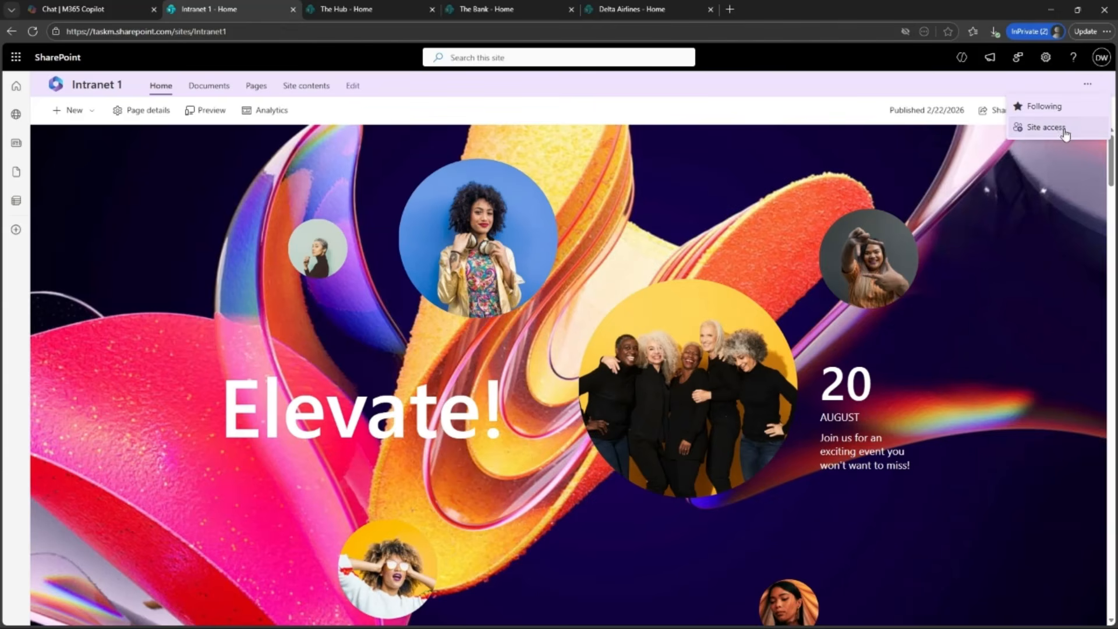
click(1046, 128)
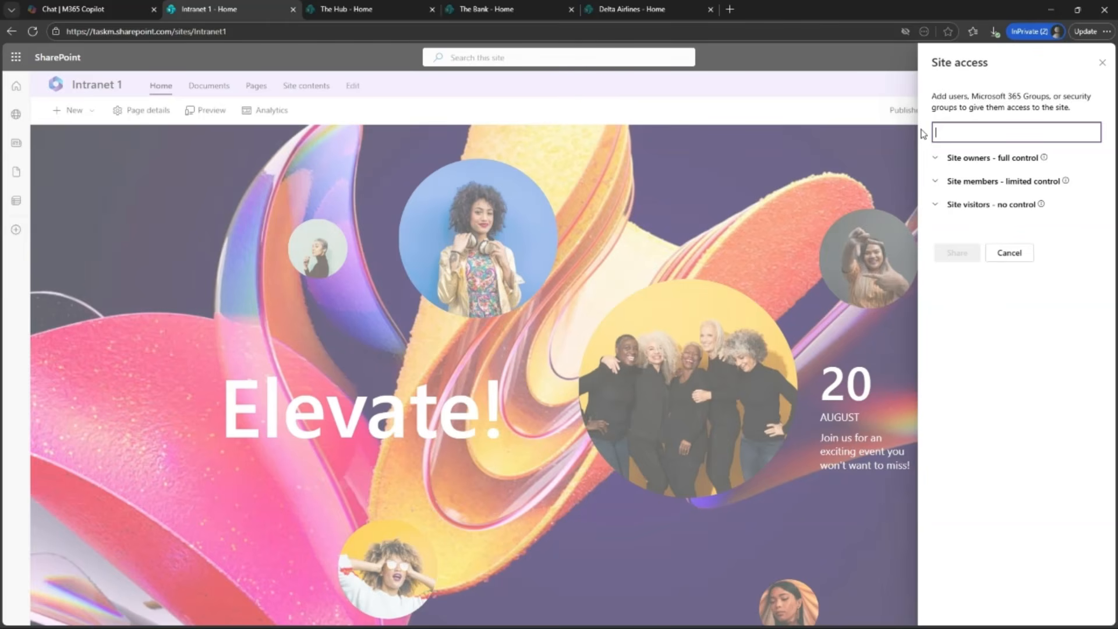
text(chris)
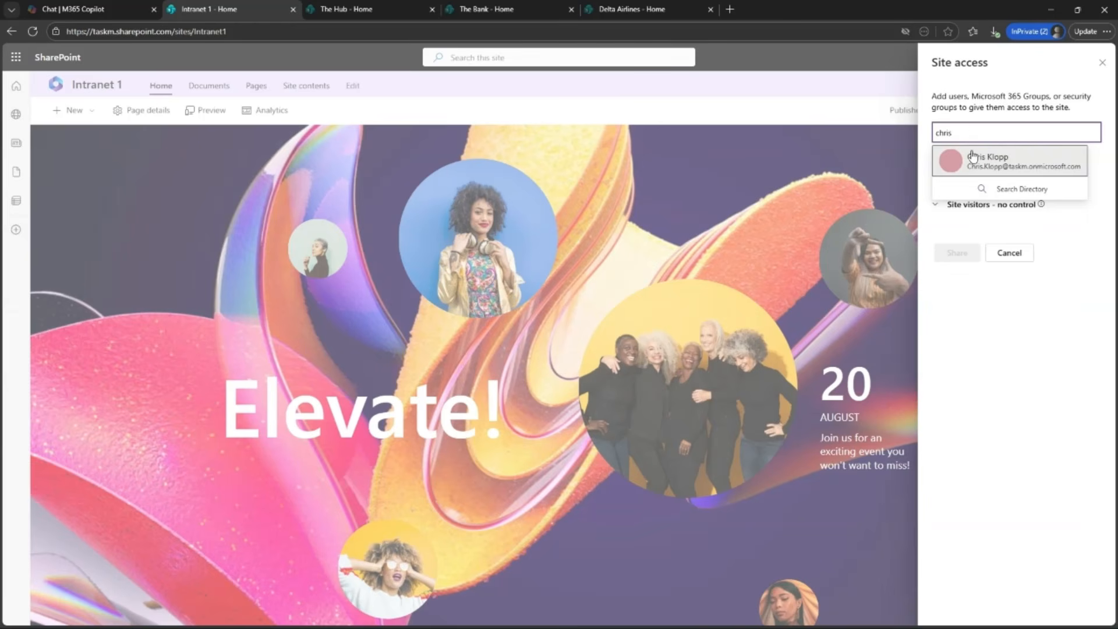
click(974, 158)
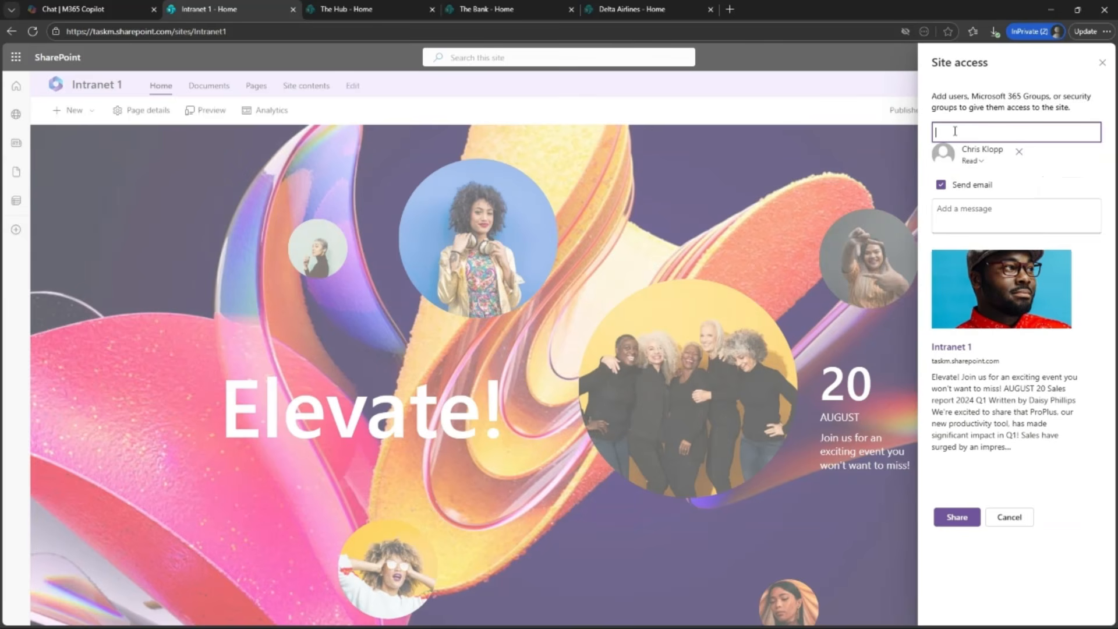
text(everyone)
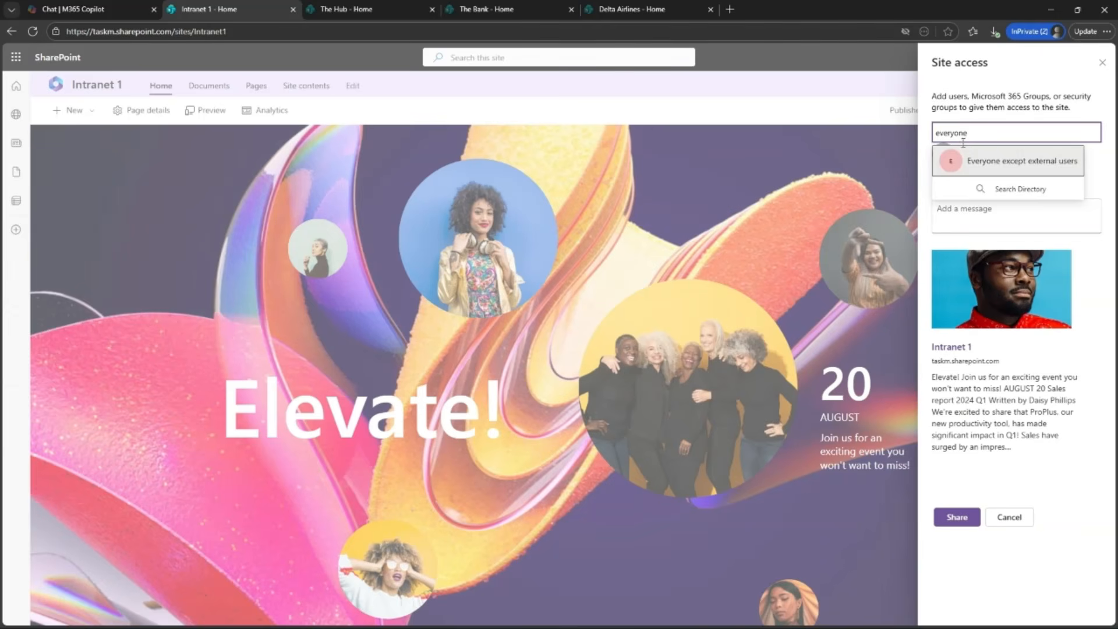
click(997, 167)
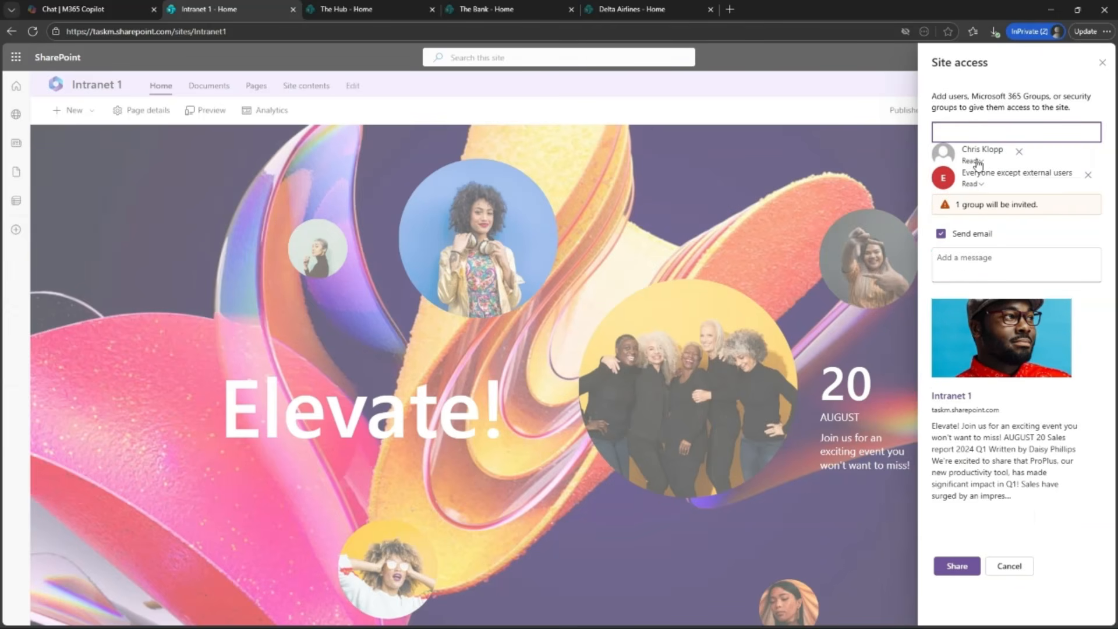
Step: Review the permission levels available for the added colleague, remove both sharing entries, and close site access without sharing
click(978, 162)
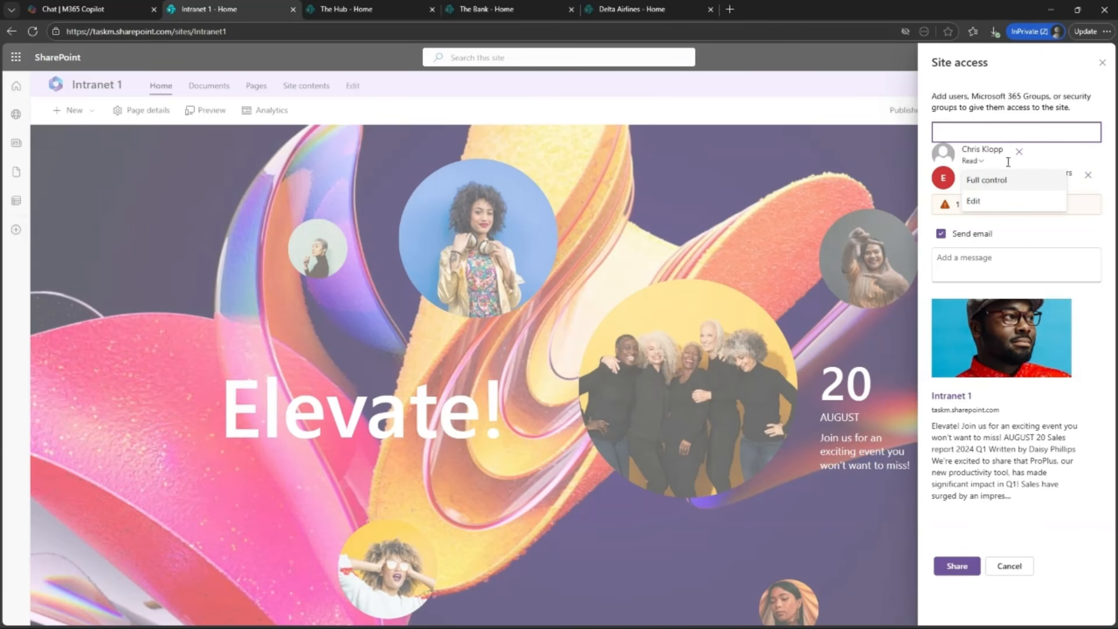
click(1055, 155)
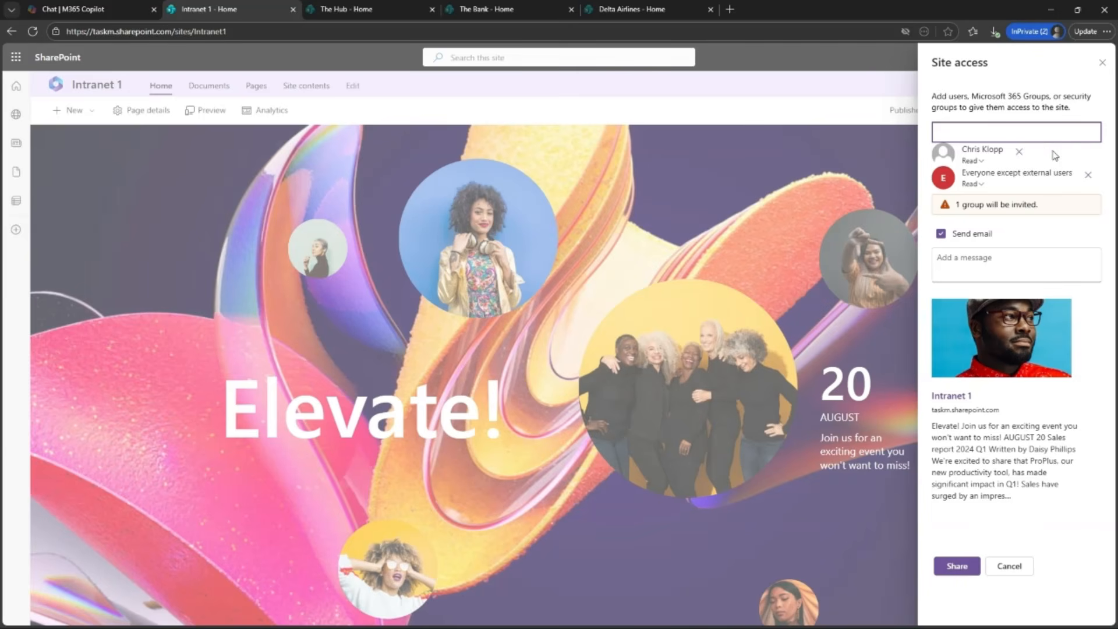
click(1018, 151)
click(1089, 152)
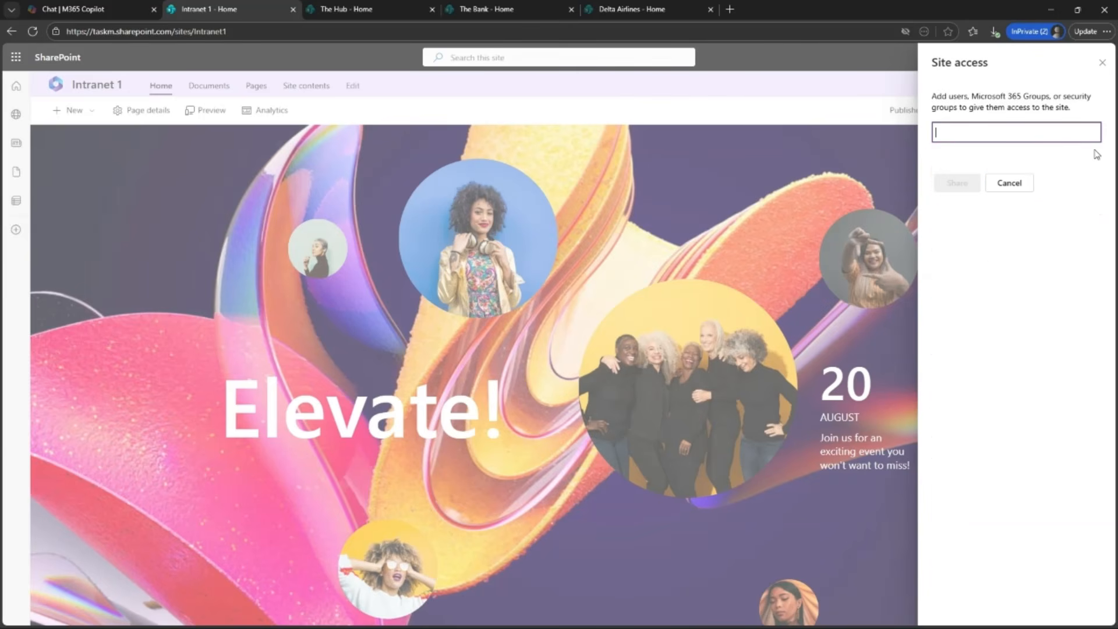
click(1103, 64)
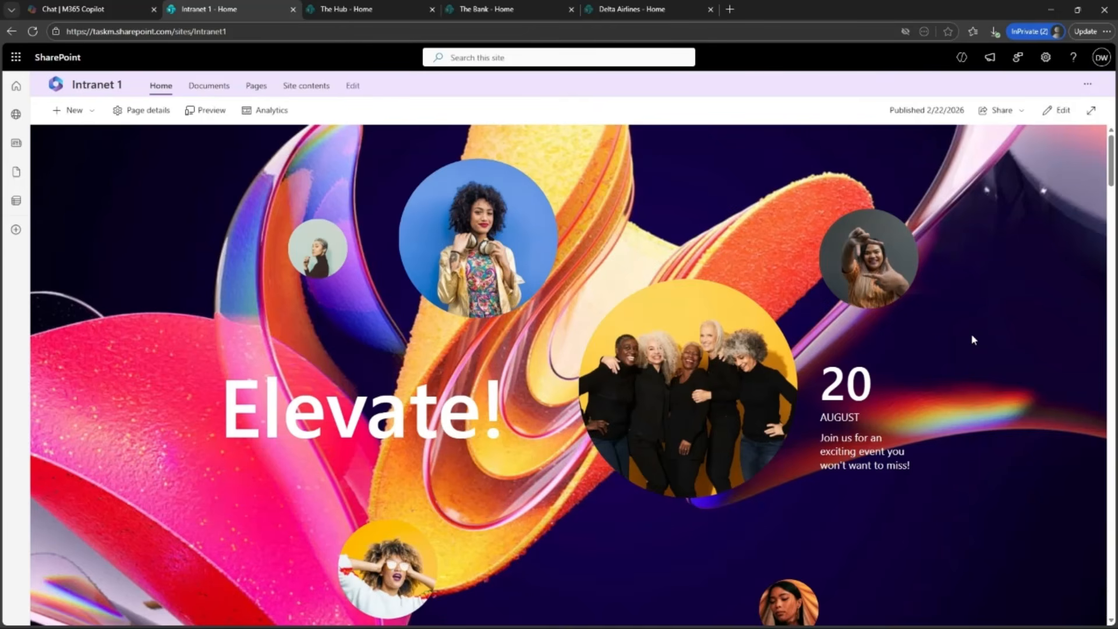
scroll(972, 336, down, 3)
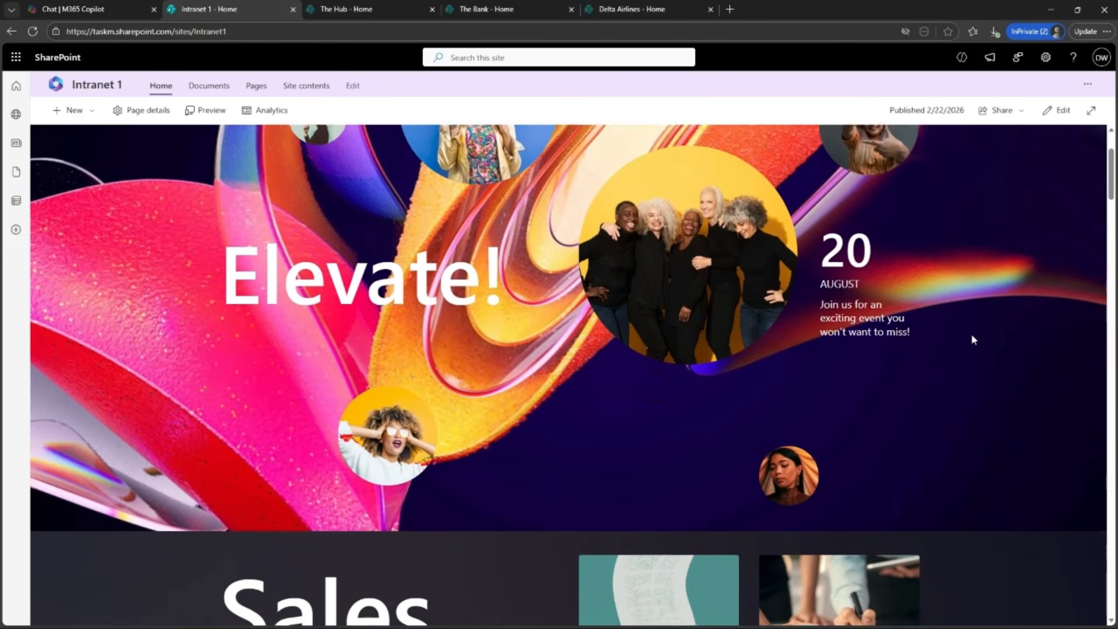
scroll(972, 340, down, 4)
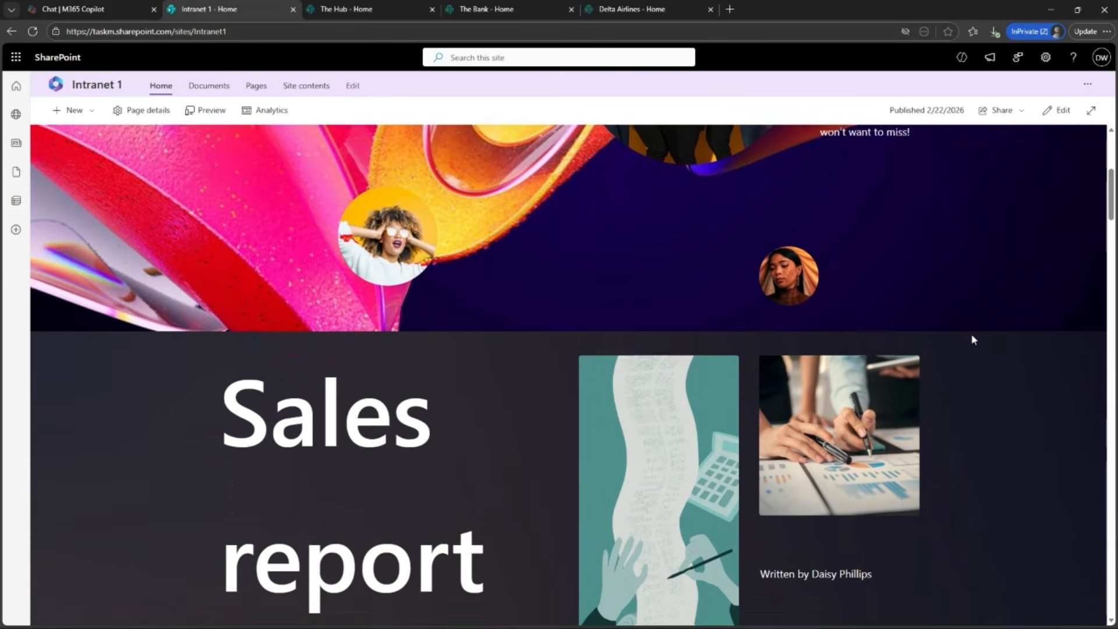
scroll(972, 339, down, 4)
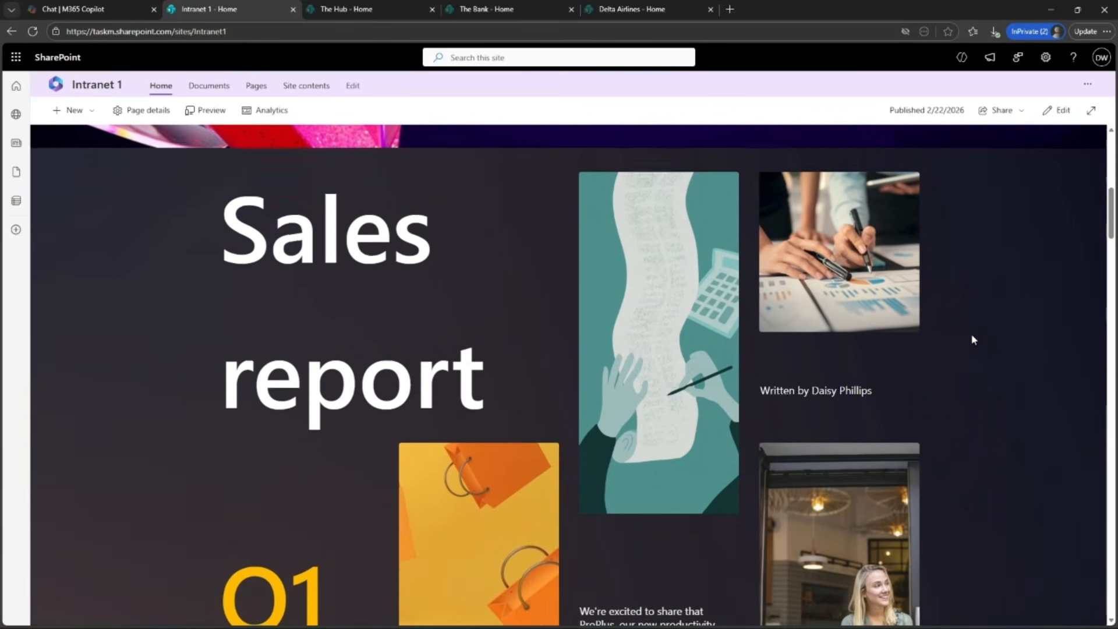
Step: Review the published home page from the Sales report section through Company News, collaboration, values and belonging to the Drone Industry section and below
scroll(971, 340, down, 4)
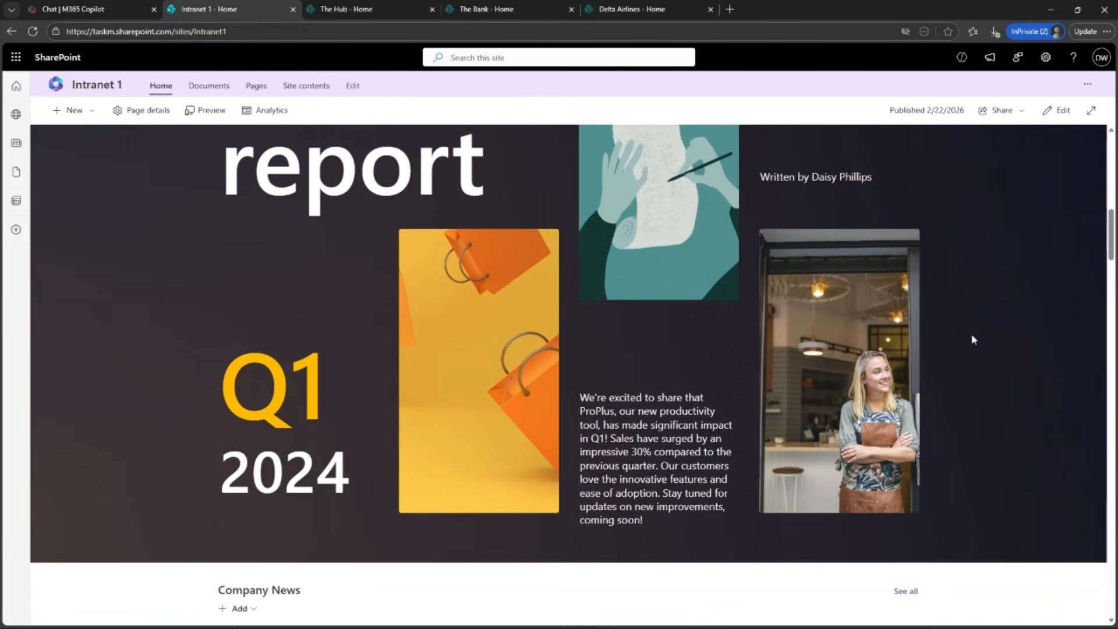
scroll(972, 340, down, 3)
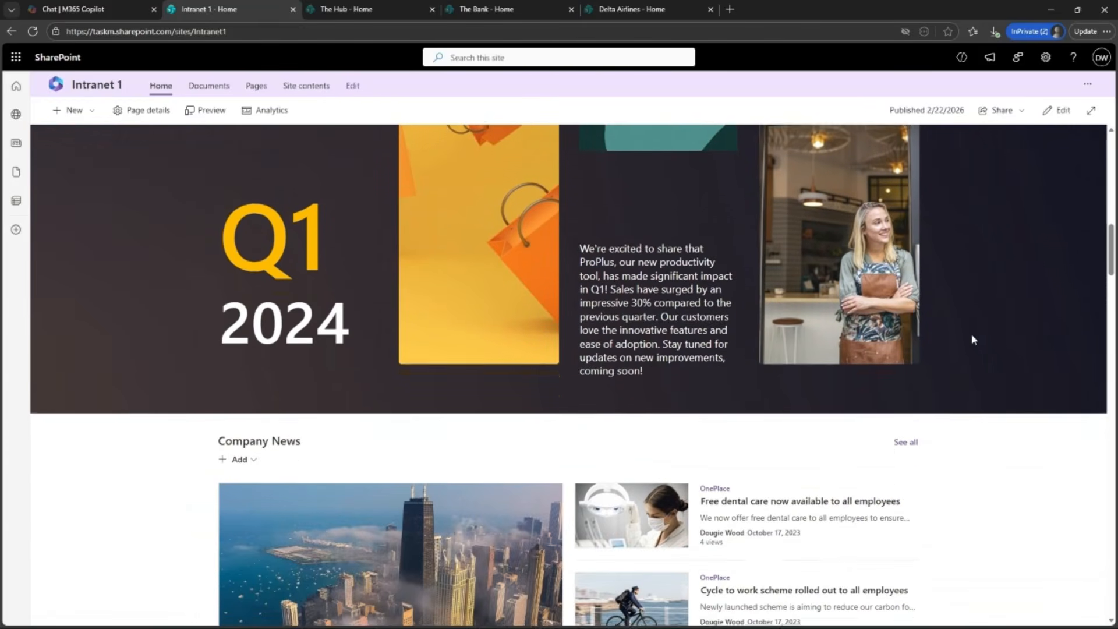
scroll(972, 339, down, 4)
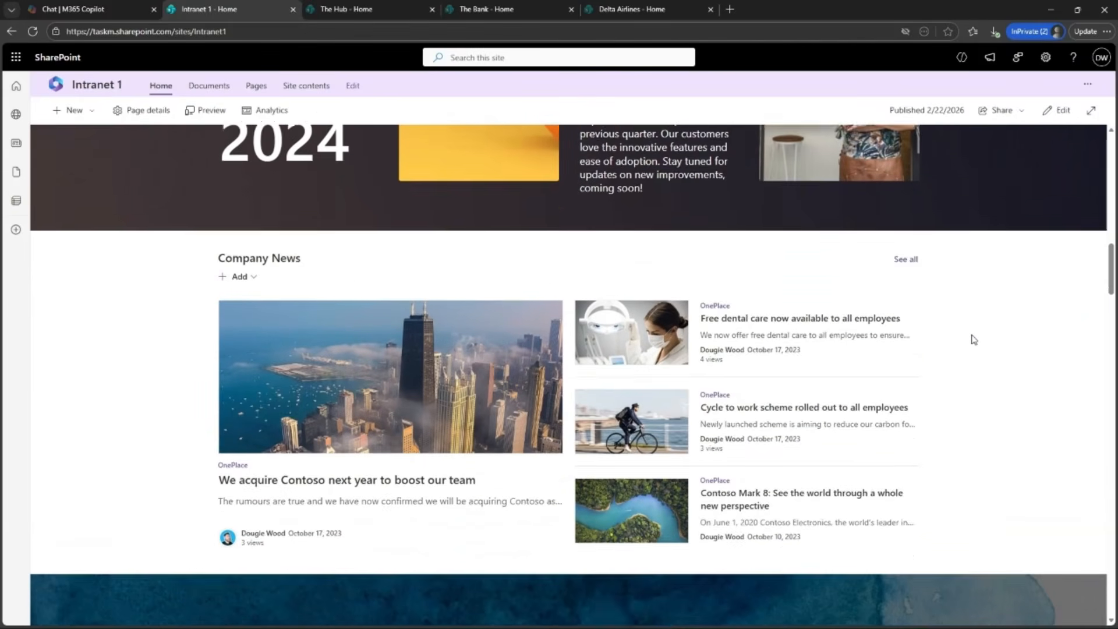
scroll(973, 339, down, 2)
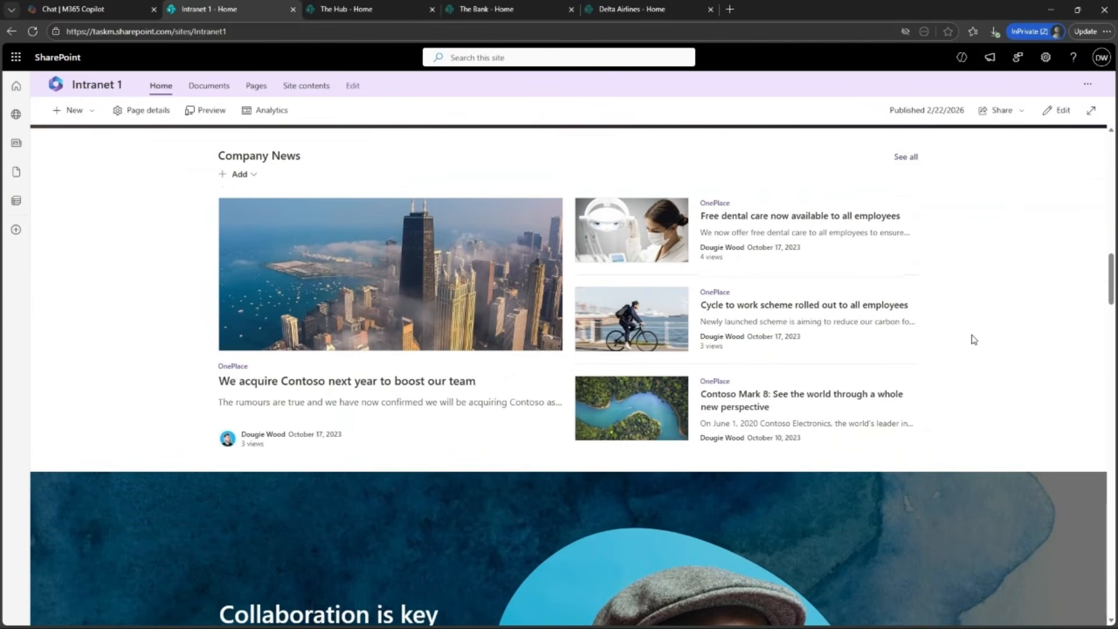
scroll(973, 339, down, 3)
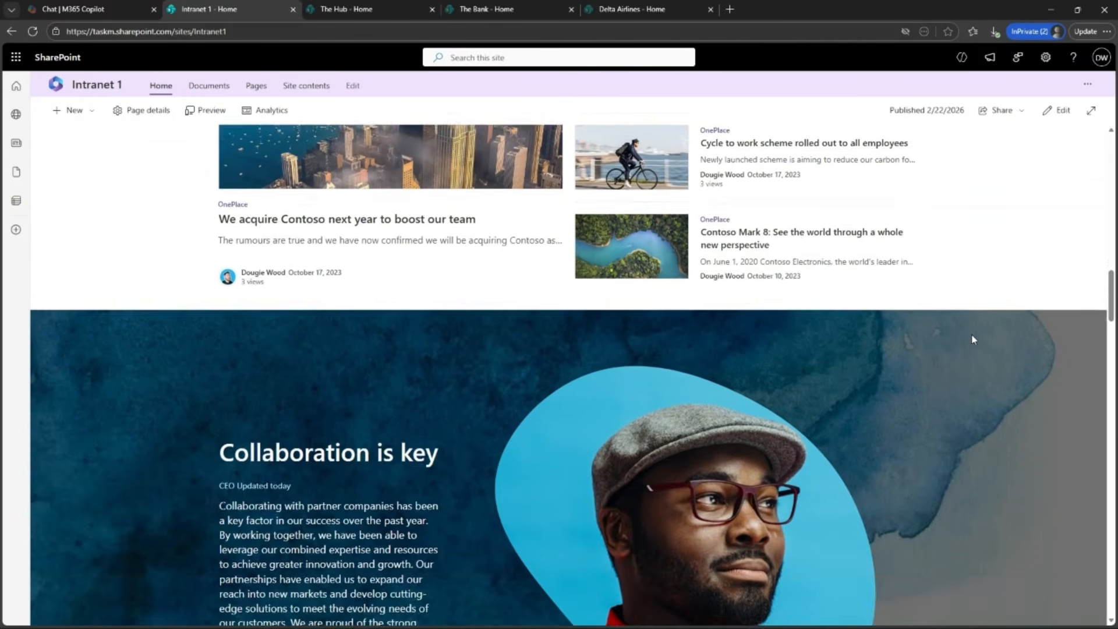
scroll(972, 340, down, 3)
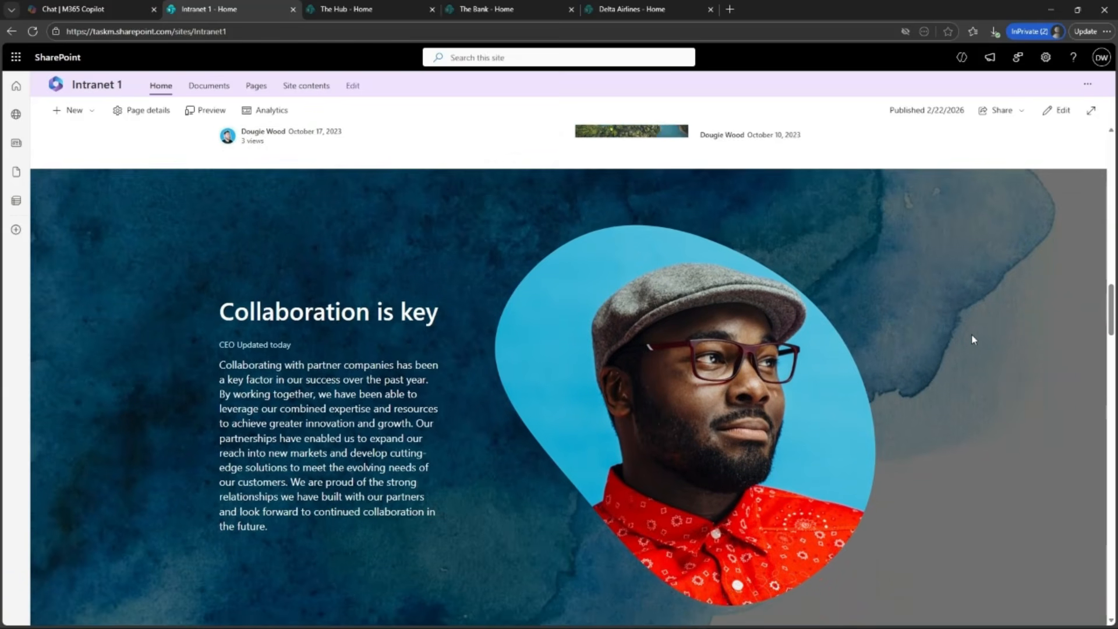
scroll(971, 340, down, 2)
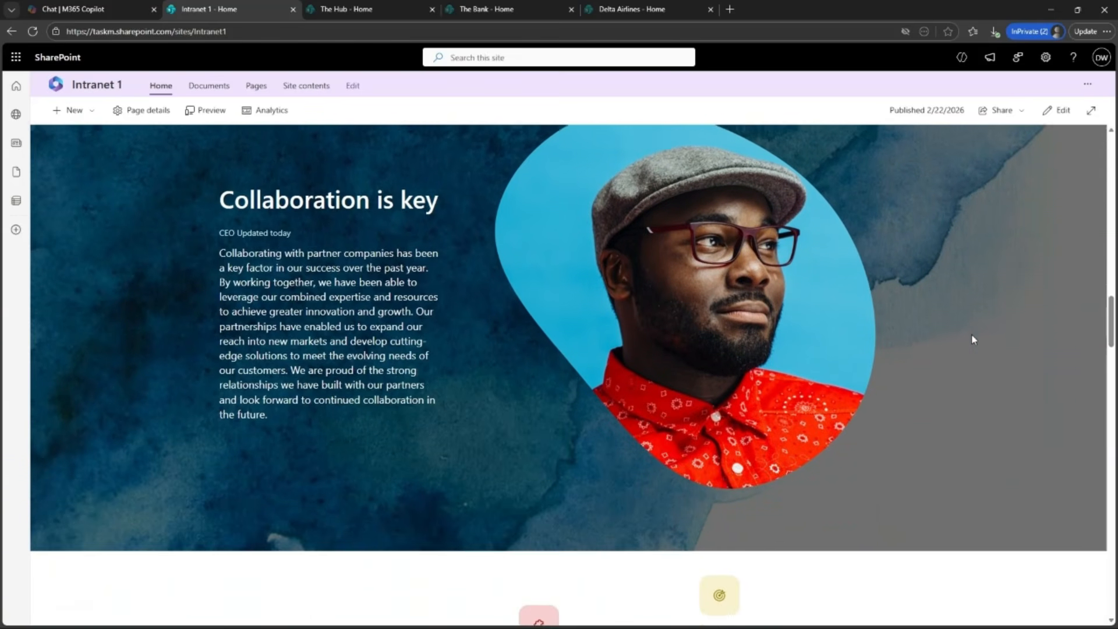
scroll(971, 339, down, 3)
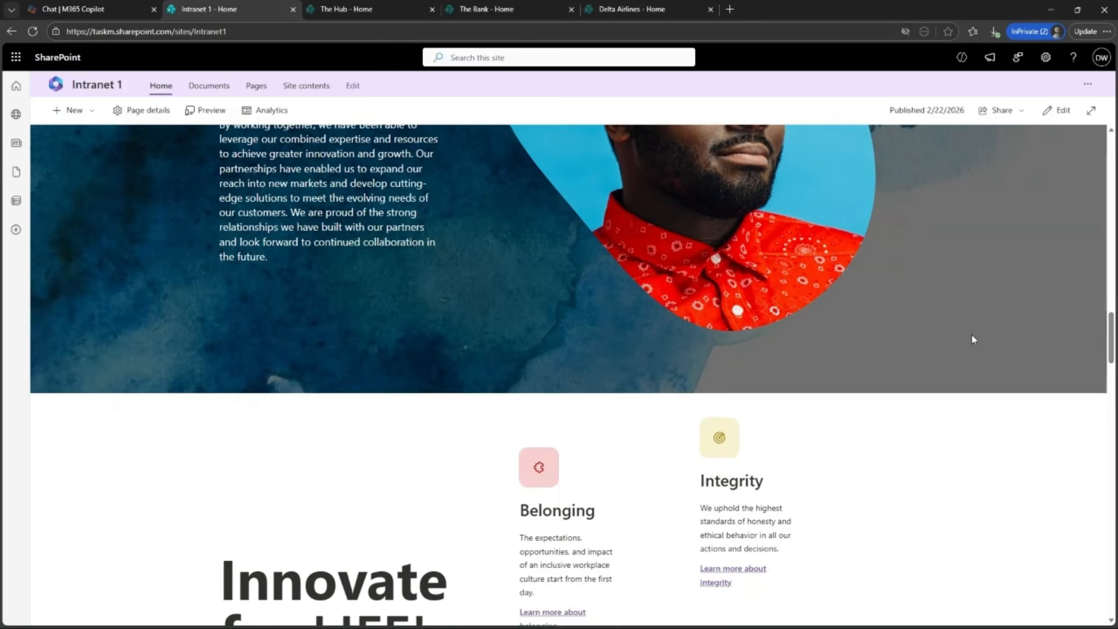
scroll(972, 339, down, 3)
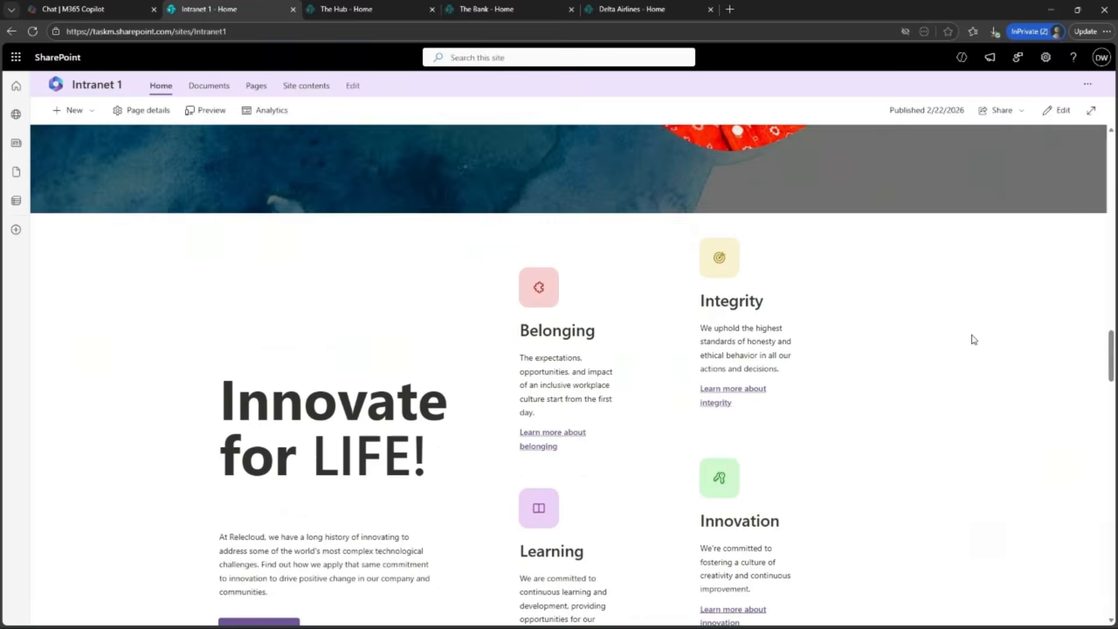
scroll(973, 339, down, 1)
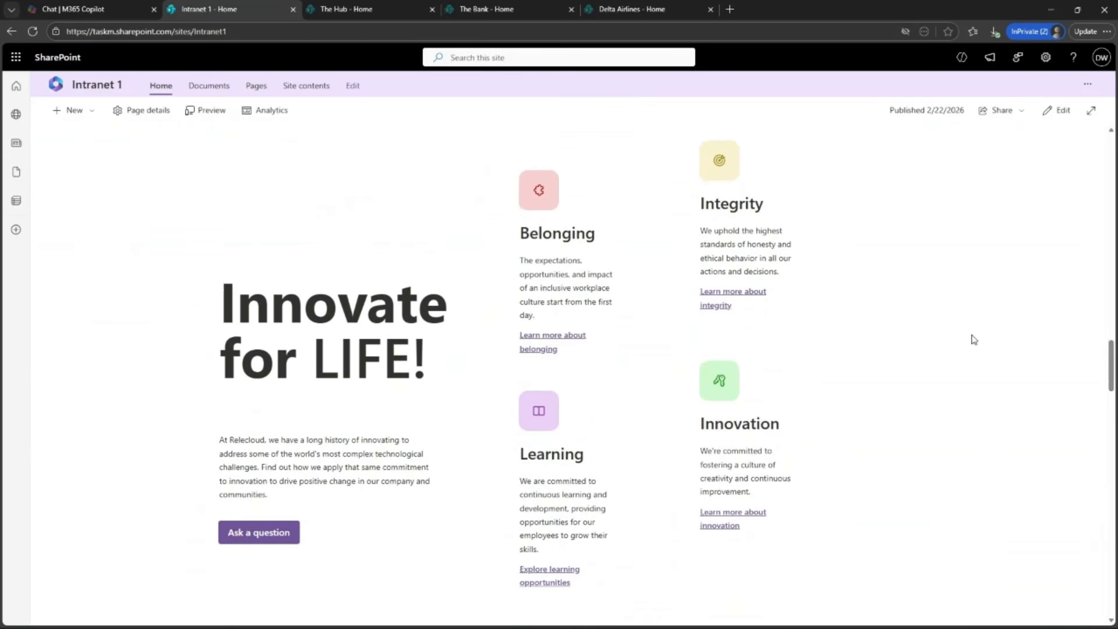
scroll(974, 340, down, 4)
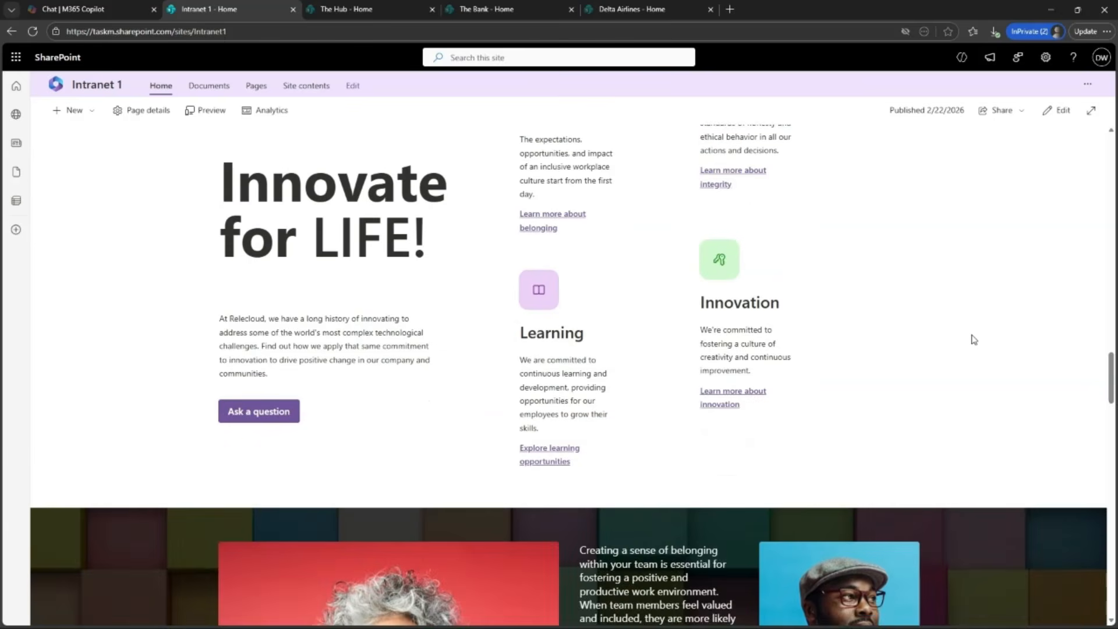
scroll(974, 339, down, 4)
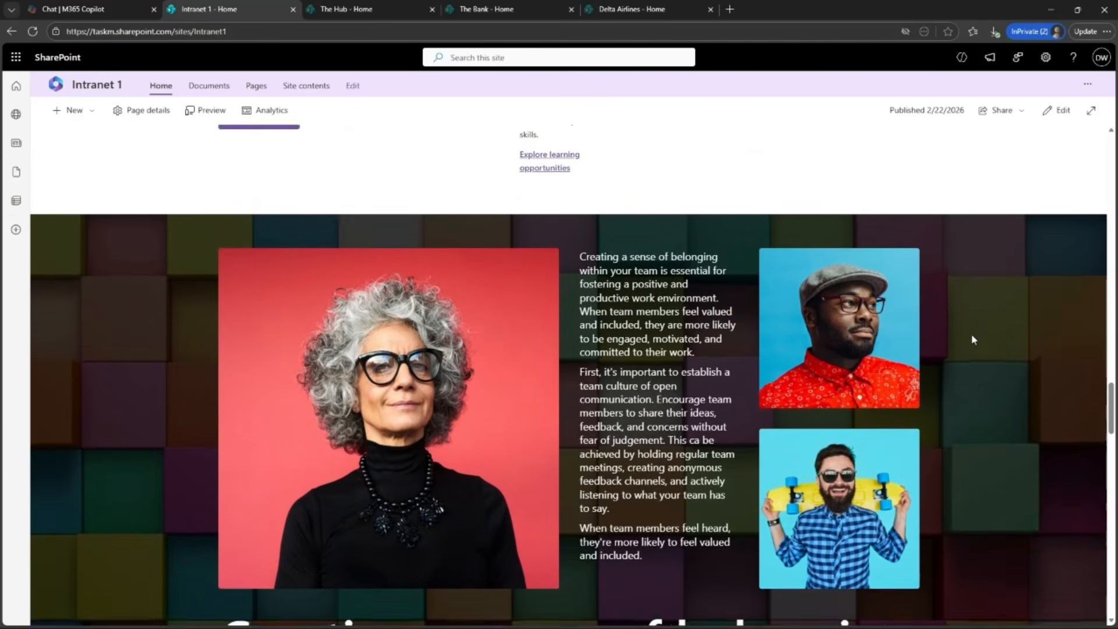
scroll(972, 340, down, 3)
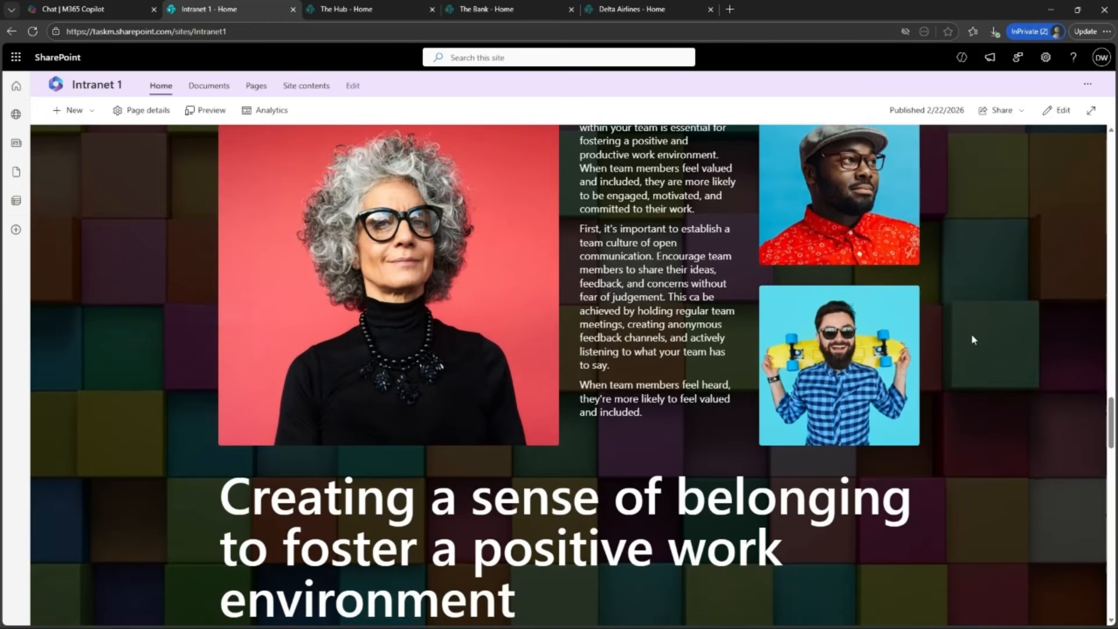
scroll(972, 339, down, 4)
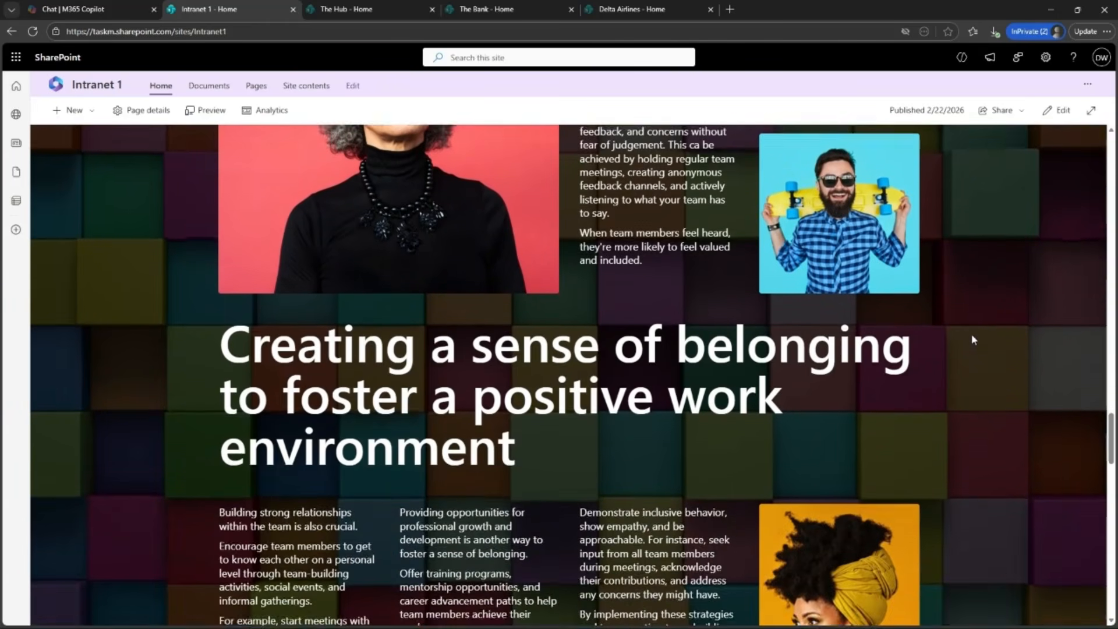
scroll(971, 339, down, 1)
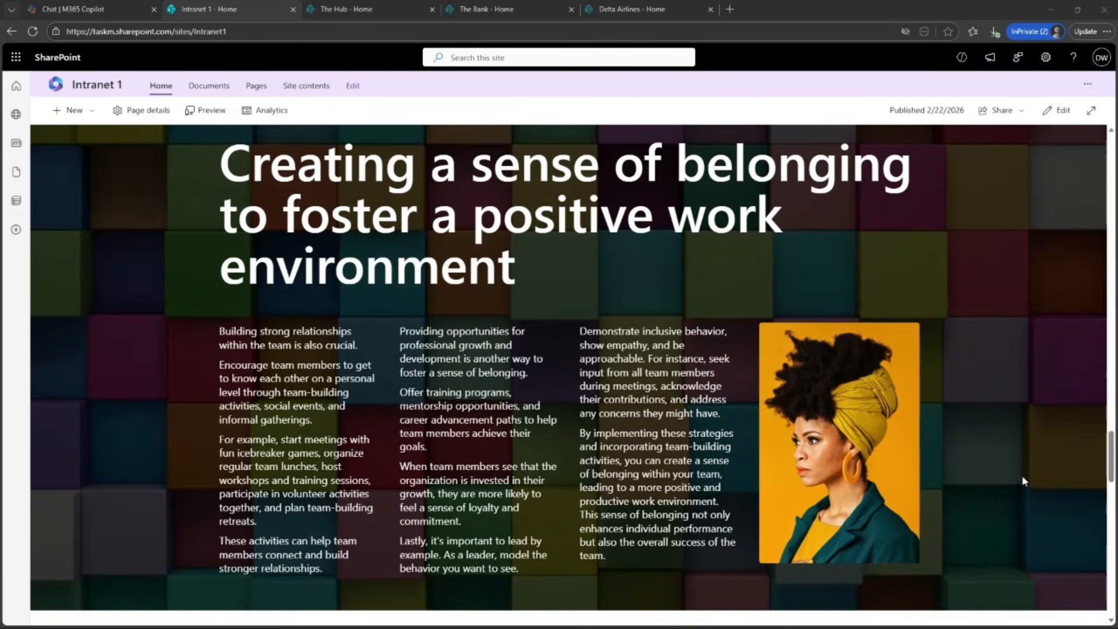
scroll(1023, 477, down, 4)
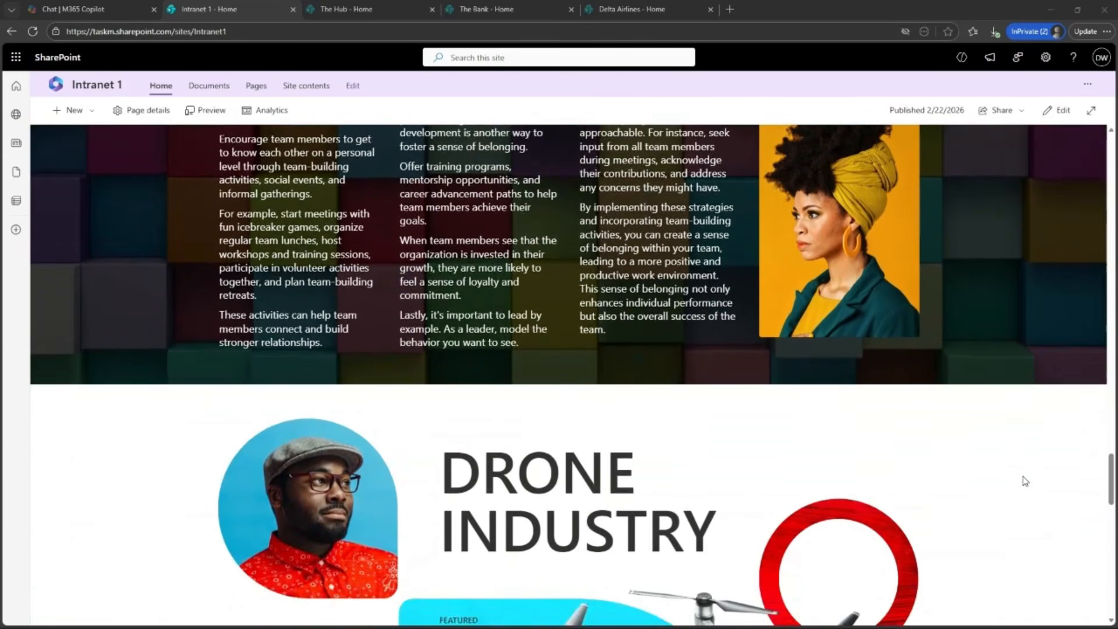
scroll(1024, 480, down, 4)
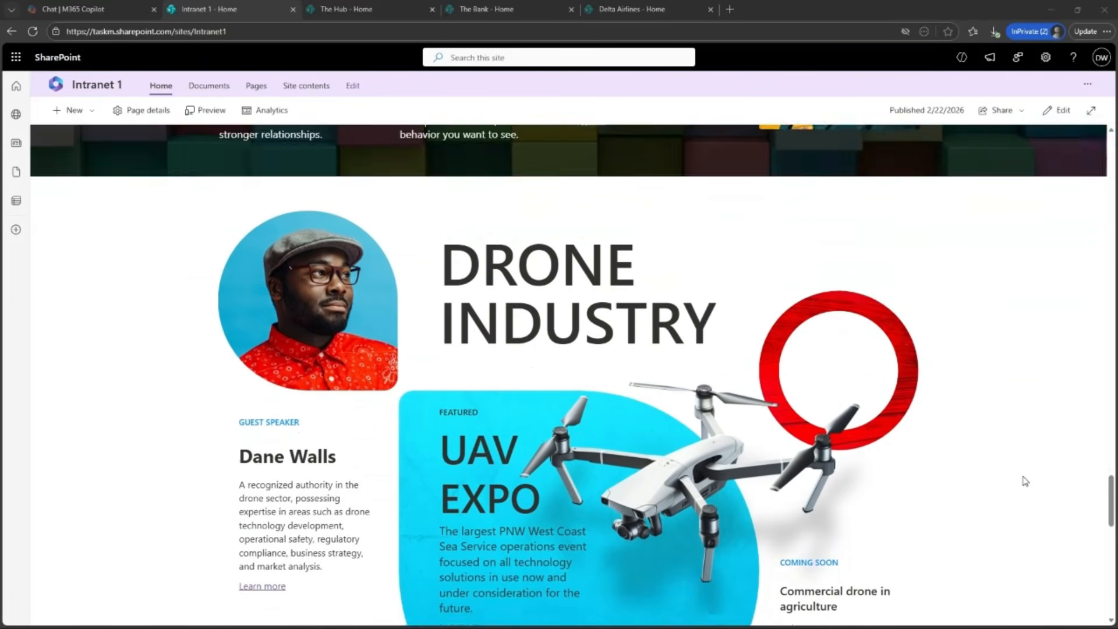
scroll(1025, 480, down, 3)
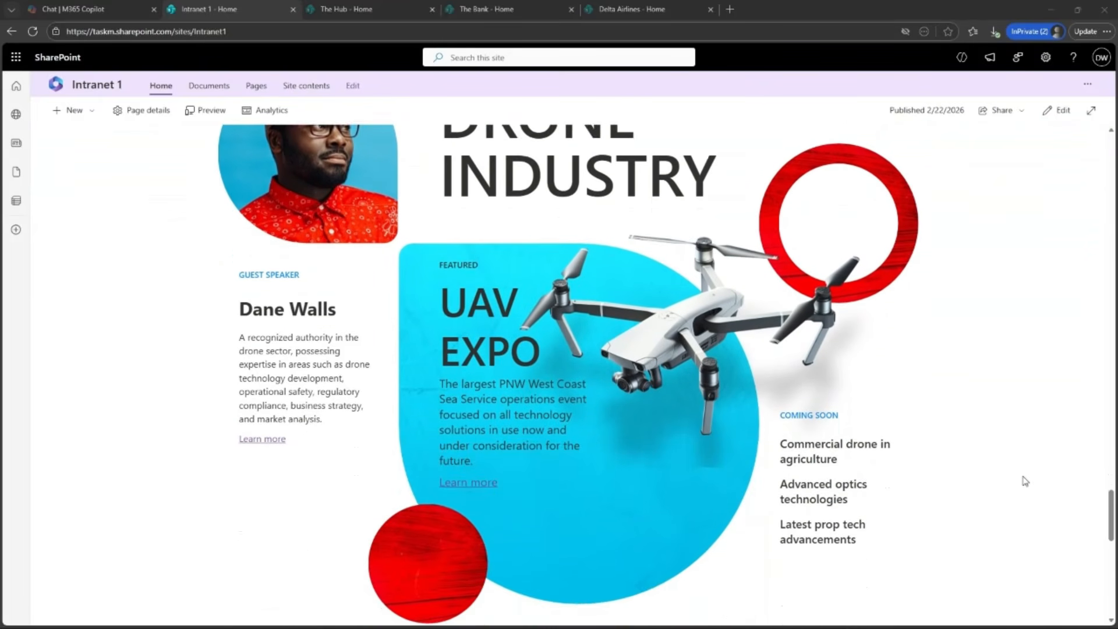
scroll(1024, 480, down, 3)
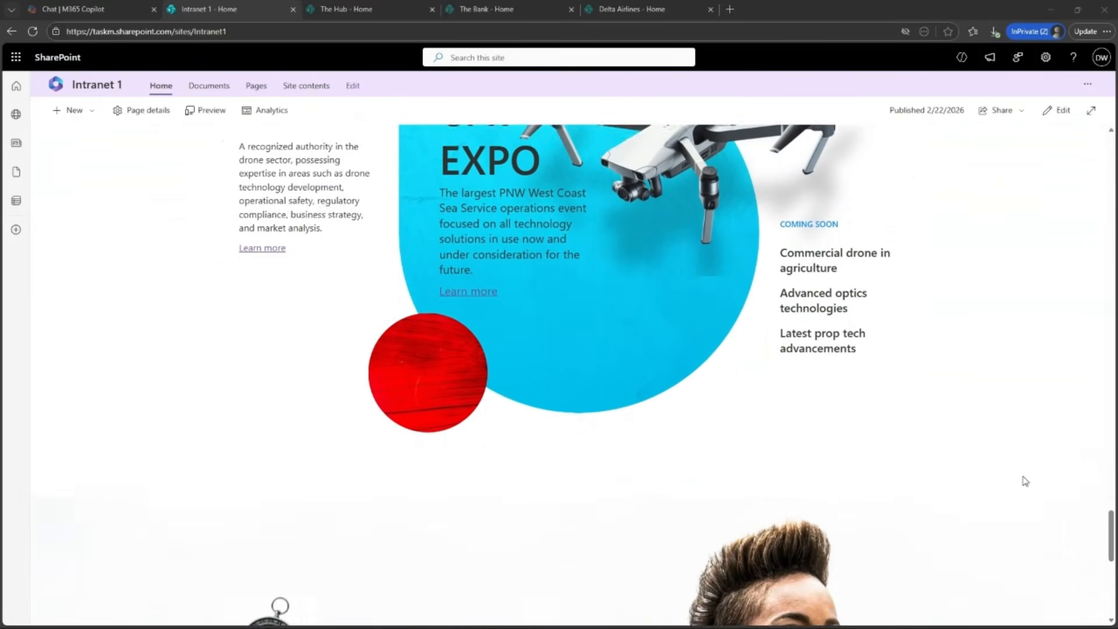
scroll(1024, 481, down, 2)
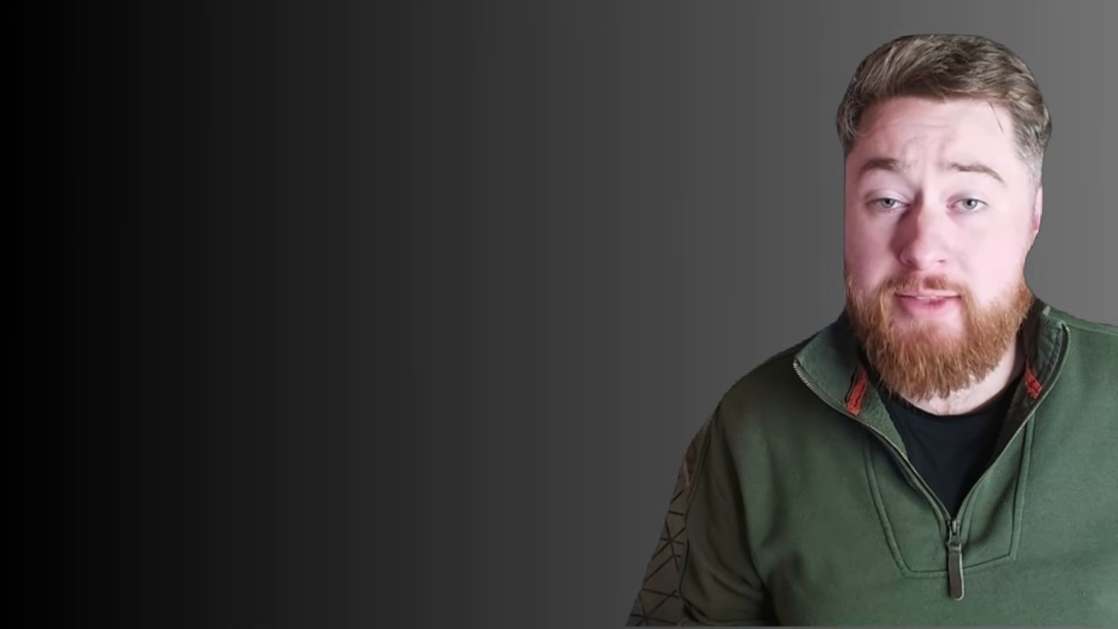